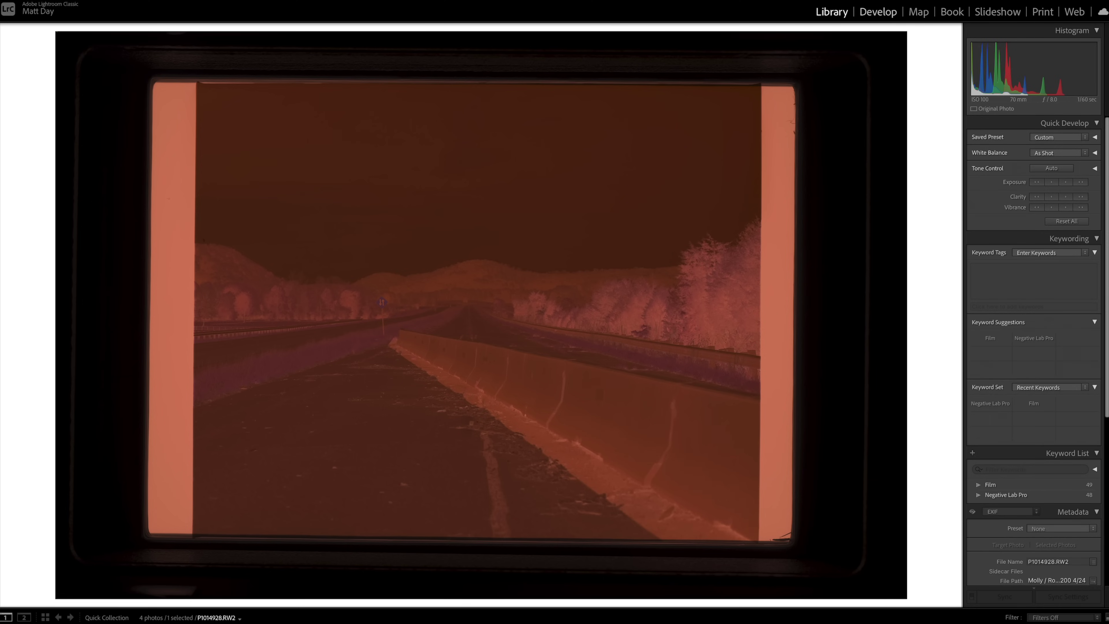
Step: Set the negative's white balance in the Develop module by sampling the clear film border beside the frame
left_click(878, 12)
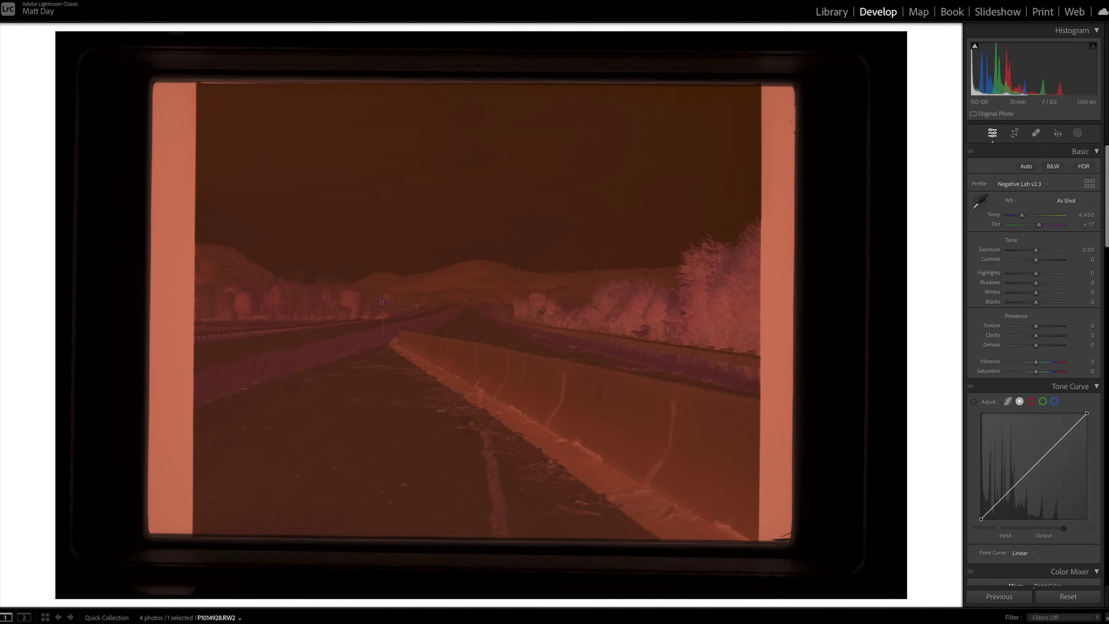
left_click(979, 201)
left_click(774, 235)
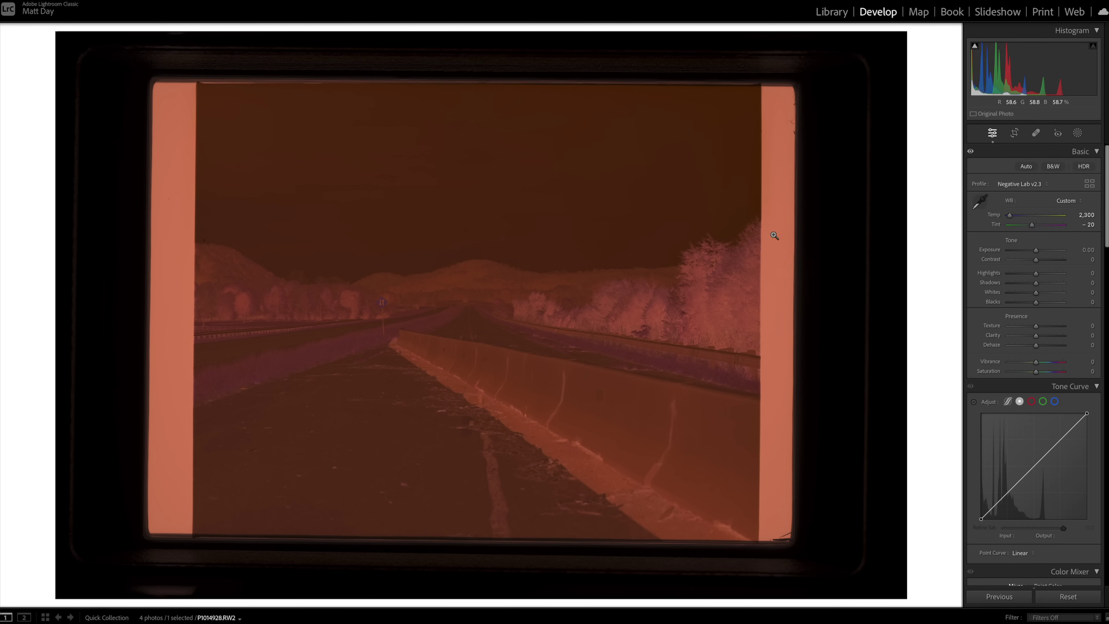
Step: Crop the negative to a 4 x 5 / 8 x 10 ratio inside the film borders, straightened to an angle of -0.28
key("r")
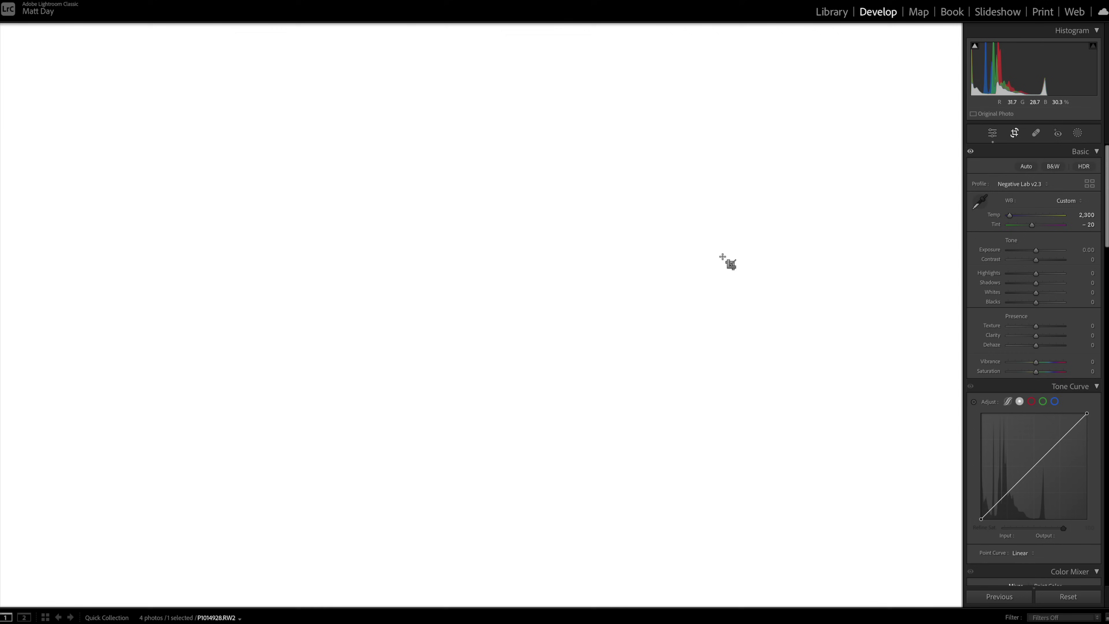
left_click_drag(930, 314, 930, 312)
left_click(1064, 169)
left_click(1066, 206)
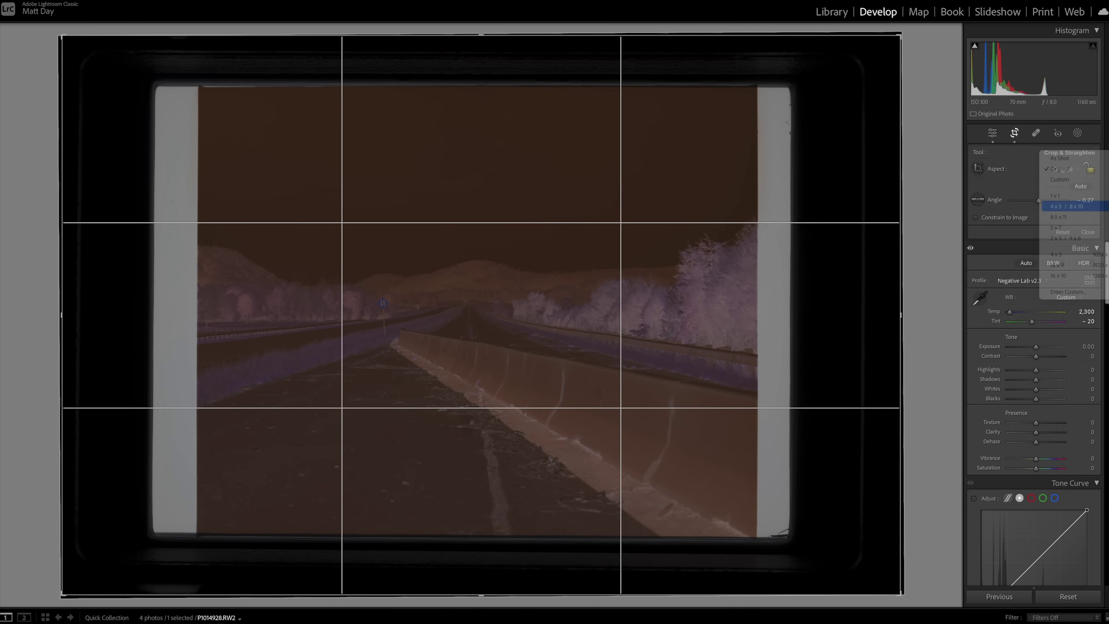
left_click_drag(481, 50, 481, 95)
left_click_drag(481, 284, 486, 346)
left_click_drag(386, 305, 387, 309)
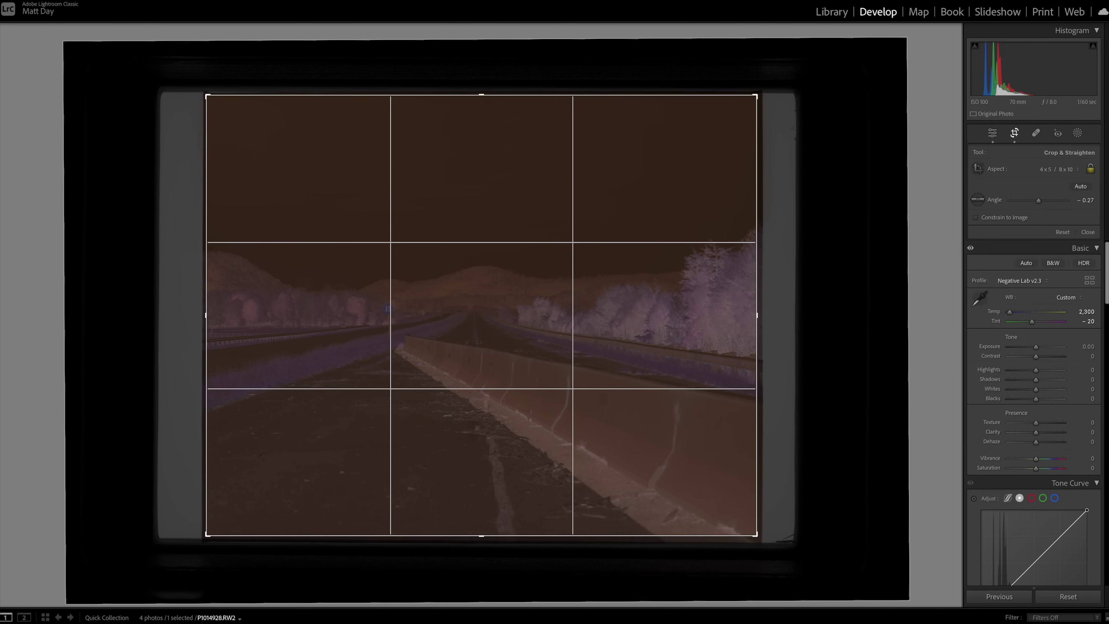
left_click_drag(387, 308, 387, 309)
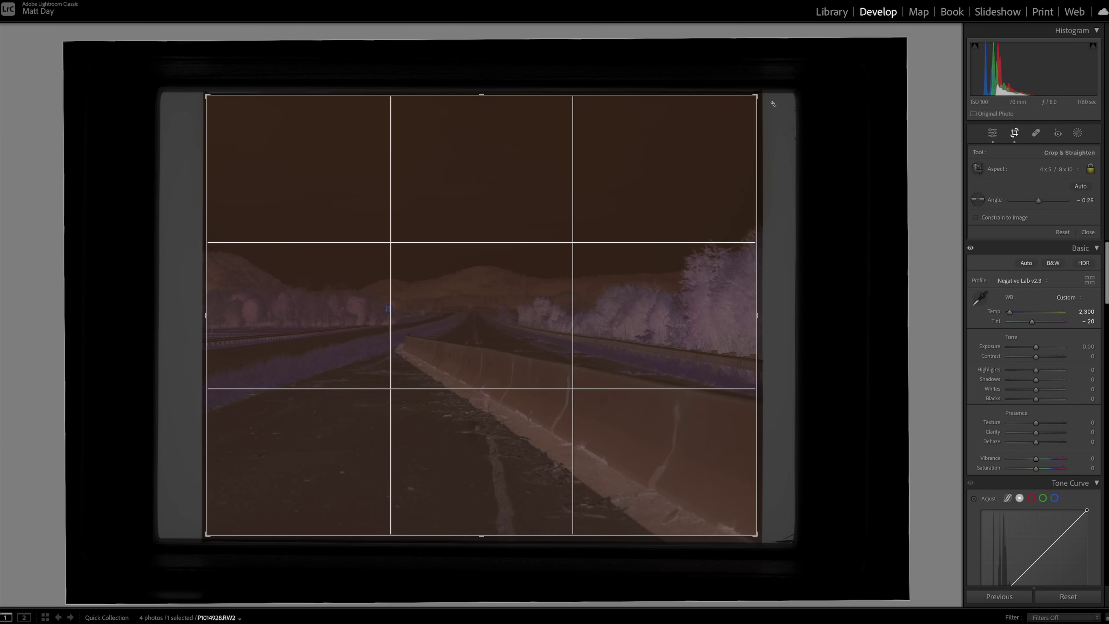
left_click_drag(481, 315, 479, 315)
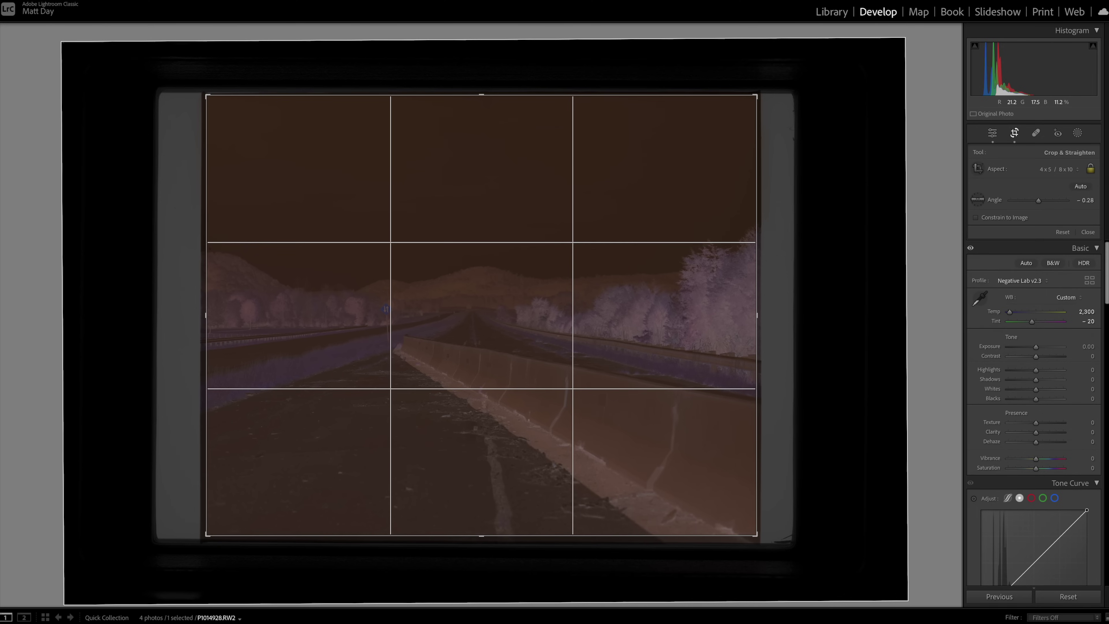
key("Return")
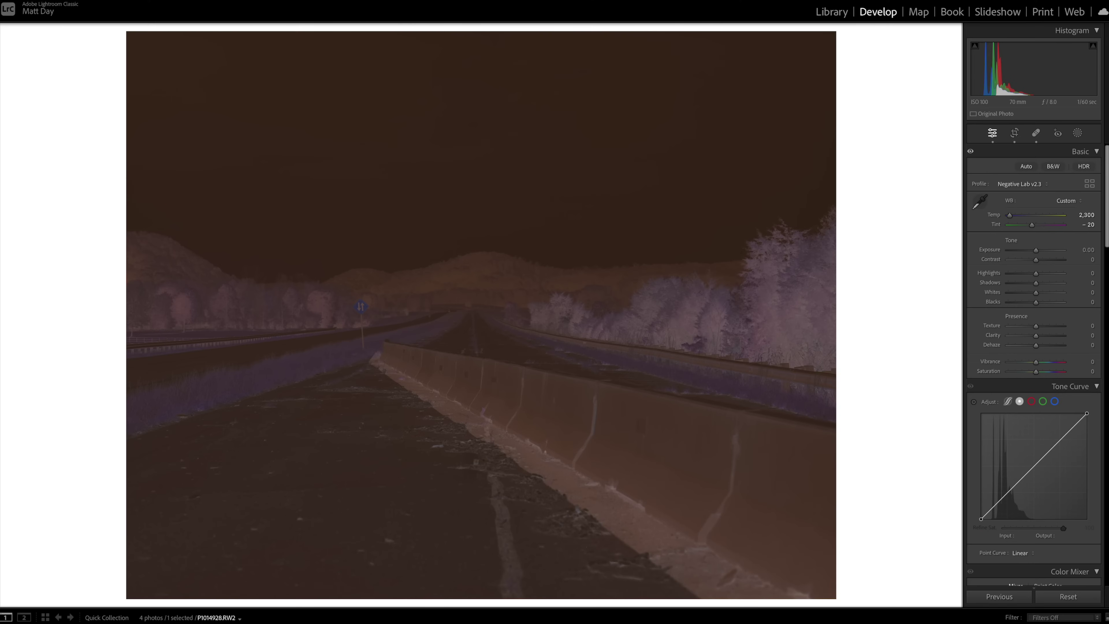
Step: Convert the negative with Negative Lab Pro, using Digital Camera source, Frontier color model, 3 – Default pre-saturation and 5% border buffer
key("ctrl+n")
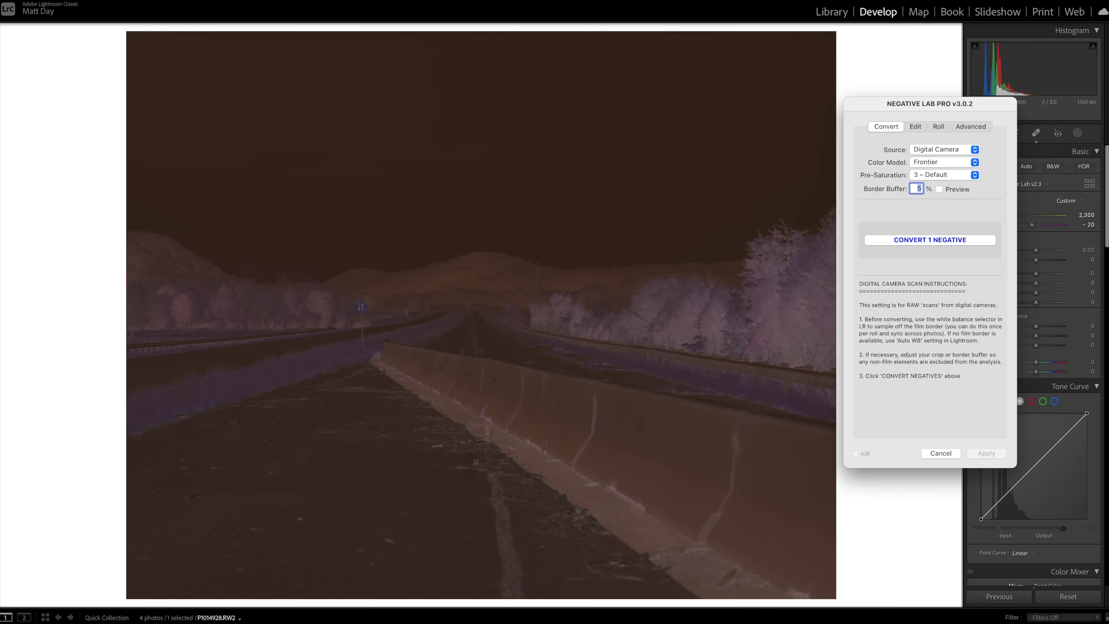
left_click_drag(929, 103, 926, 93)
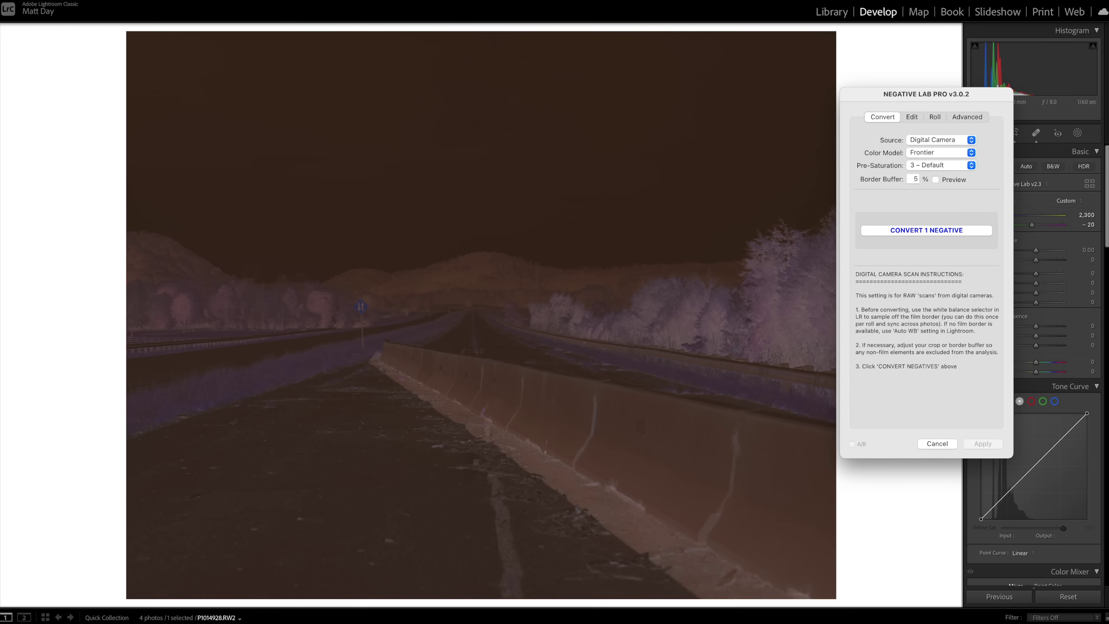
left_click_drag(926, 94, 926, 90)
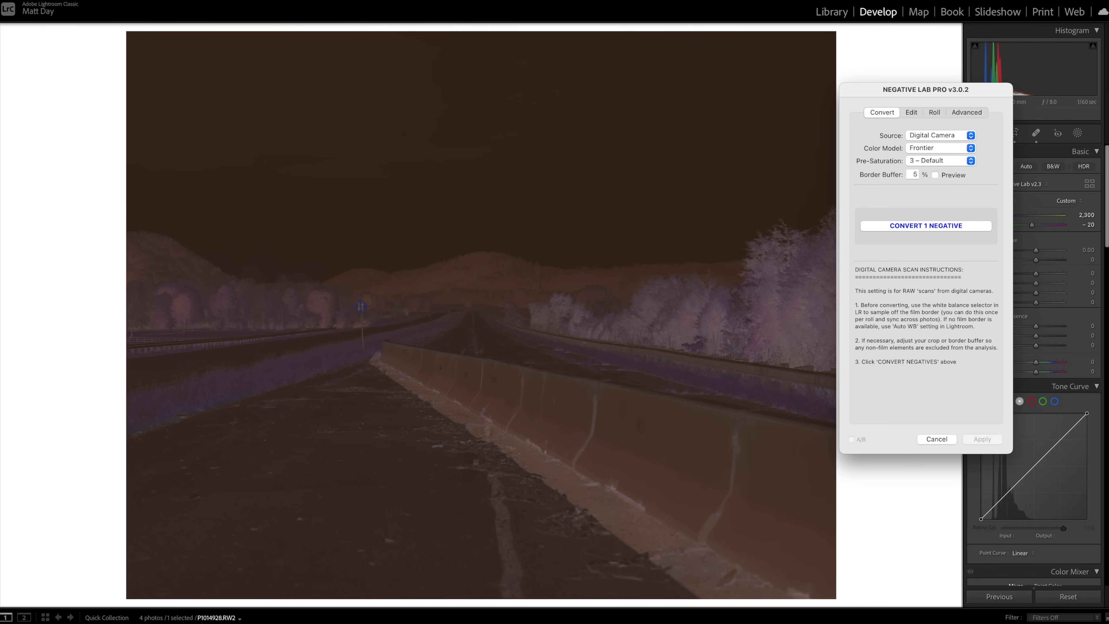
left_click(936, 225)
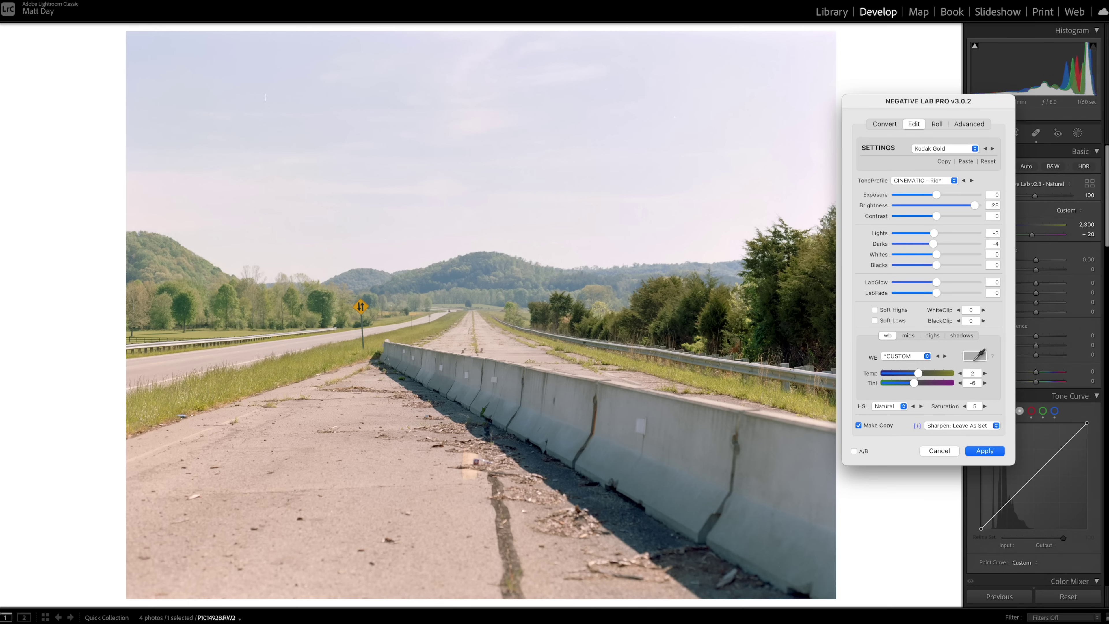
Step: Cycle through the film and lab settings presets to compare their looks, settling on Kodak Gold
left_click(992, 149)
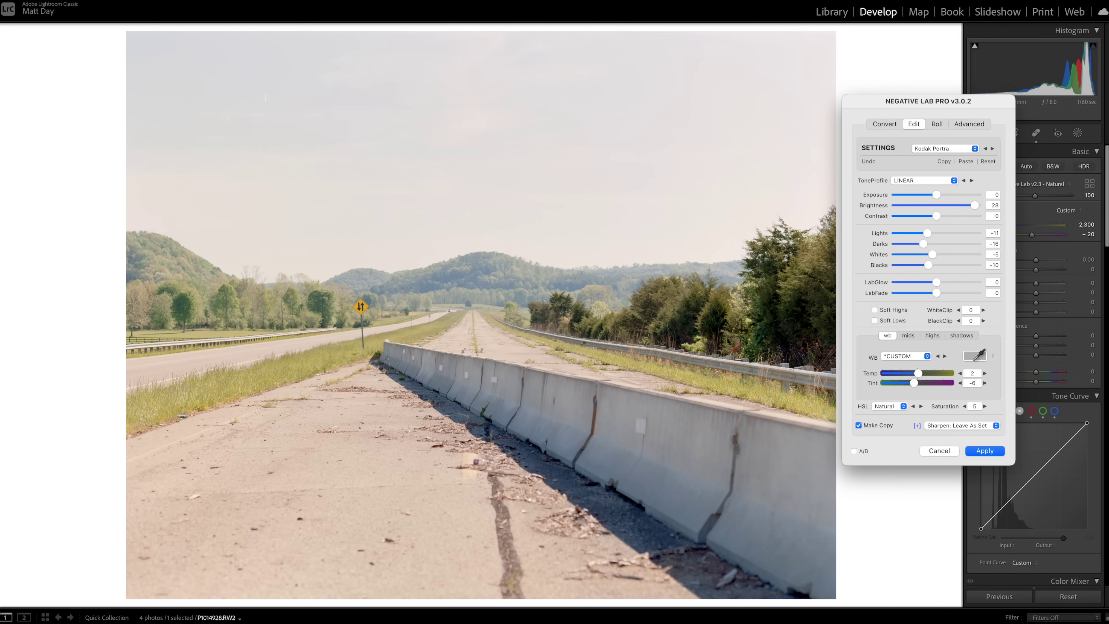
left_click(992, 149)
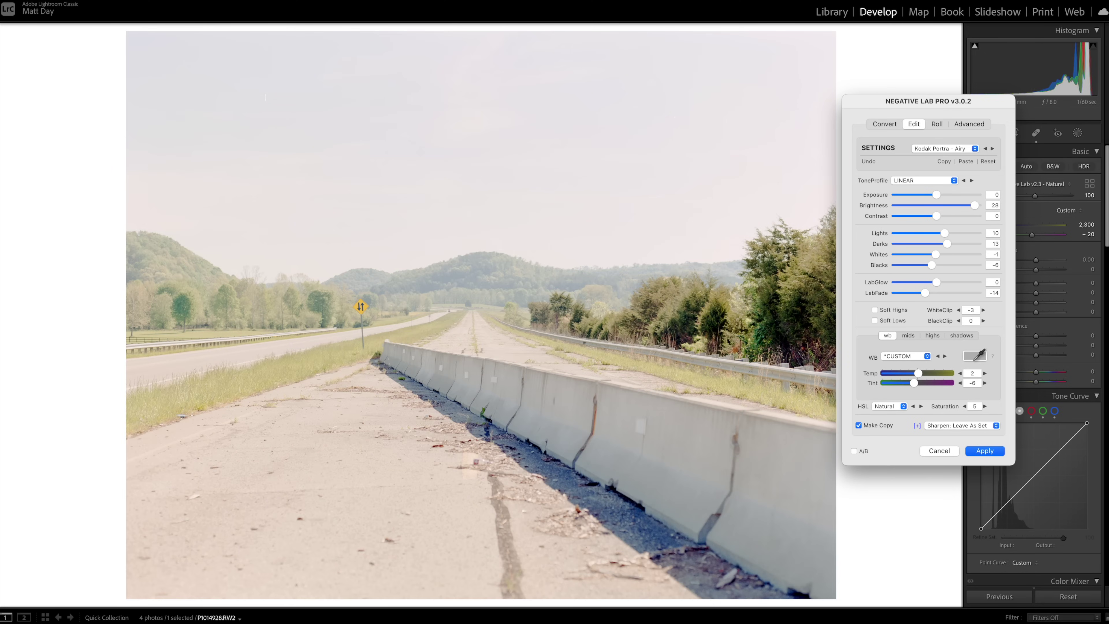
left_click(992, 149)
left_click(992, 149)
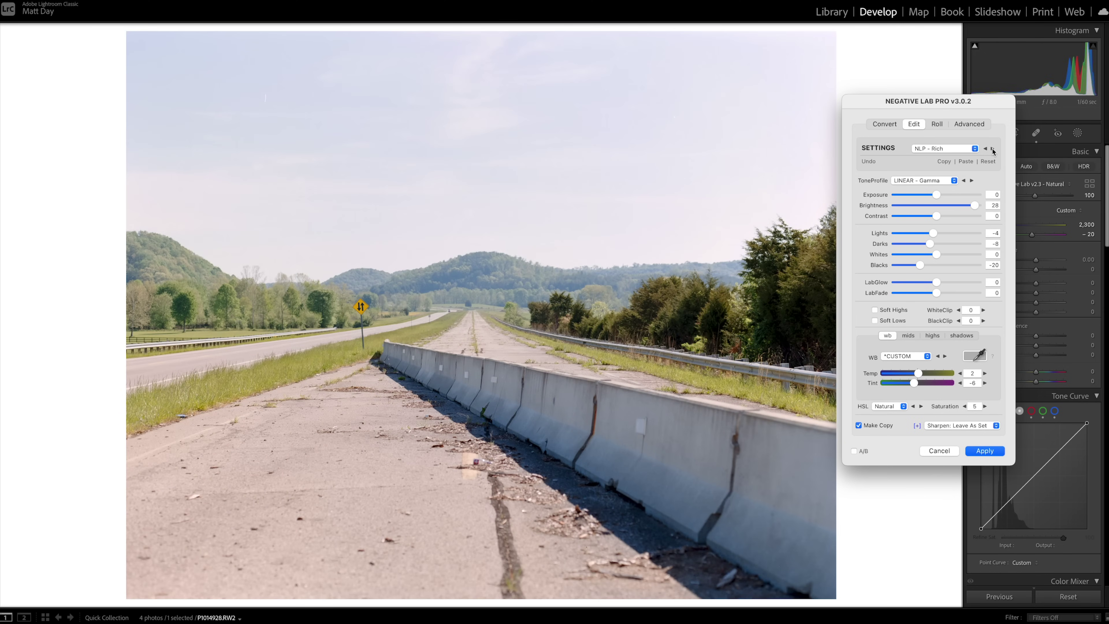
left_click(992, 148)
left_click(992, 148)
left_click(992, 149)
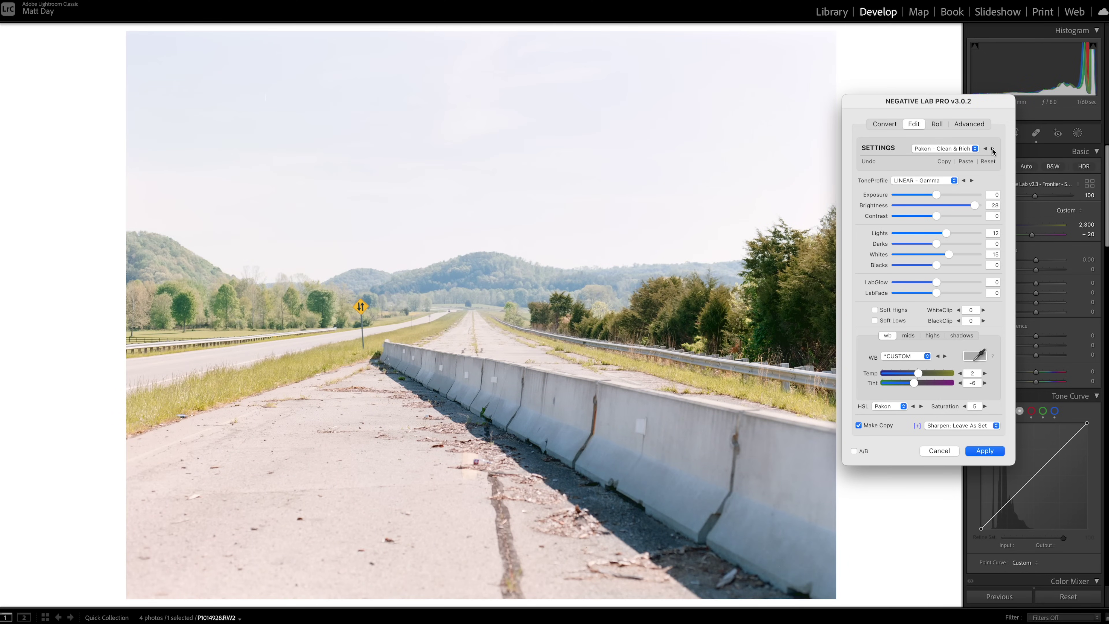
left_click(992, 148)
left_click(992, 148)
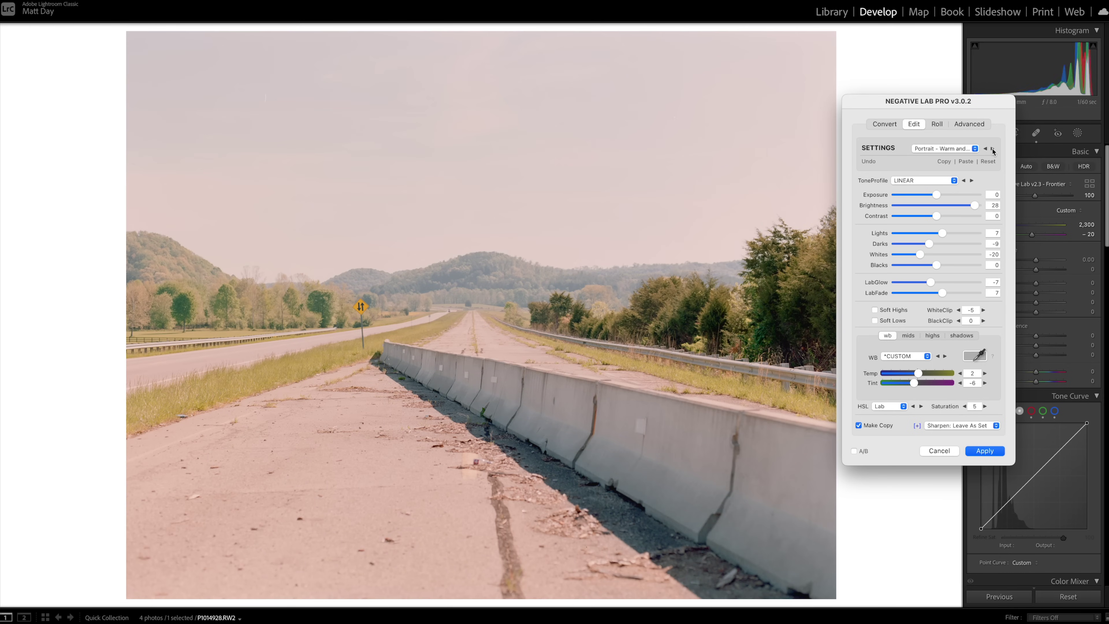
left_click(992, 149)
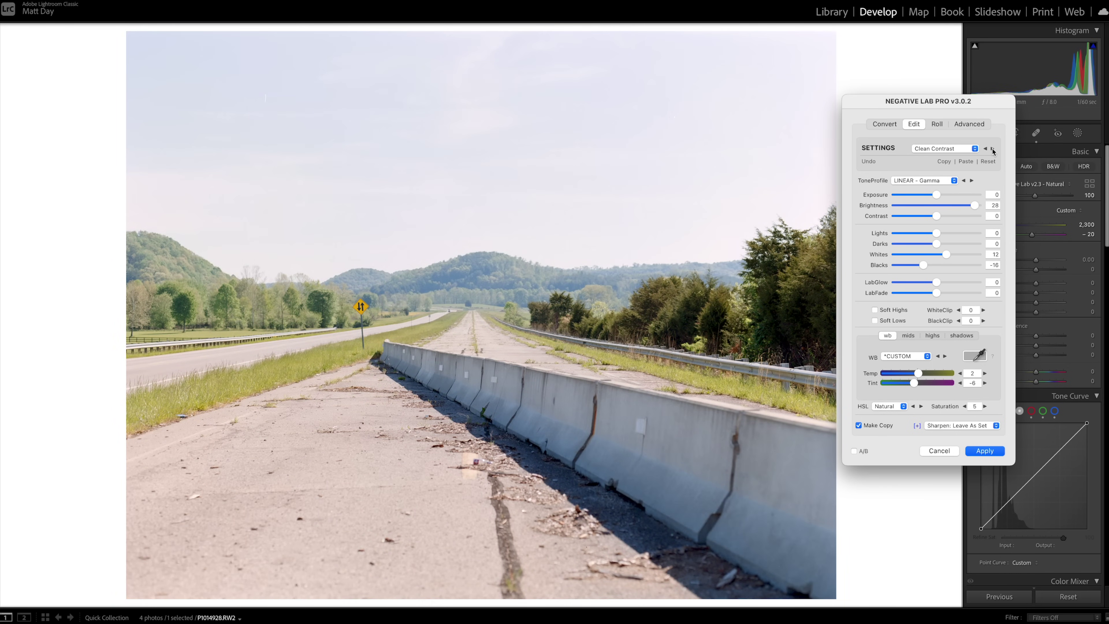
left_click(992, 148)
left_click(992, 148)
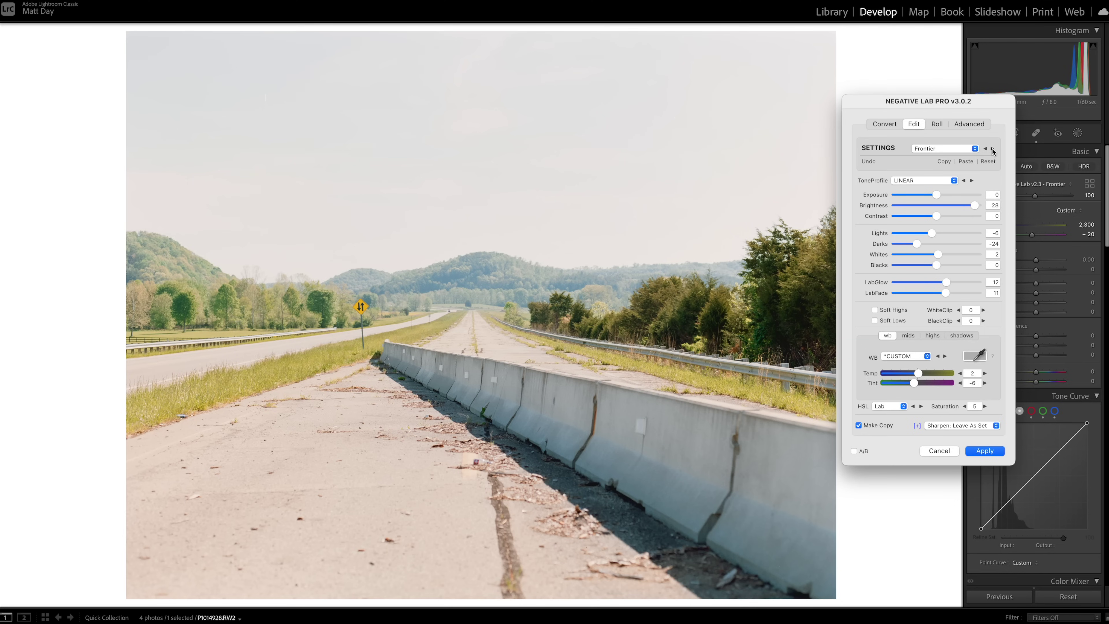
left_click(992, 148)
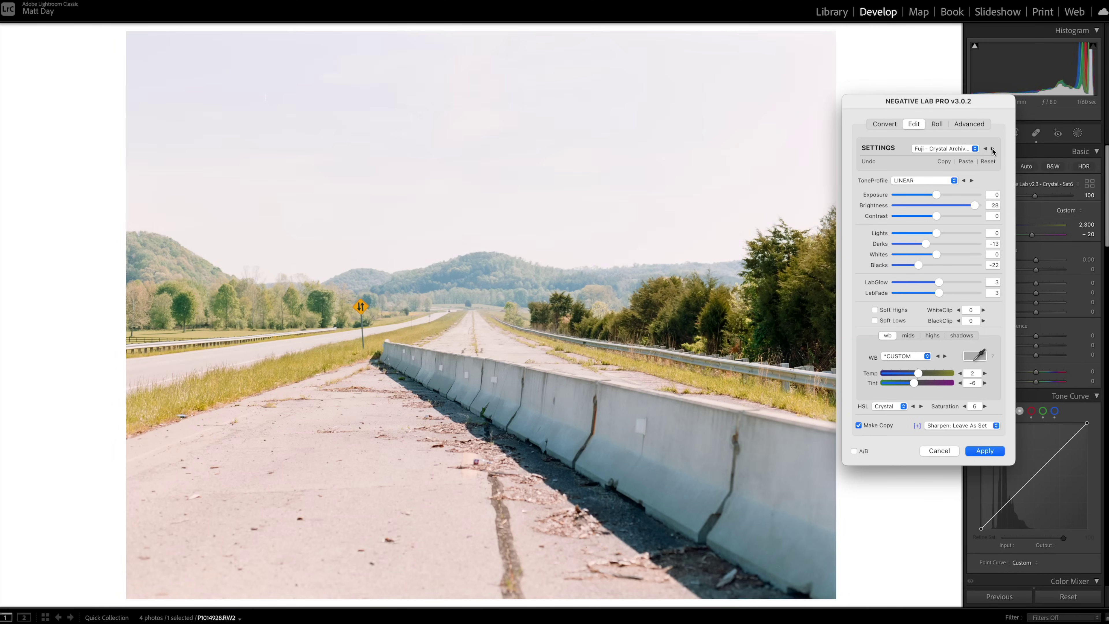
left_click(992, 149)
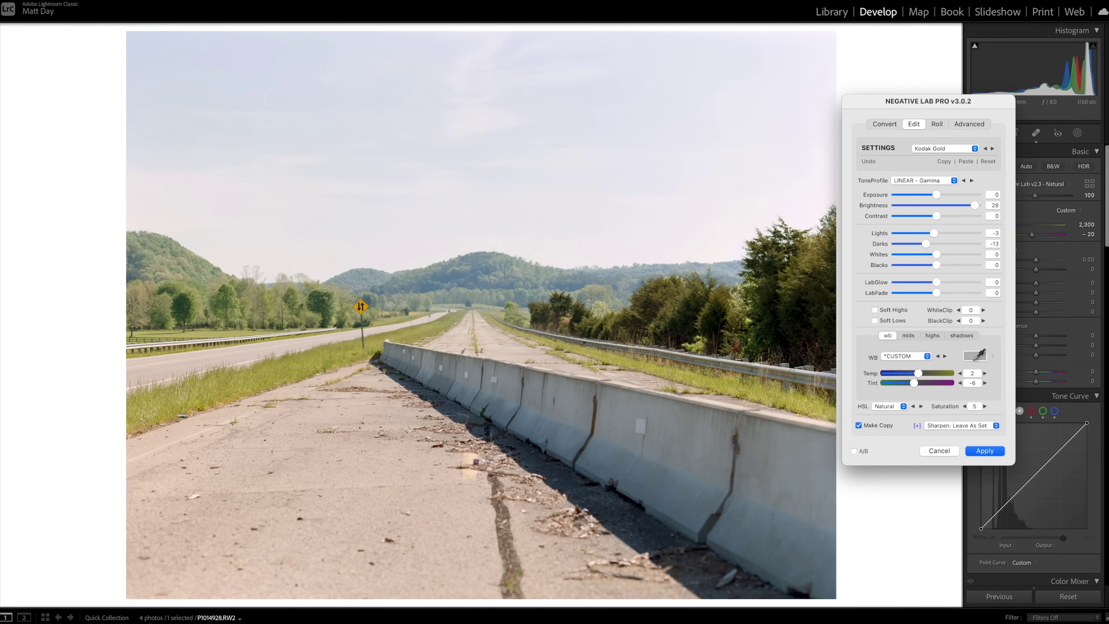
left_click(944, 148)
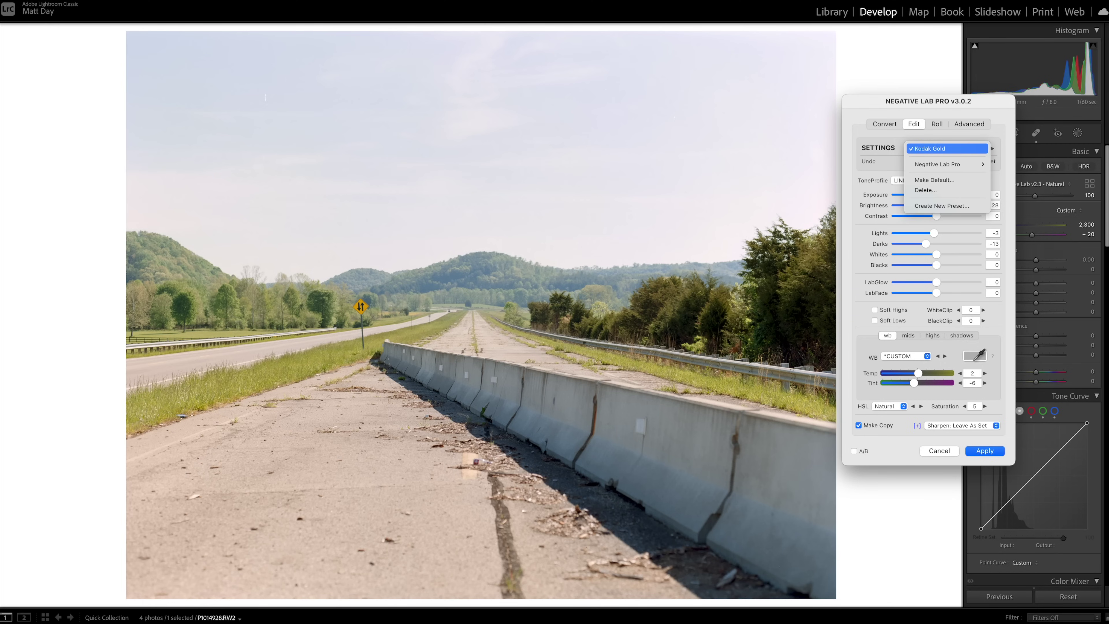
left_click(964, 149)
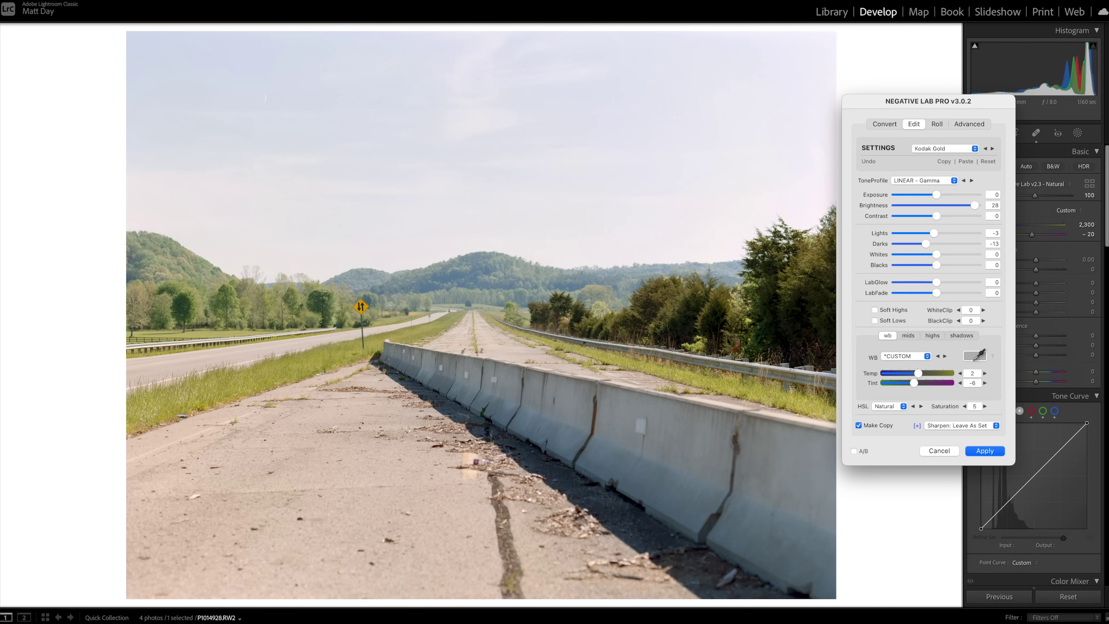
Step: Step through the tone profiles, including LINEAR - Flat, the CINEMATIC profiles and LAB - Hard, to compare them on the photo
left_click_drag(975, 206, 974, 205)
left_click(925, 180)
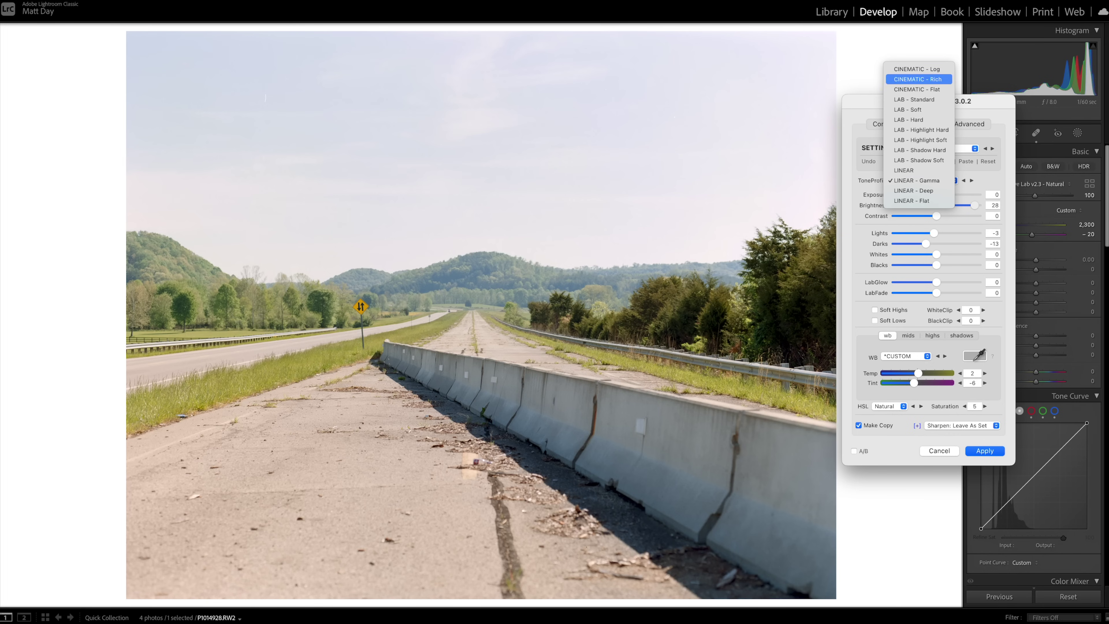
key("Escape")
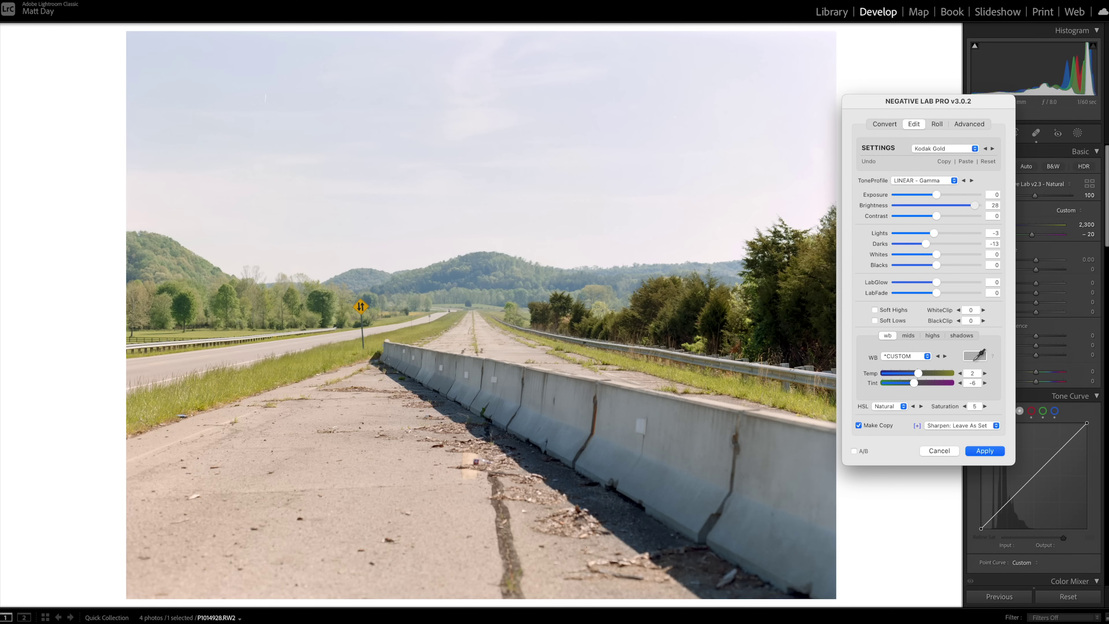
left_click(971, 180)
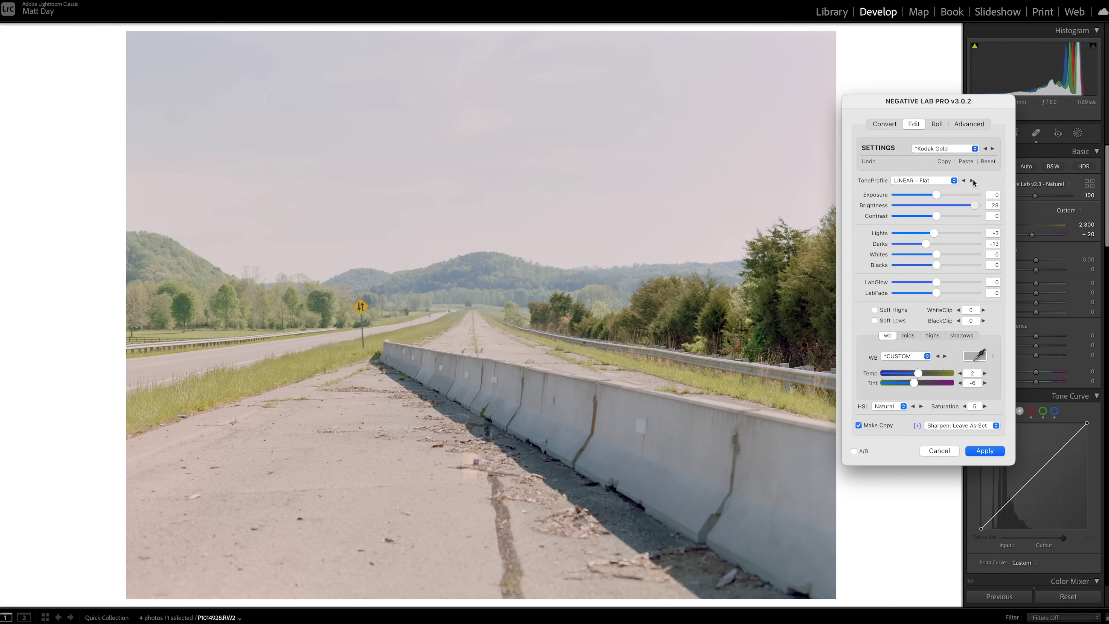
left_click(971, 181)
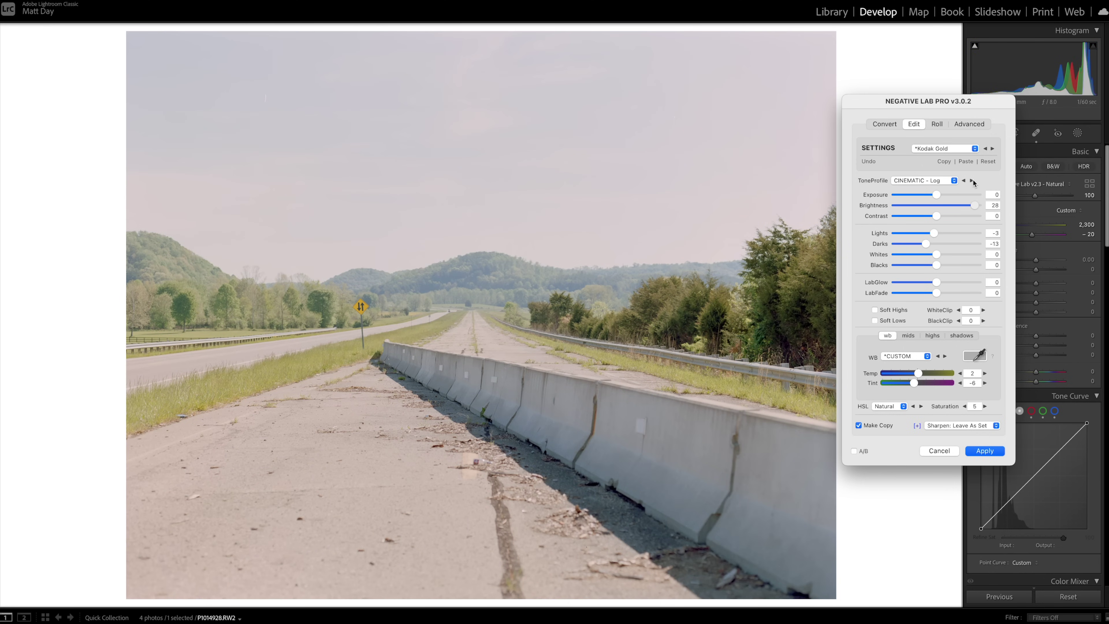
left_click(971, 180)
left_click(971, 180)
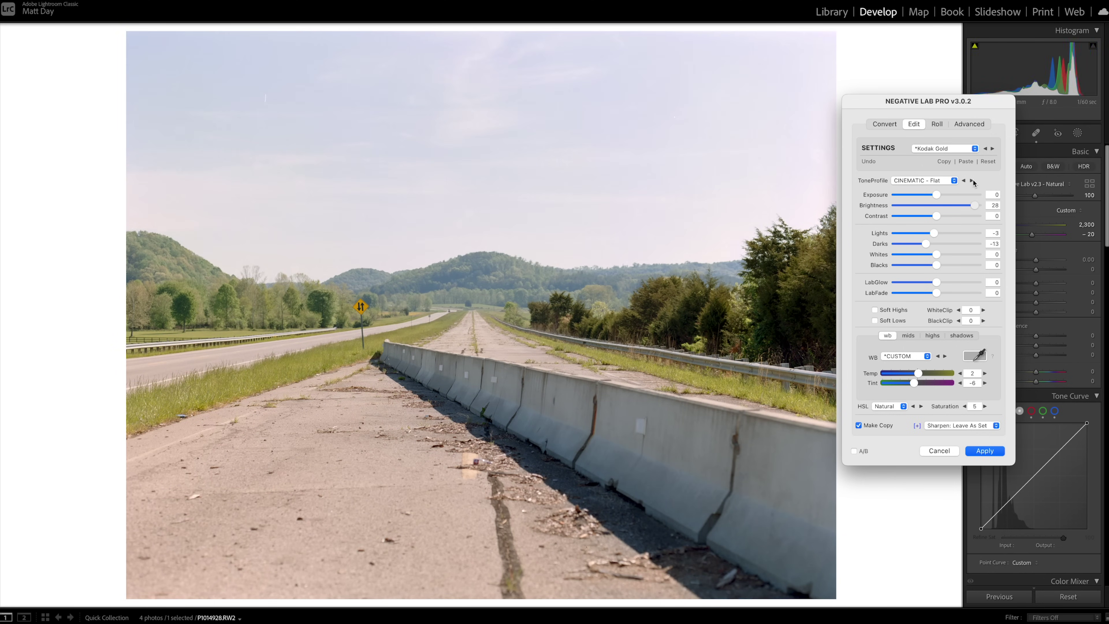
left_click(971, 181)
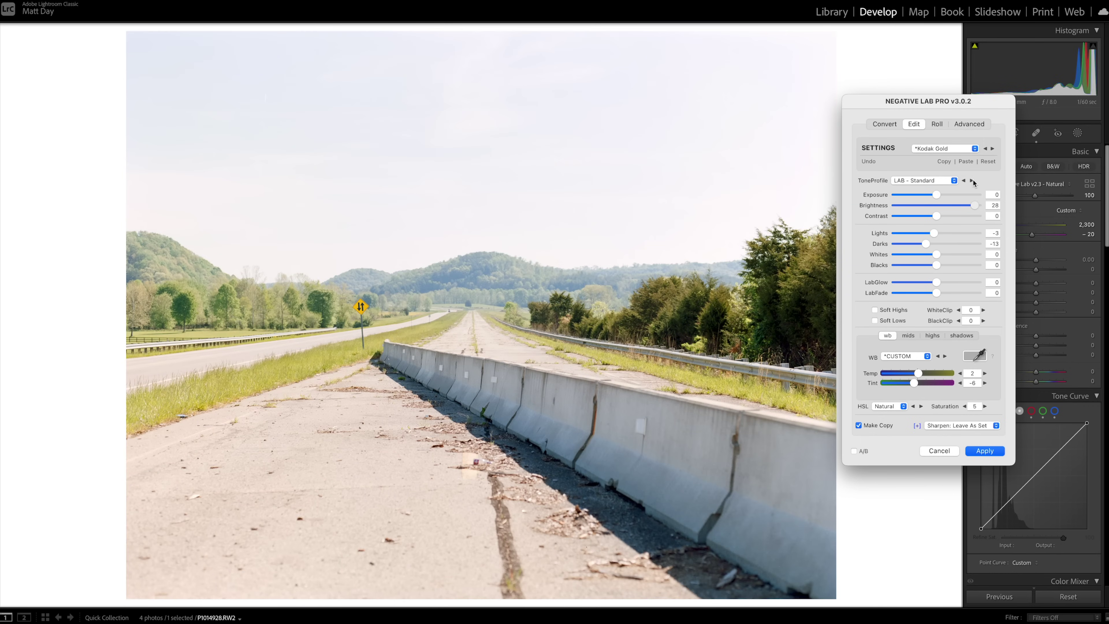
left_click(972, 180)
left_click(971, 180)
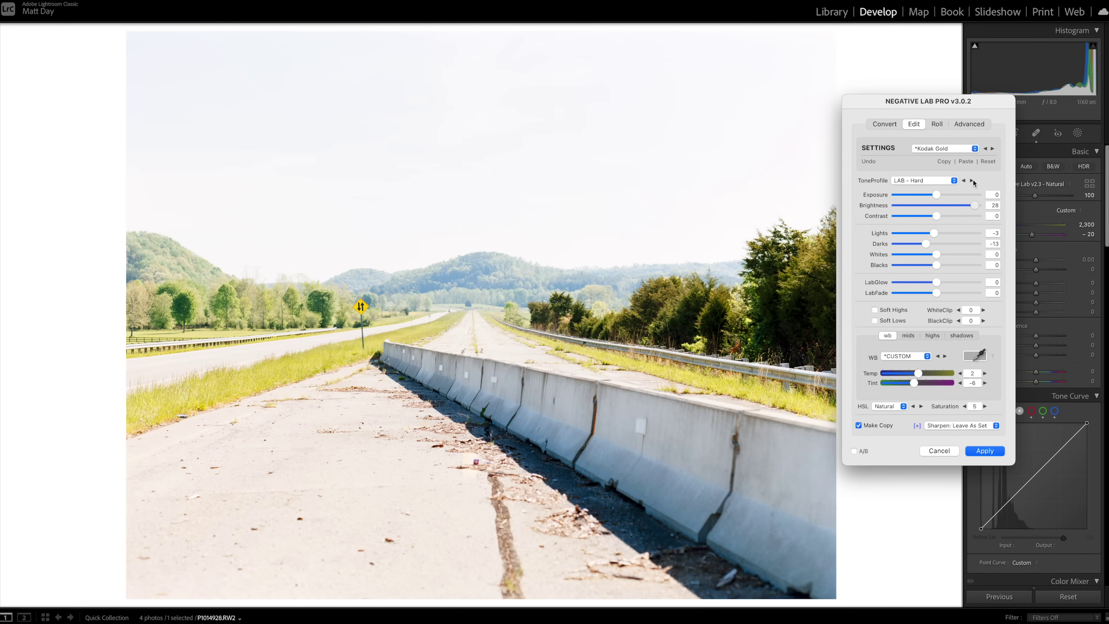
left_click(971, 180)
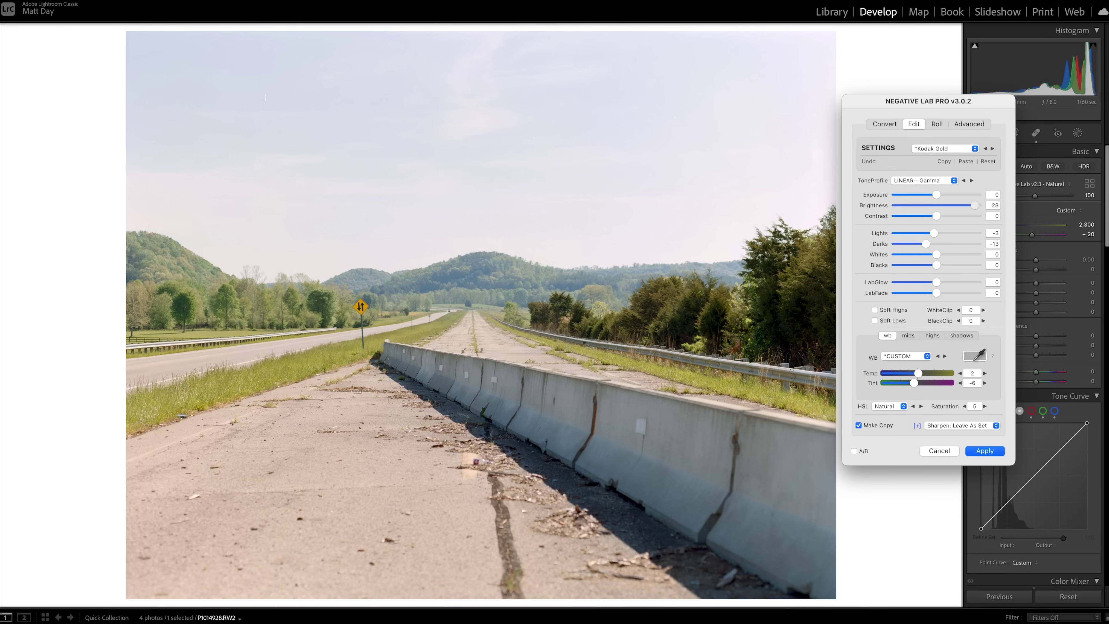
Step: Try the LINEAR tone profile on the photo, then set it back to LINEAR - Gamma
left_click(930, 180)
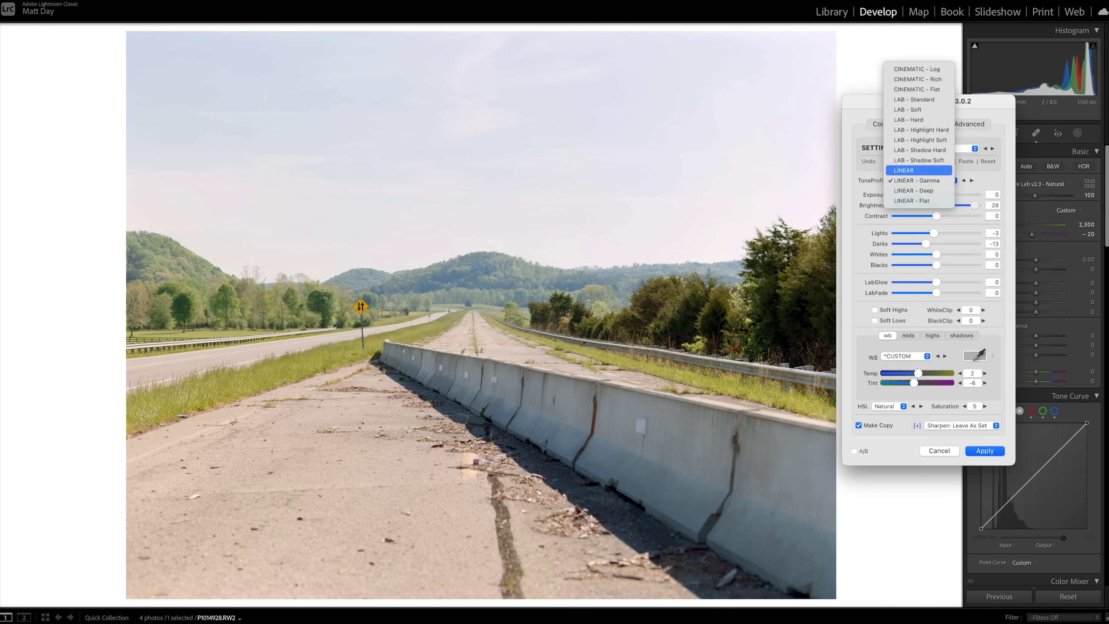
left_click(921, 171)
left_click(923, 181)
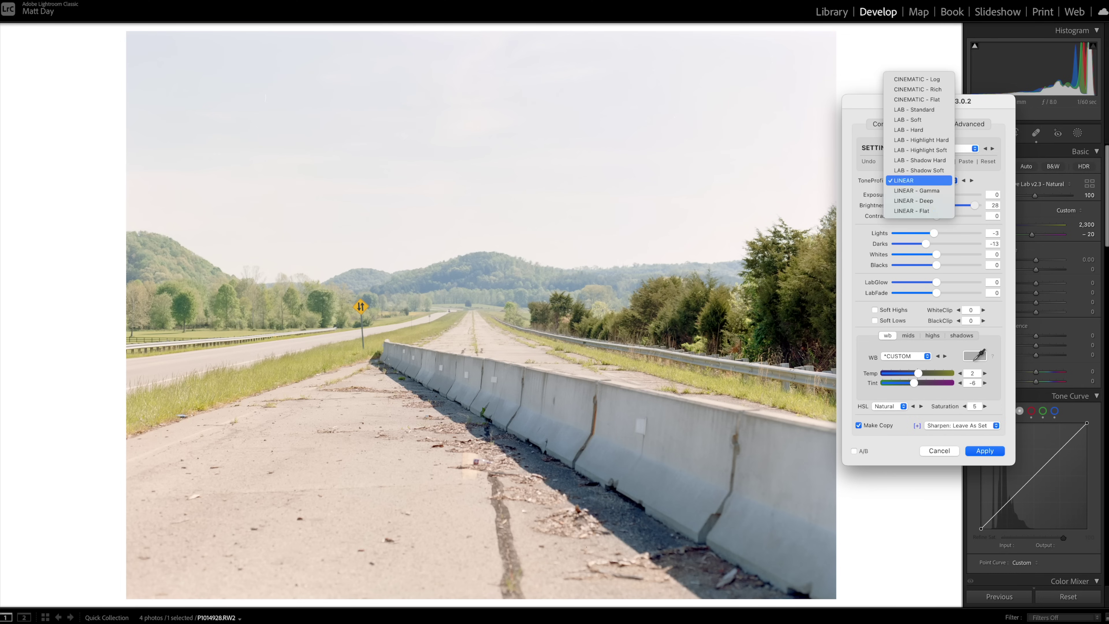
left_click(950, 190)
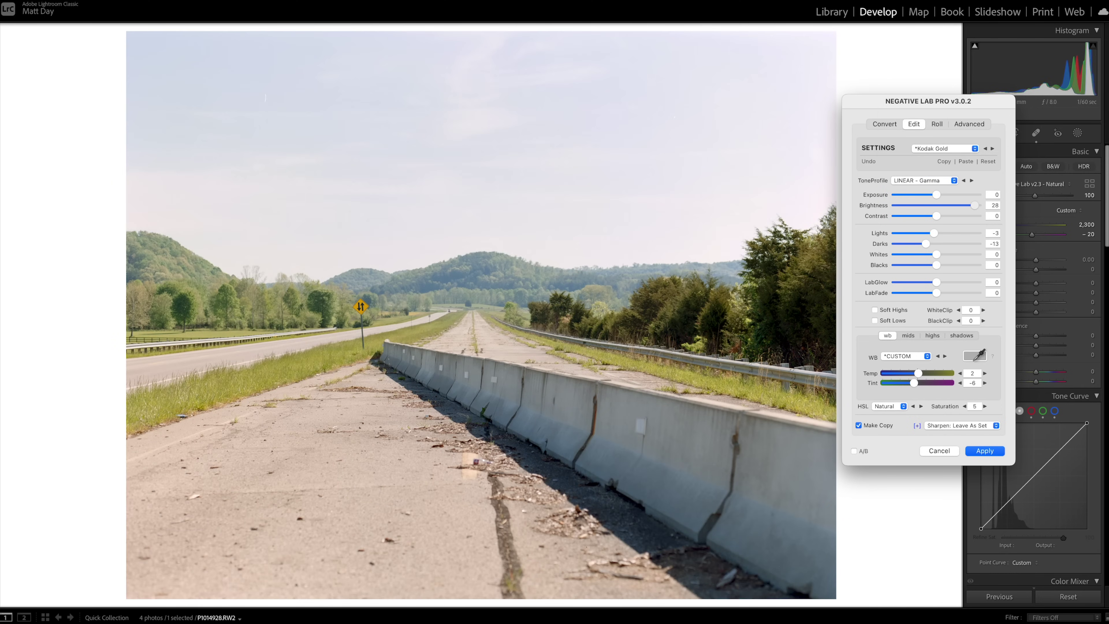
Step: Set the converted photo's Brightness to 0
left_click_drag(973, 205, 936, 205)
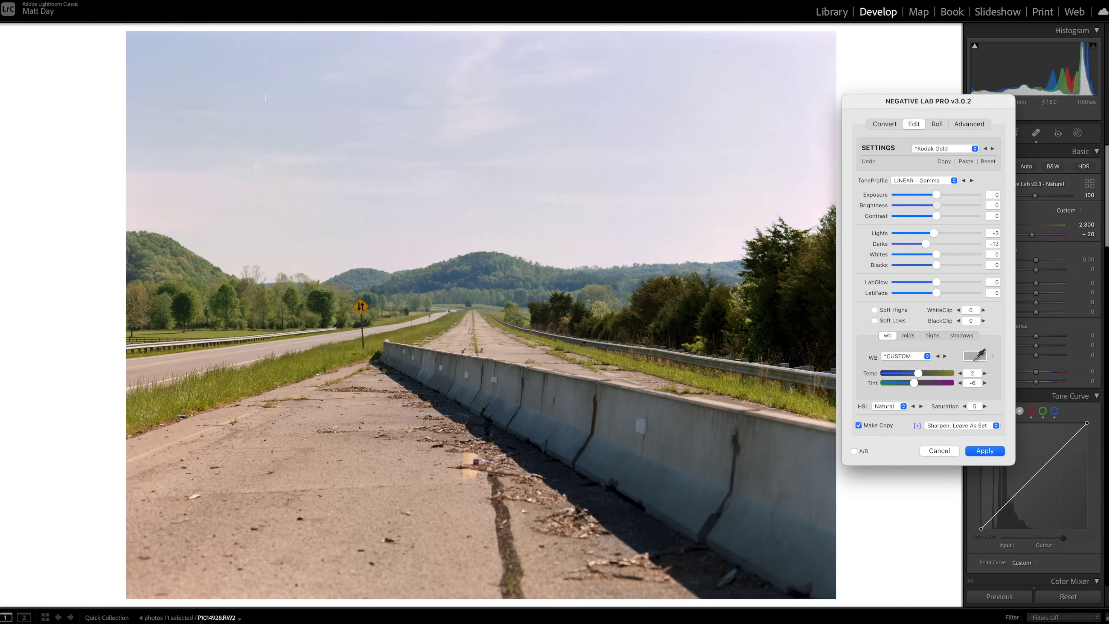
Step: Set the converted photo's tone profile to LINEAR
left_click(923, 180)
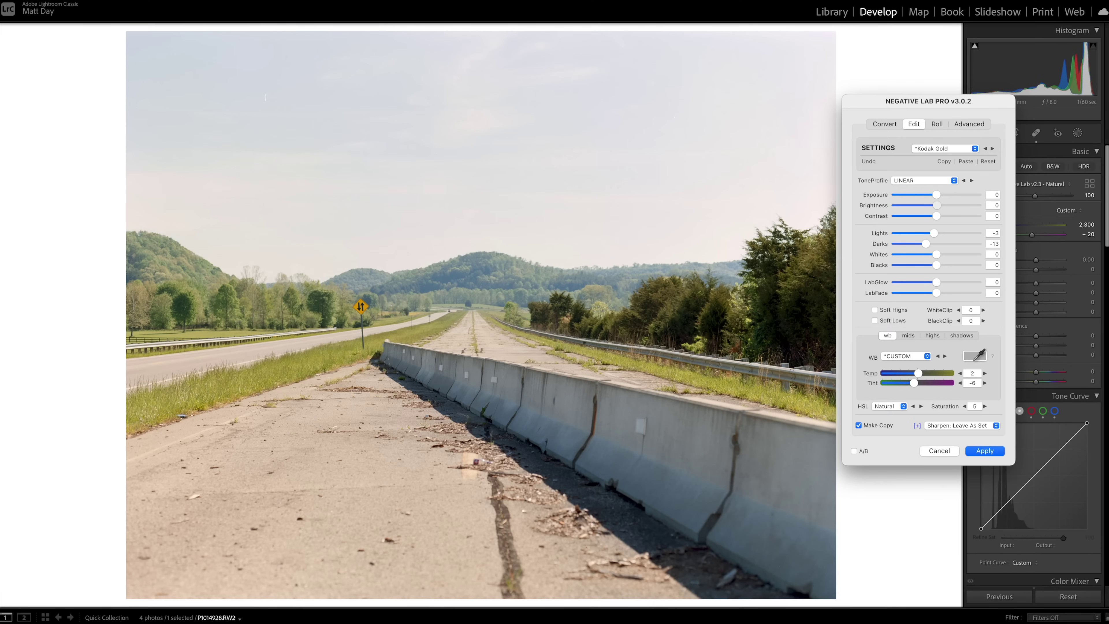
left_click_drag(928, 102, 930, 69)
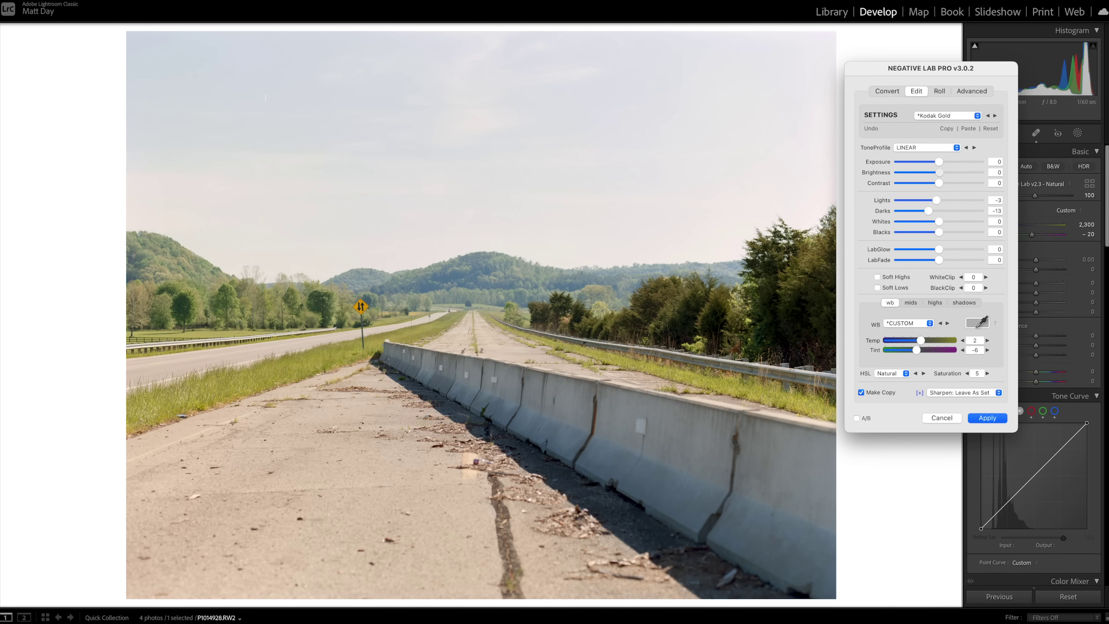
Step: Set the photo's WhiteClip to -4 and BlackClip to -2
left_click(960, 277)
left_click(961, 277)
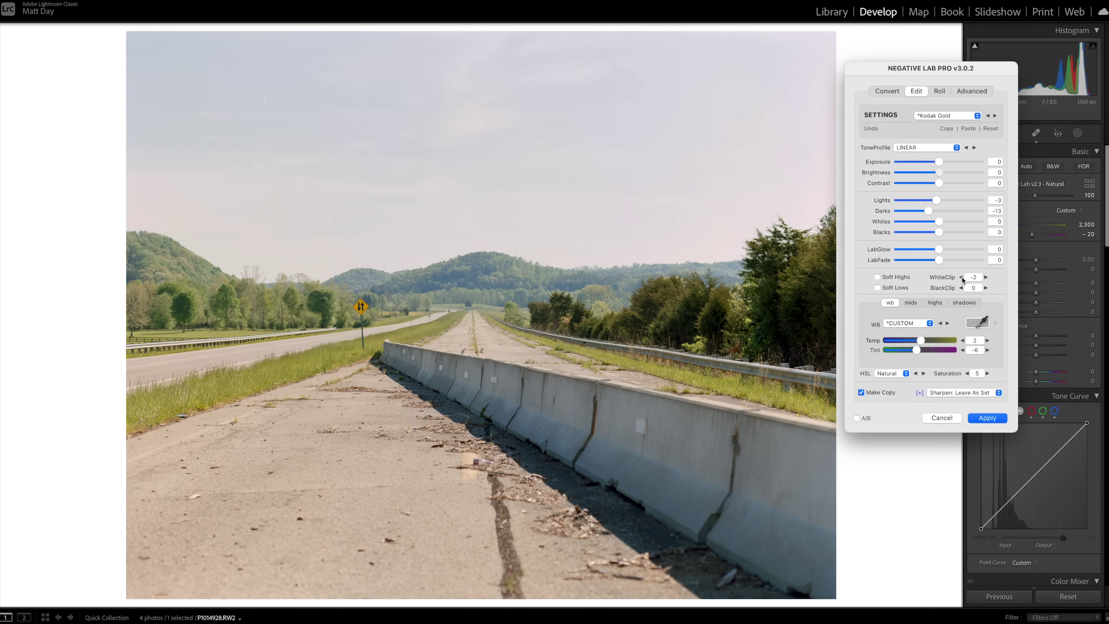
left_click(961, 276)
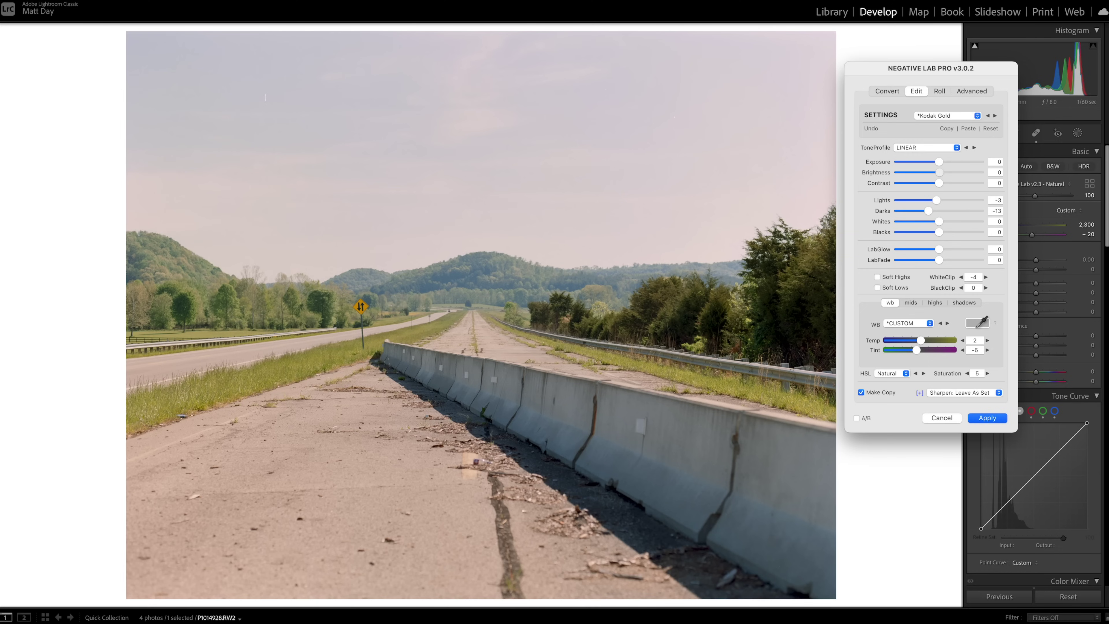
left_click(960, 288)
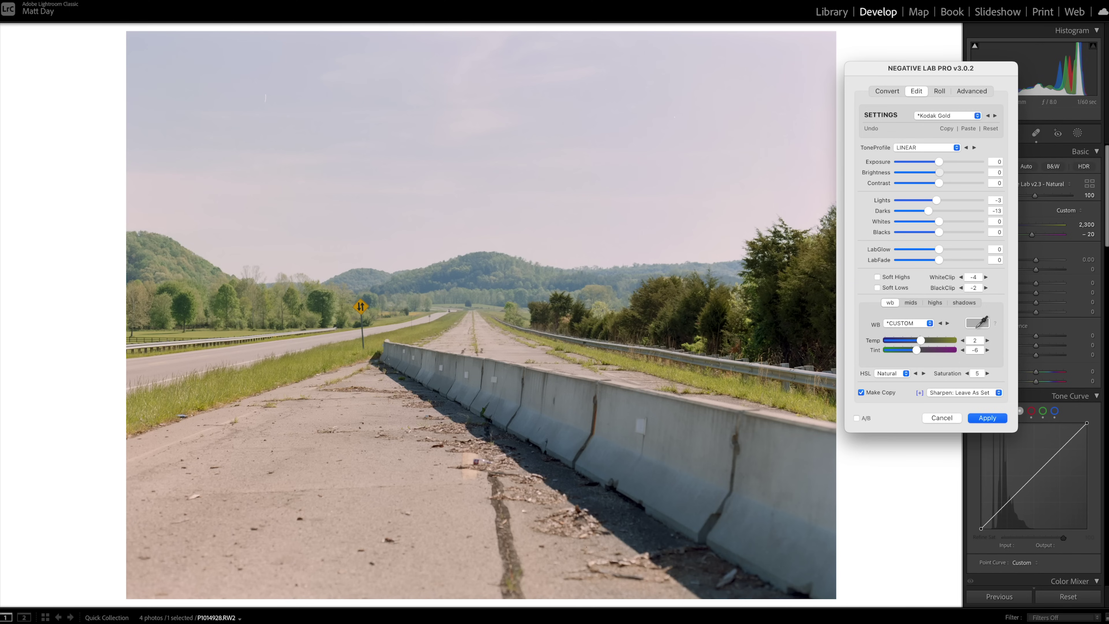
Step: Try lowering WhiteClip to -7 with the histogram in view, and return it to -4
left_click_drag(931, 68, 857, 94)
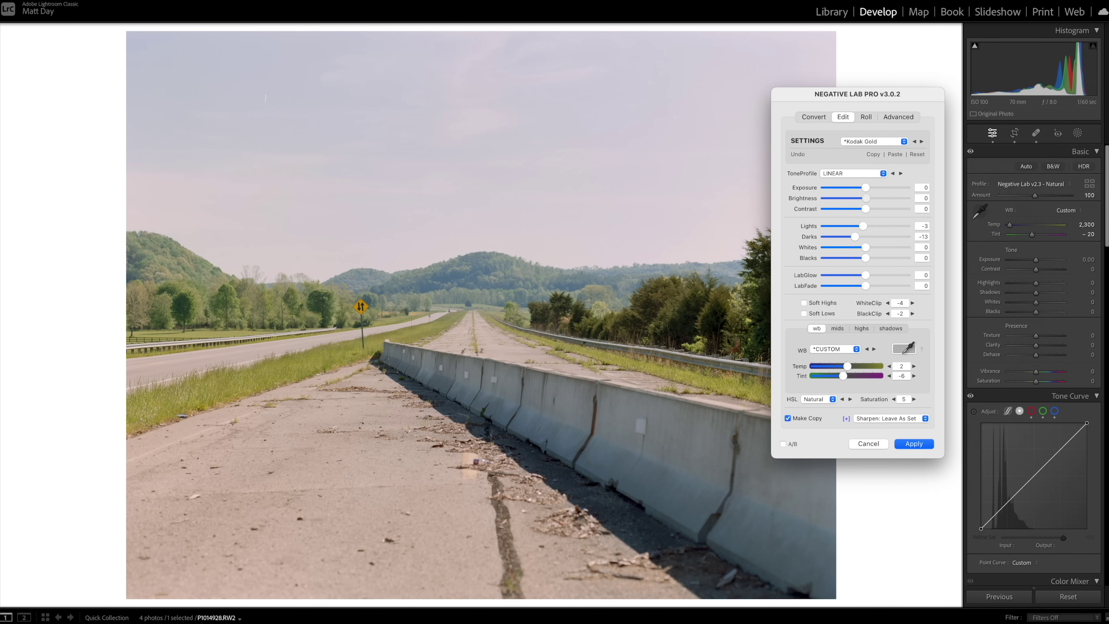
left_click(887, 303)
left_click(888, 303)
left_click(887, 303)
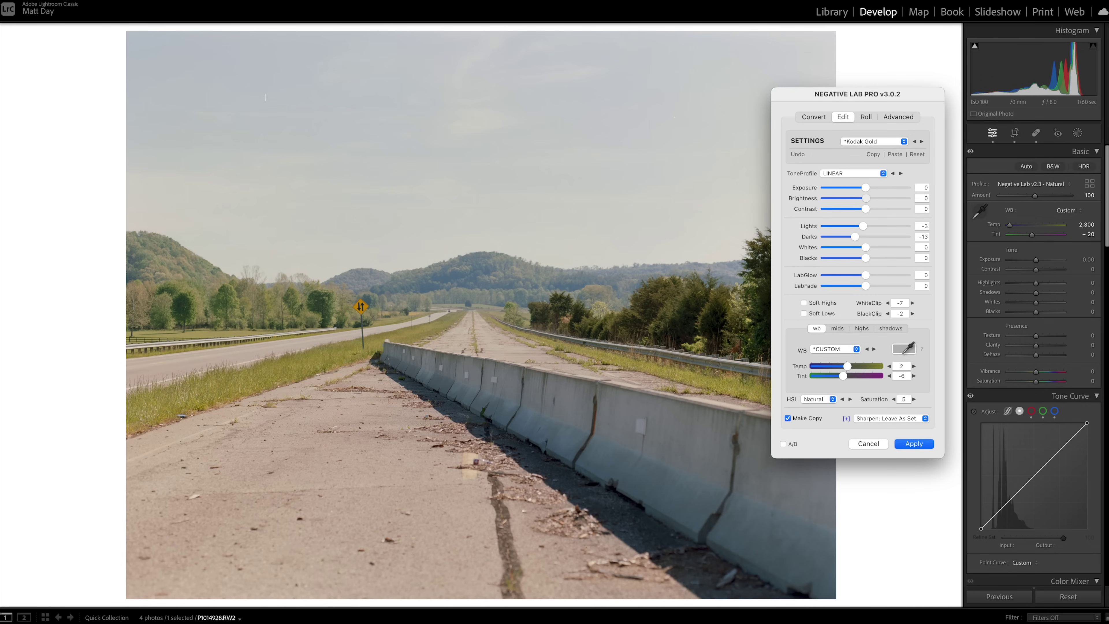
left_click(913, 303)
left_click(912, 303)
left_click(912, 304)
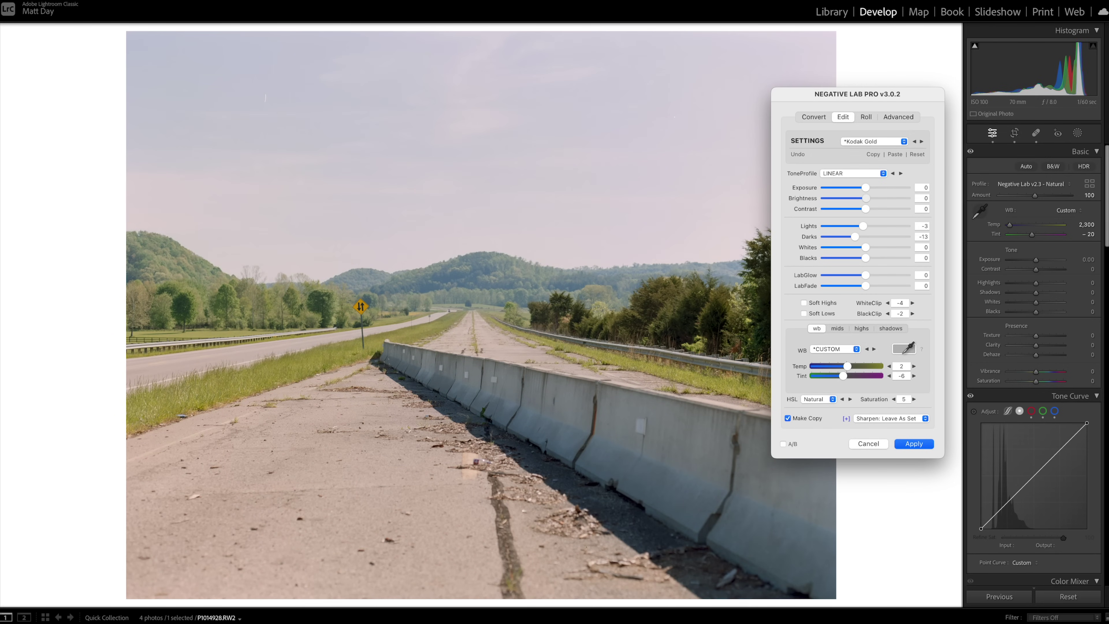
left_click_drag(857, 93, 933, 73)
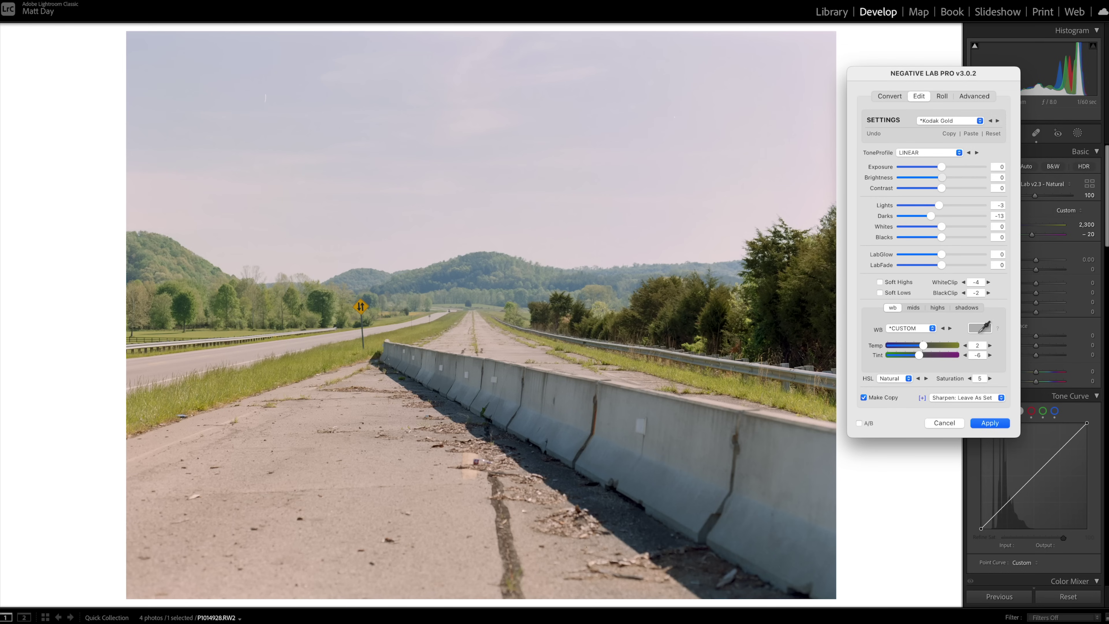
Step: Raise the photo's Darks to 7 and its Lights to 1
left_click_drag(930, 215, 946, 216)
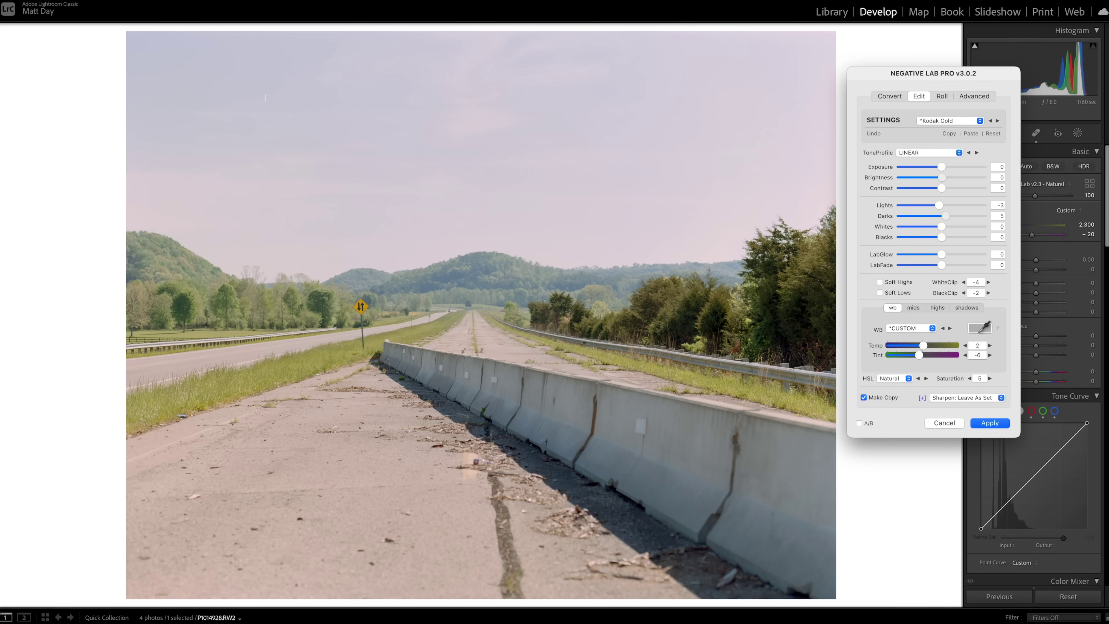
mouse_move(945, 216)
left_mouse_down()
mouse_move(909, 215)
mouse_move(946, 216)
left_mouse_up()
mouse_move(939, 206)
left_mouse_down()
mouse_move(926, 206)
mouse_move(942, 204)
left_mouse_up()
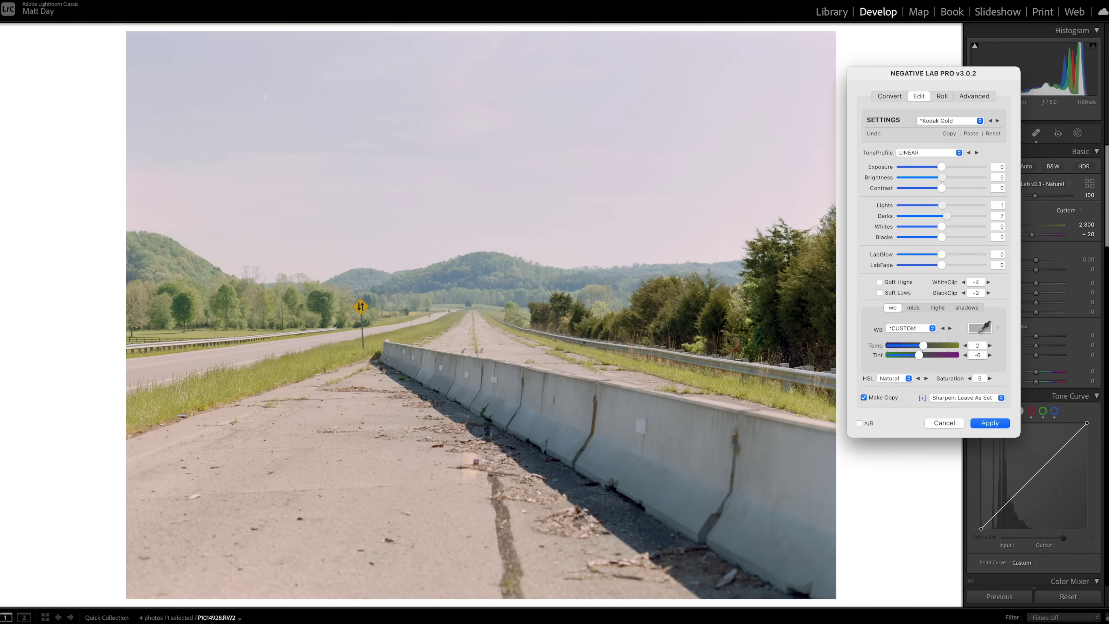
Step: Try the Lab and Crystal HSL options on the photo, and set HSL back to Natural
left_click(893, 379)
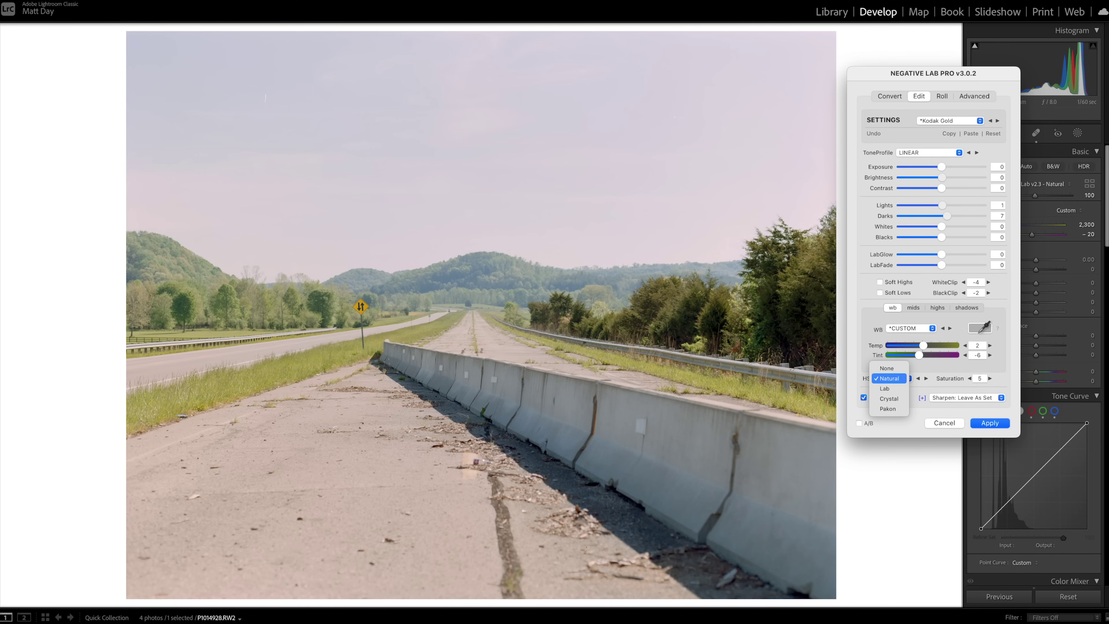
left_click(886, 388)
left_click(893, 378)
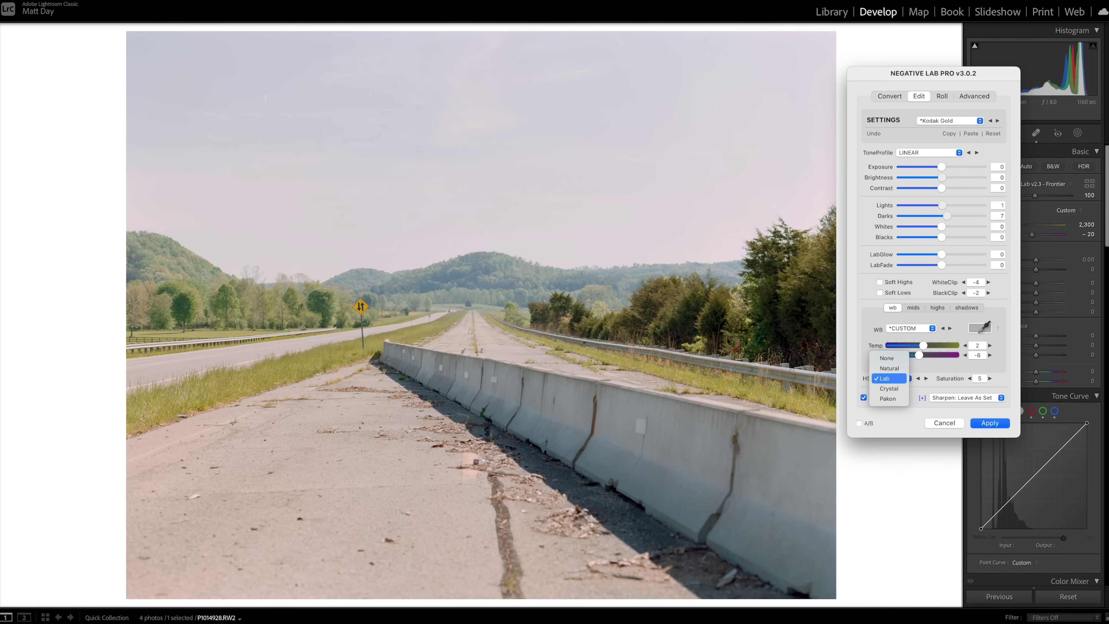
left_click(889, 388)
left_click(893, 378)
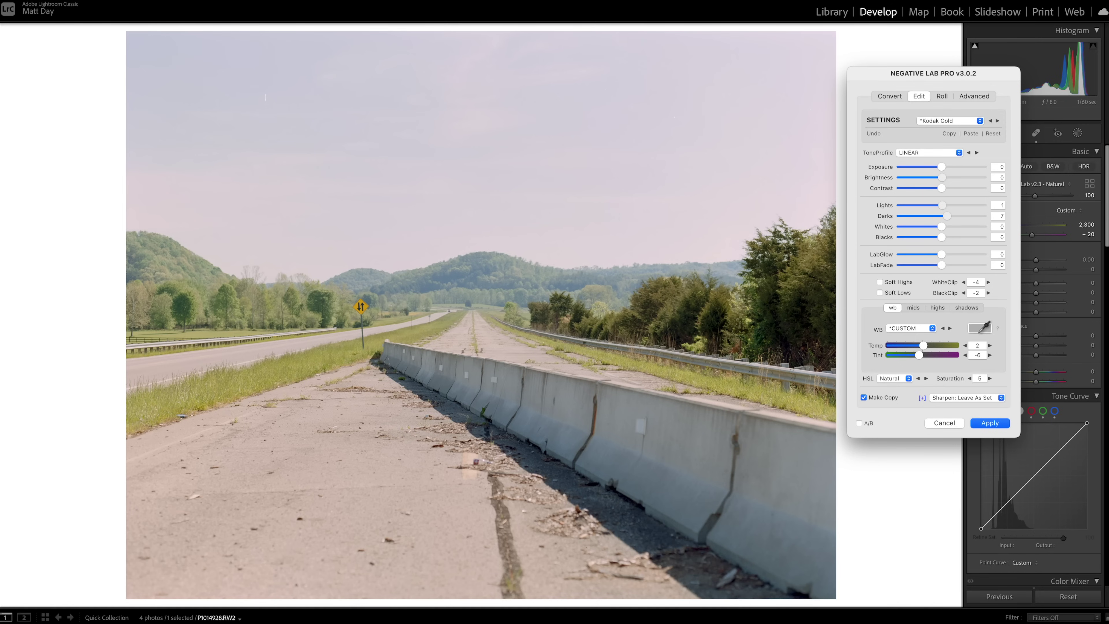
Step: Compare the Auto-Mix, Auto-Neutral and Auto-Warm white balance presets on the photo, settling on Auto-Mix
left_click(910, 328)
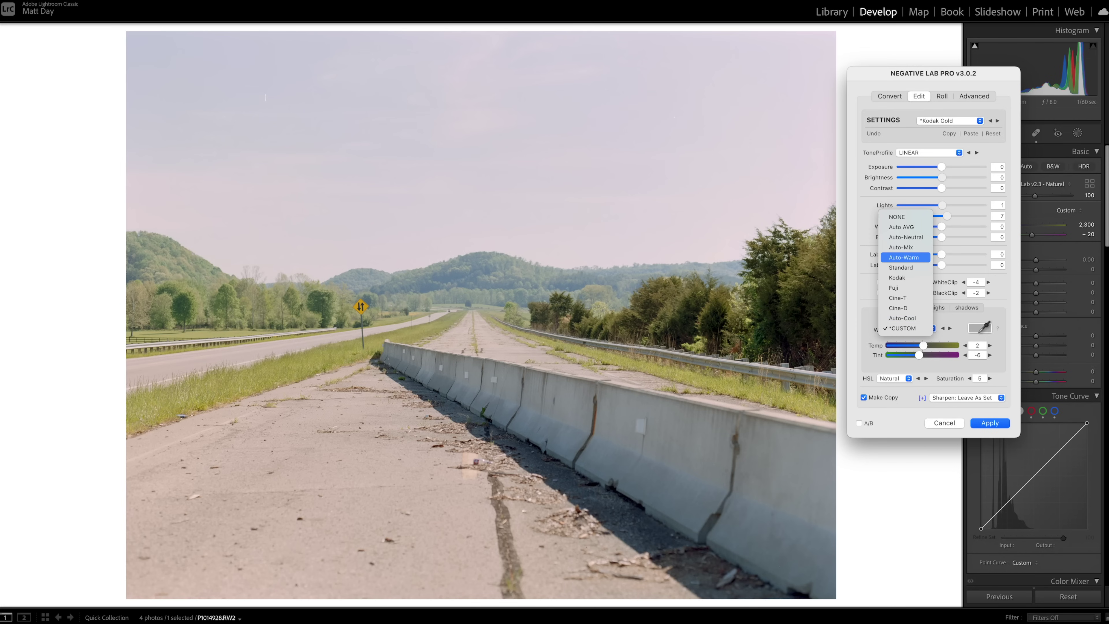
left_click(902, 247)
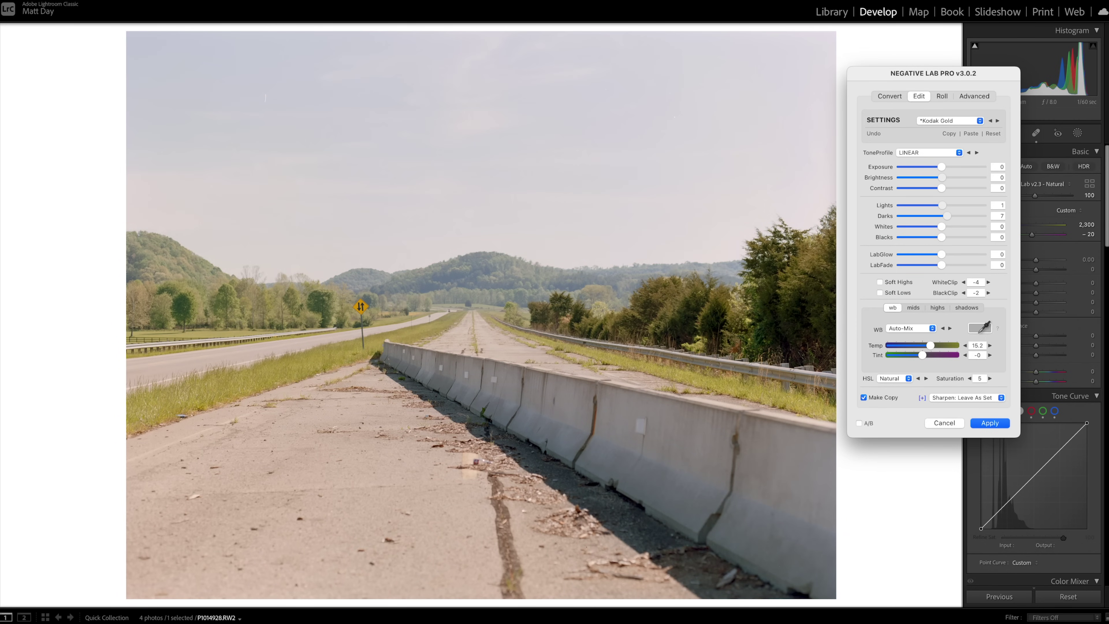
left_click(909, 329)
left_click(905, 317)
left_click(910, 328)
left_click(901, 338)
left_click(910, 328)
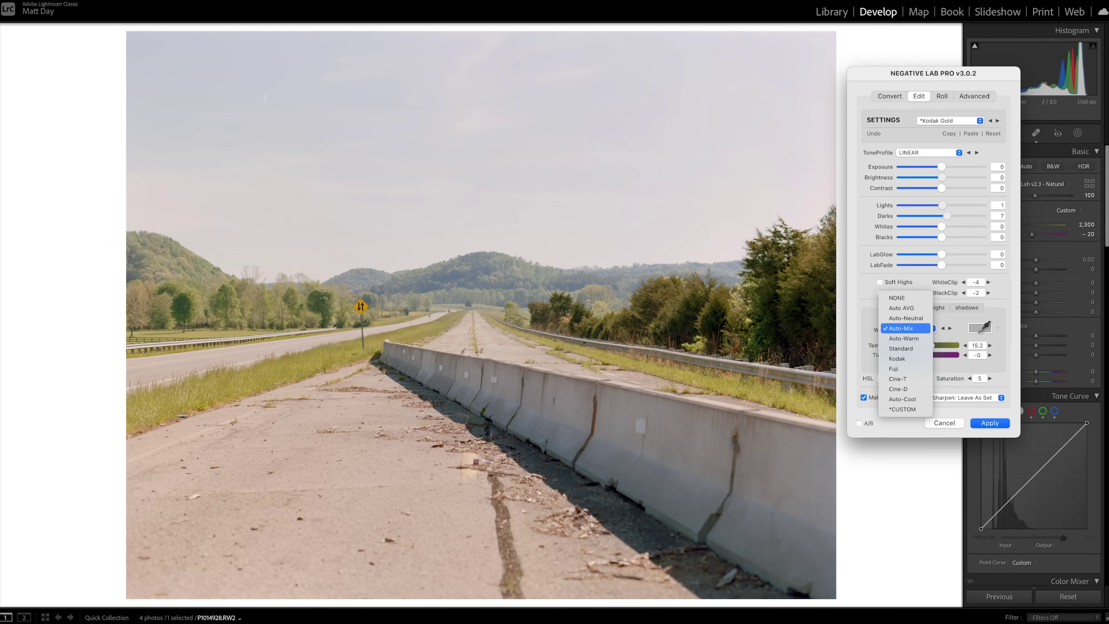
left_click(903, 338)
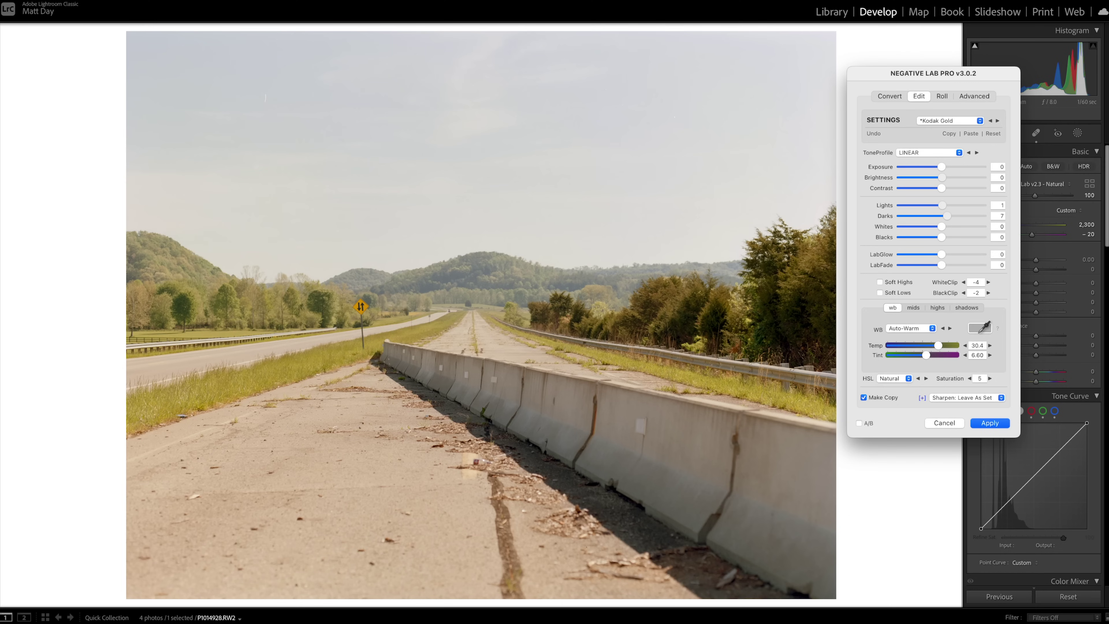
left_click(910, 328)
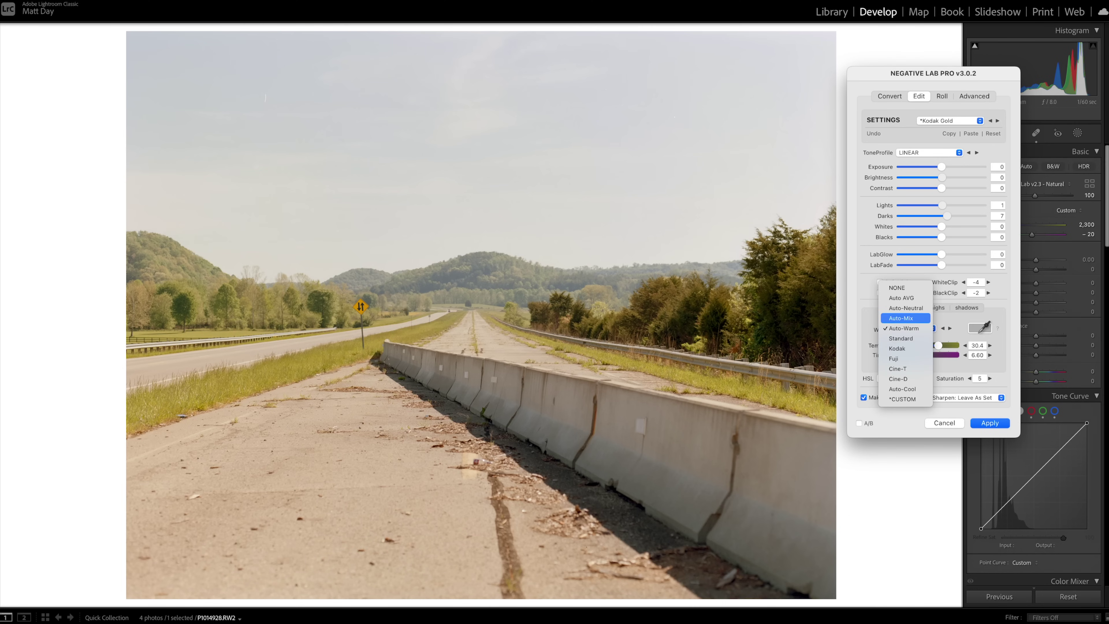
left_click(912, 317)
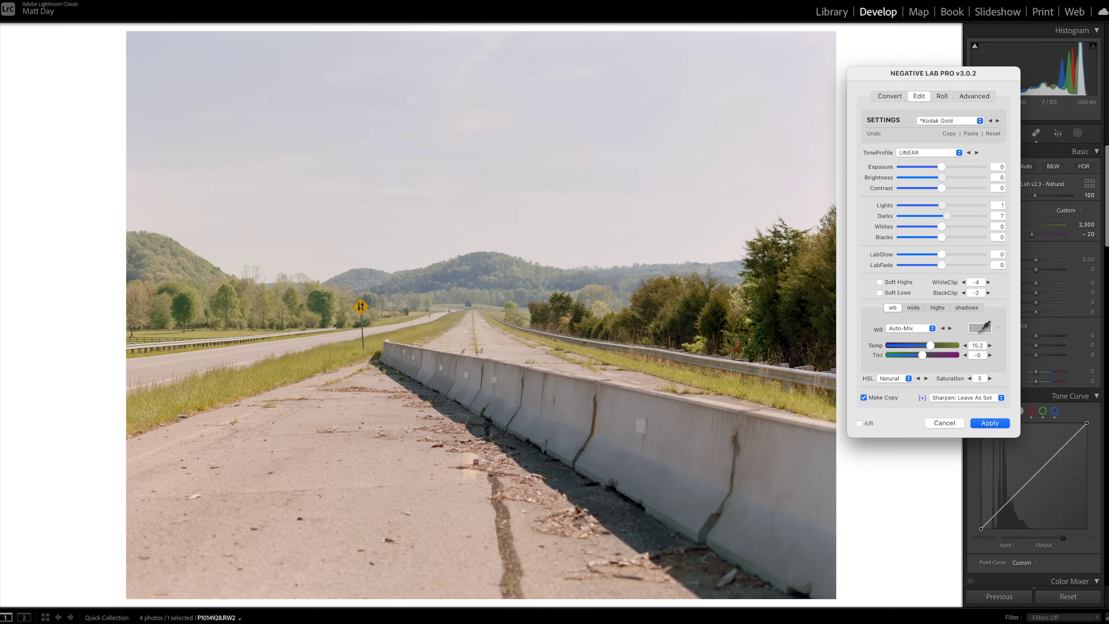
Step: Nudge the white balance Temp a few steps cooler and the Tint one step toward green
left_click(964, 345)
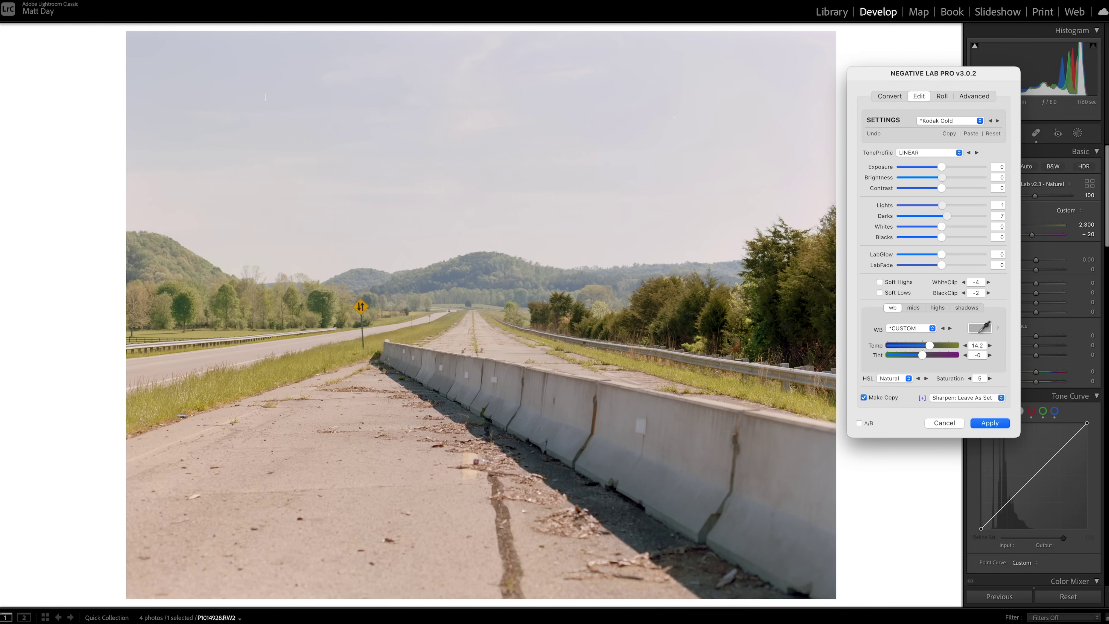
left_click(965, 345)
left_click(965, 346)
left_click(965, 355)
Step: Fine-tune the tonal color balance, setting red-cyan in the highs to 1 and blue-yellow in the mids to 3
left_click(913, 308)
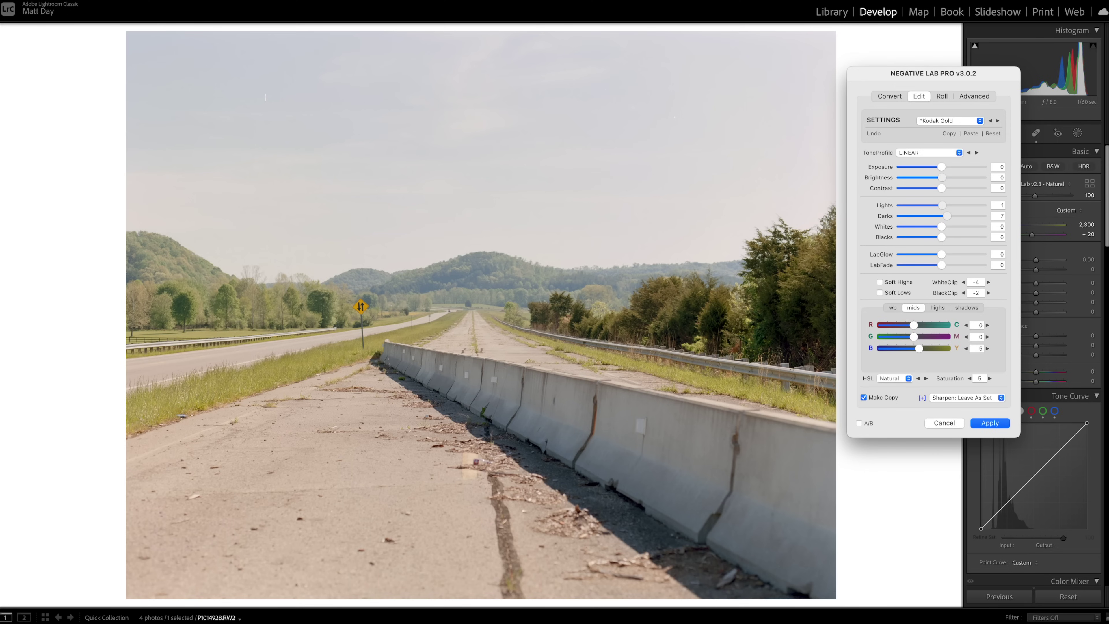
left_click(966, 307)
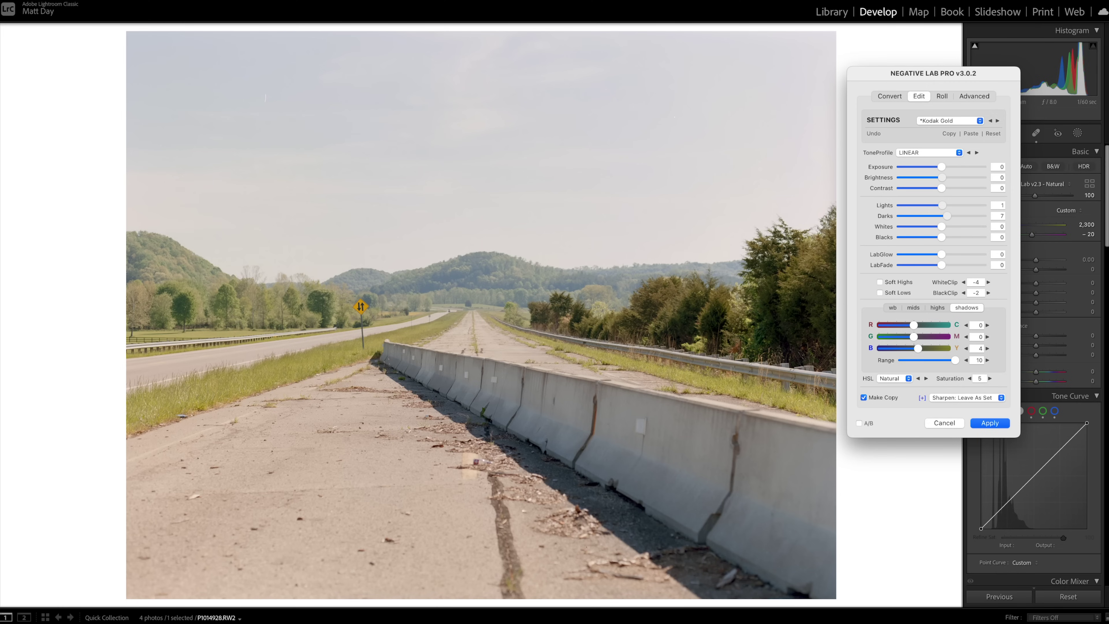
left_click(936, 308)
left_click(966, 337)
left_click(966, 336)
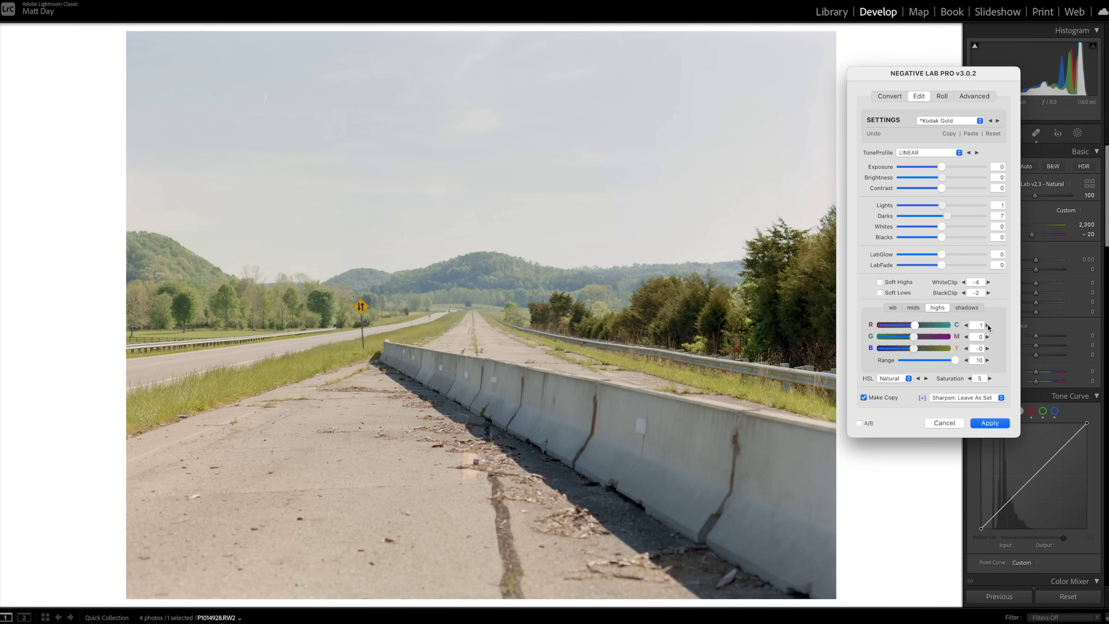
left_click(912, 307)
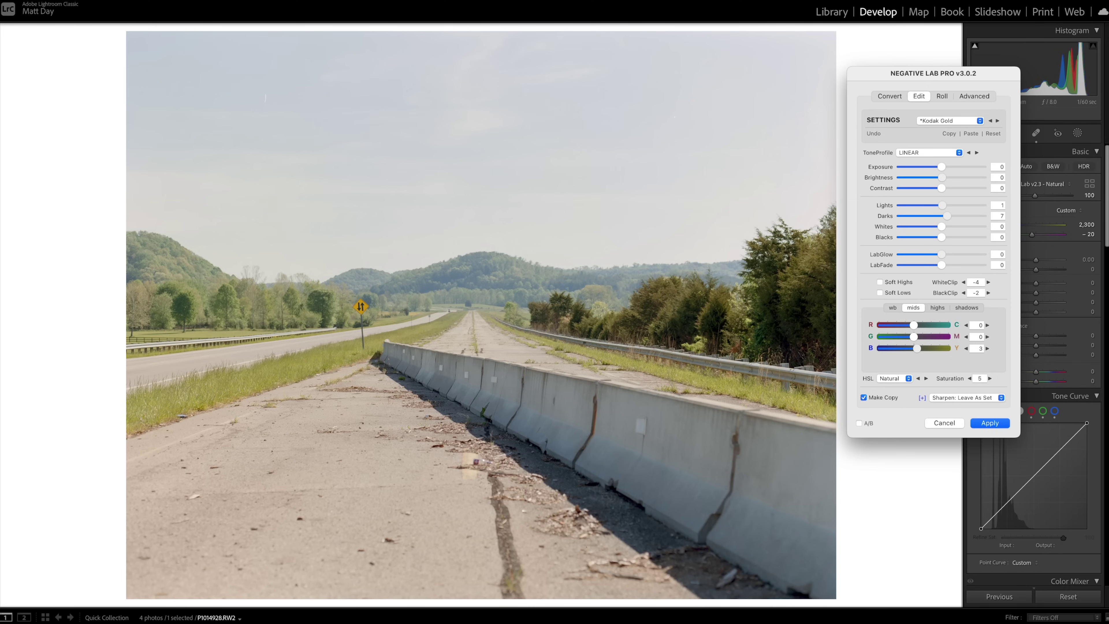
Step: Set LabGlow to -5, and try LabFade at 32 before returning it to 0
mouse_move(938, 254)
left_mouse_down()
mouse_move(949, 254)
mouse_move(935, 254)
left_mouse_up()
left_click_drag(934, 254, 937, 254)
left_click_drag(942, 264, 968, 264)
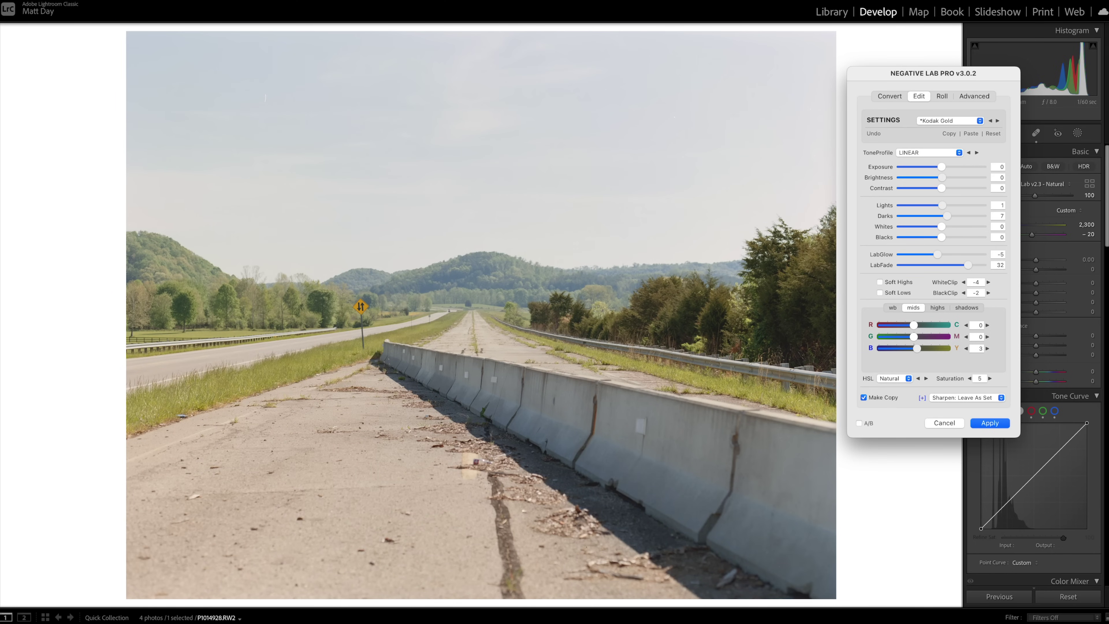
left_click_drag(967, 265, 939, 265)
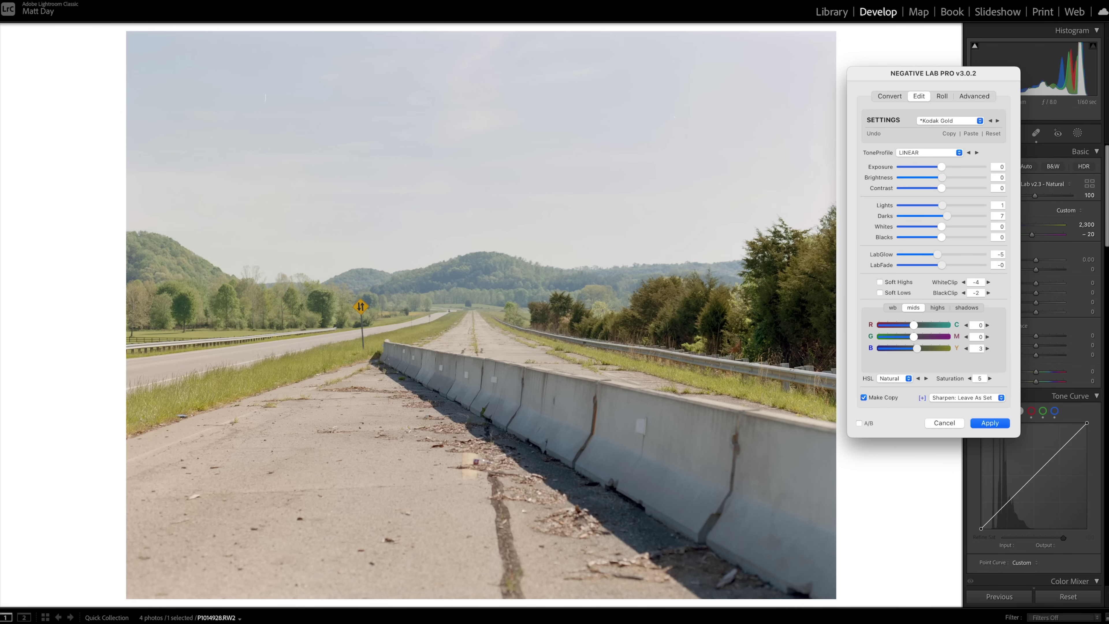
Step: Try the Smooth and Precise CurvePoints options in the advanced engine settings, and set CurvePoints back to Auto
left_click(974, 96)
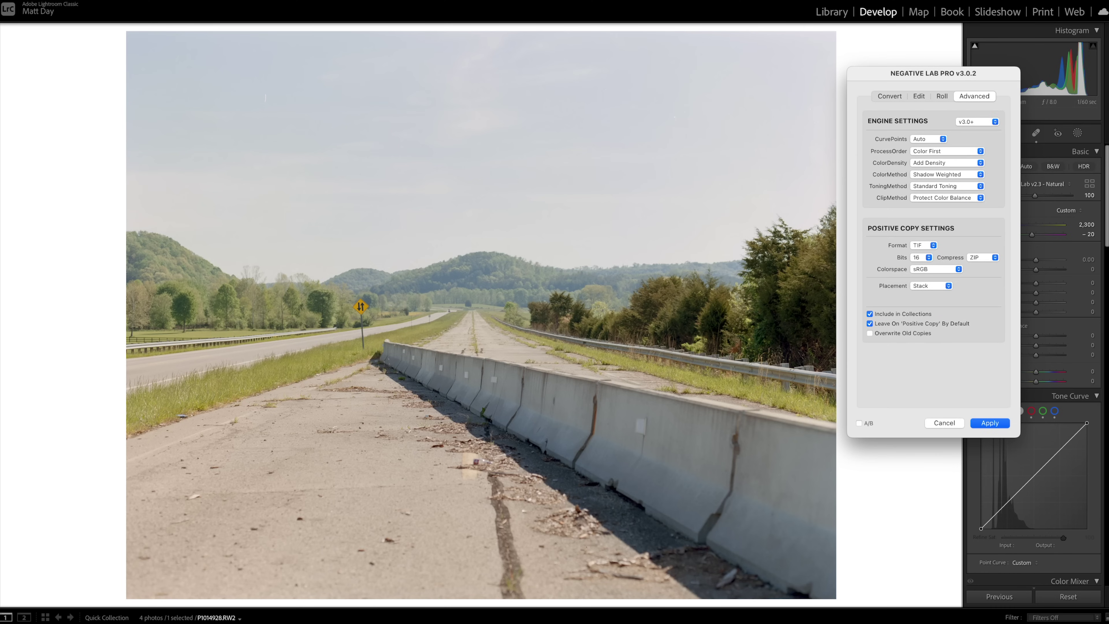
left_click(928, 138)
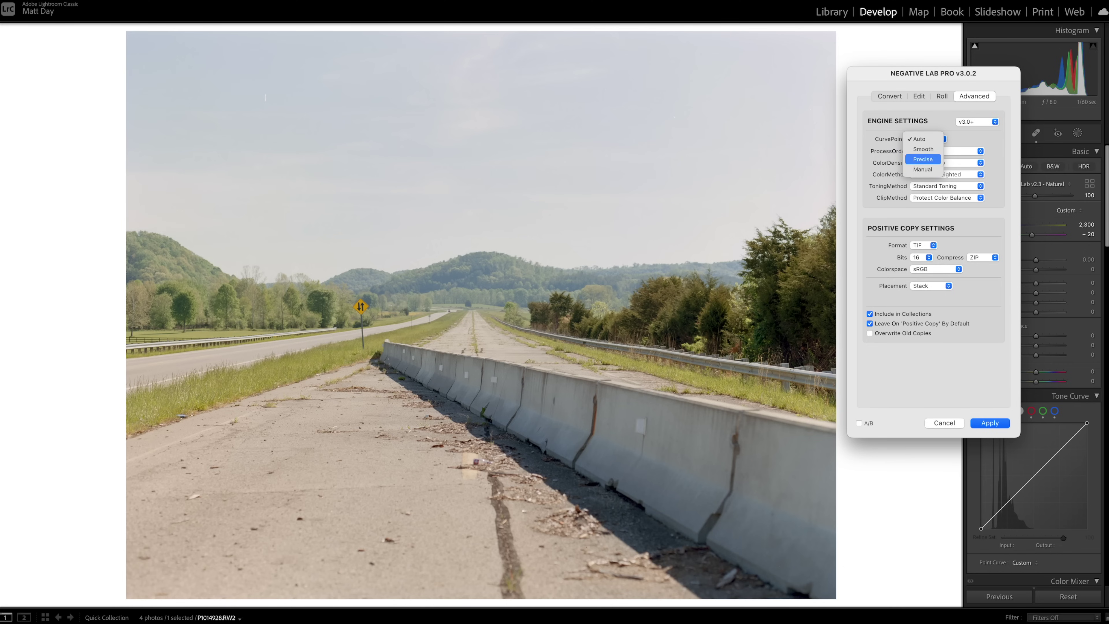
left_click(922, 148)
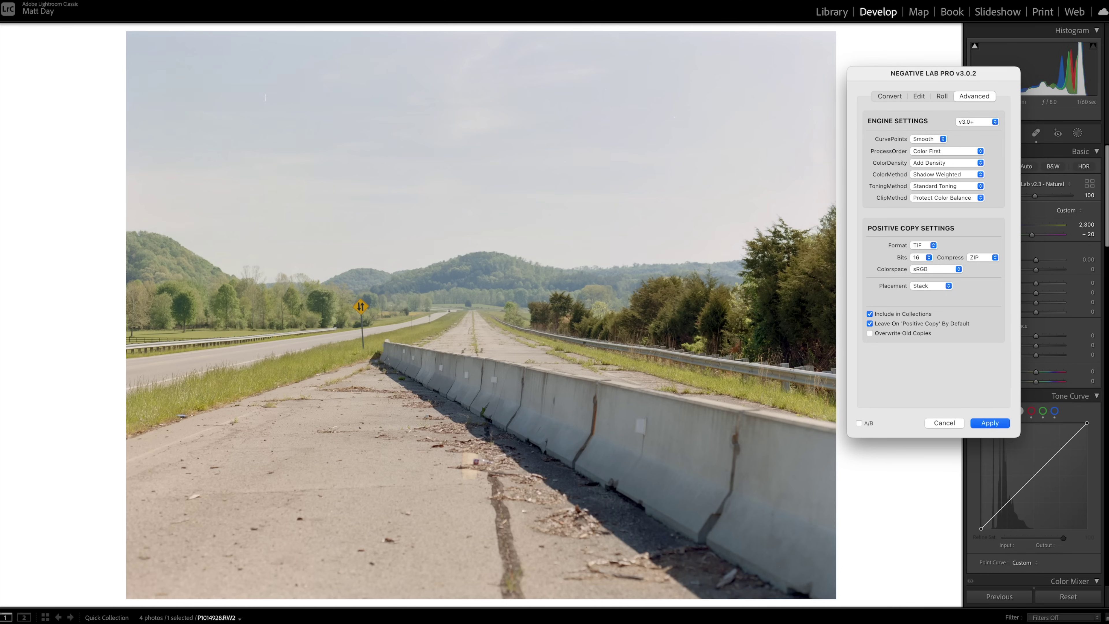
left_click(928, 138)
left_click(923, 149)
left_click(928, 139)
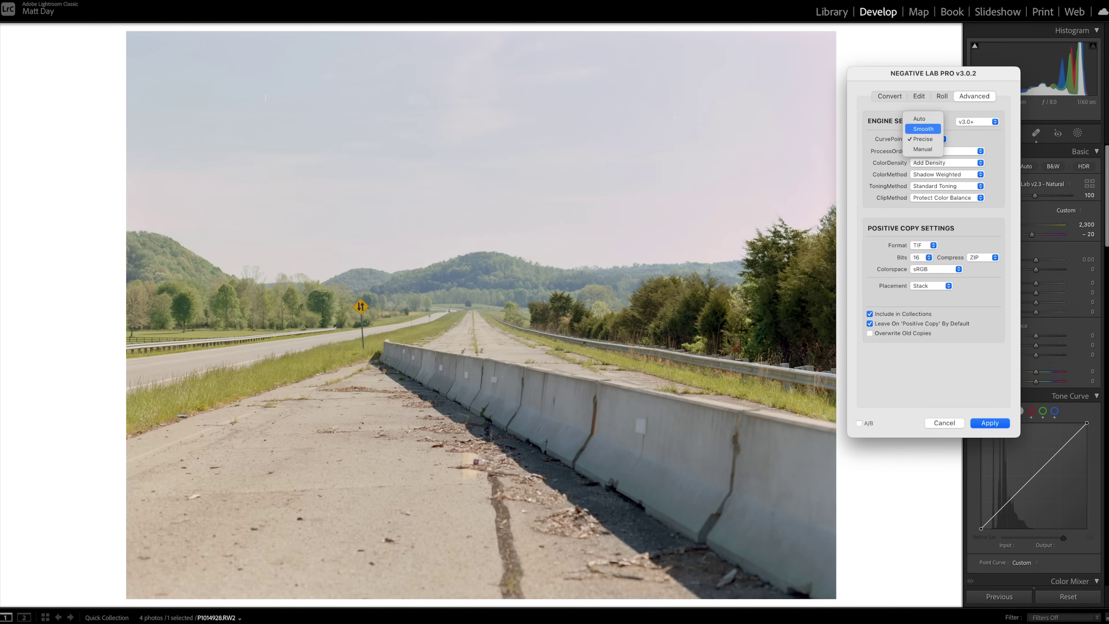
left_click(921, 116)
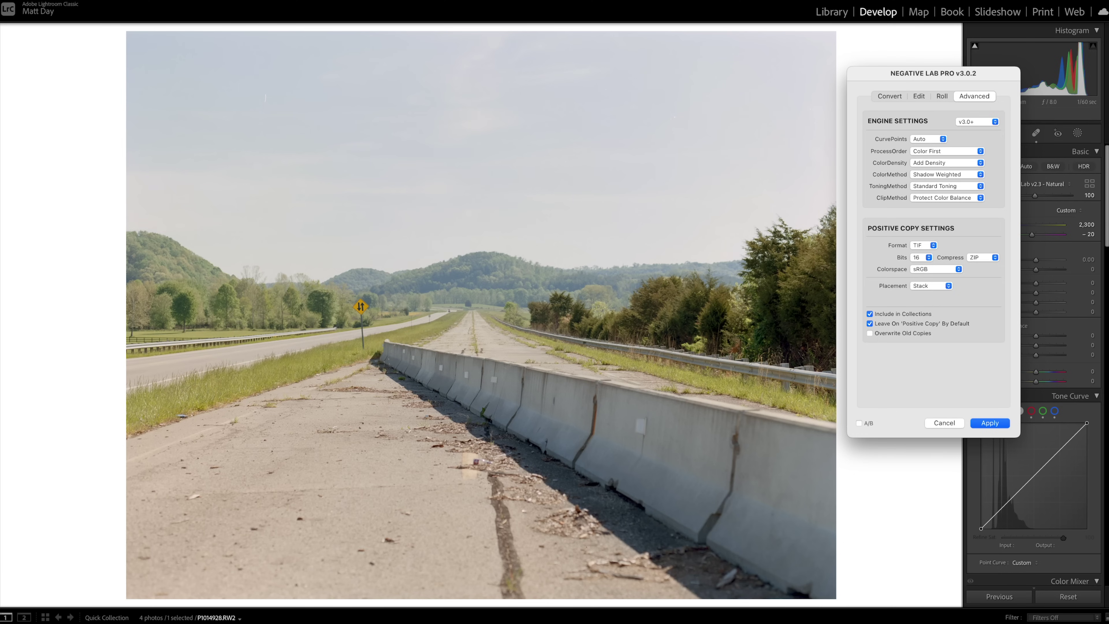
Step: Try the Tones First process order in the engine settings, and set it back to Color First
left_click(945, 151)
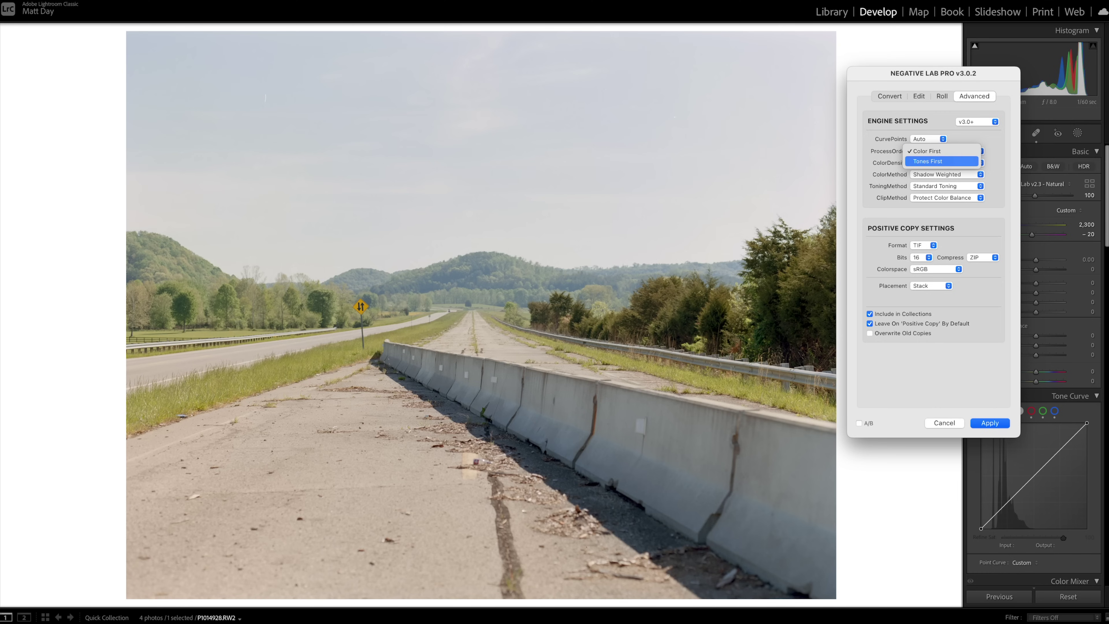
left_click(940, 161)
left_click(945, 151)
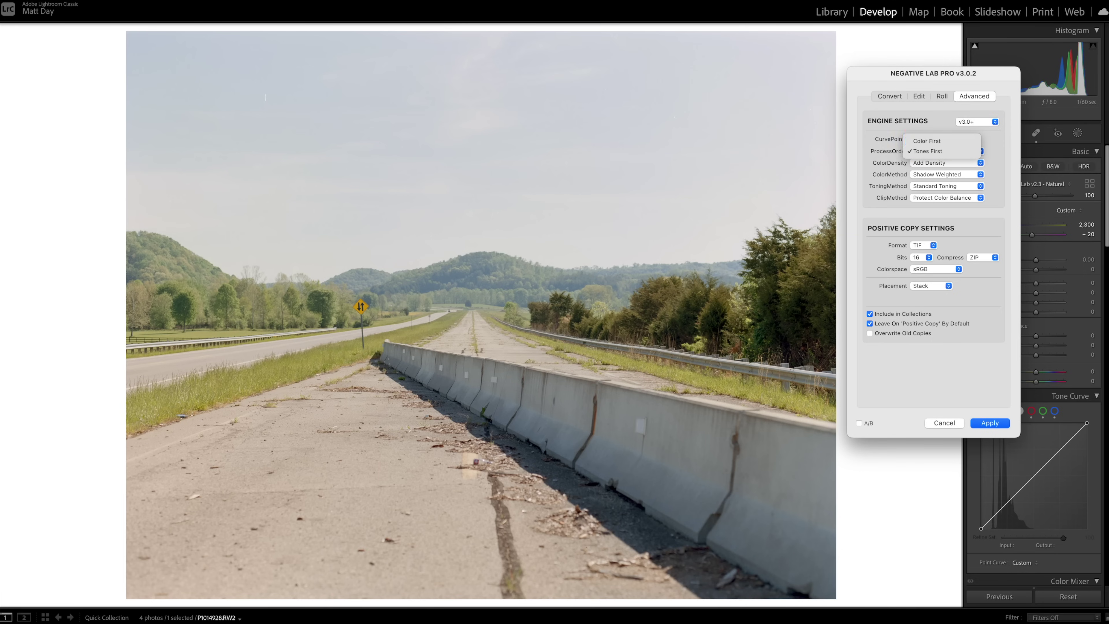
left_click(951, 142)
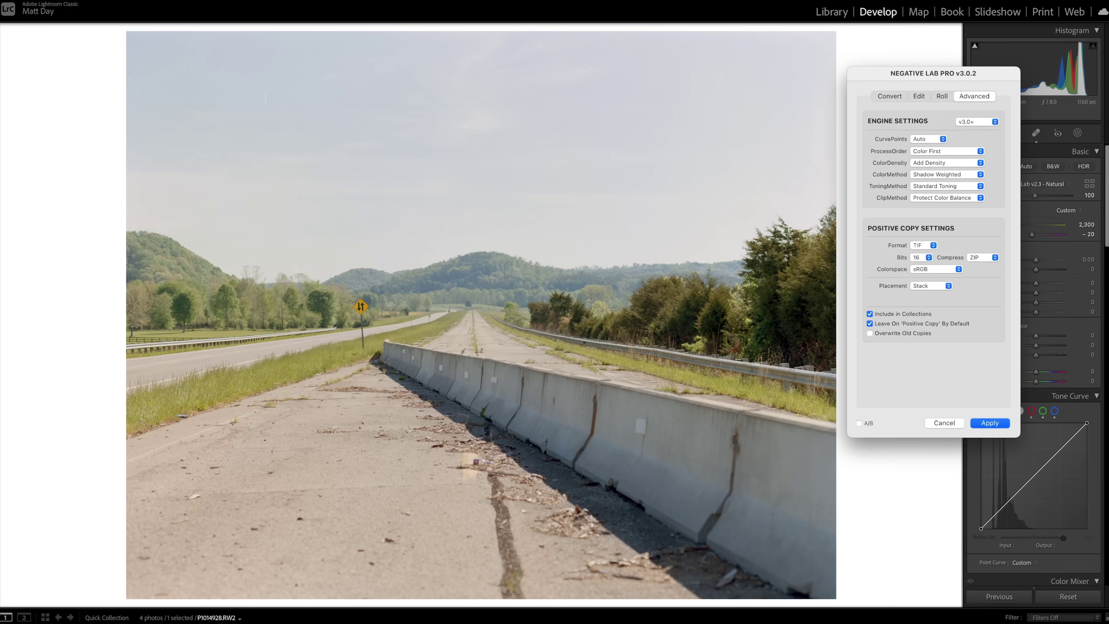
Step: Try the Neutral Density and Subtract Density options for ColorDensity, and set it back to Add Density
left_click(943, 163)
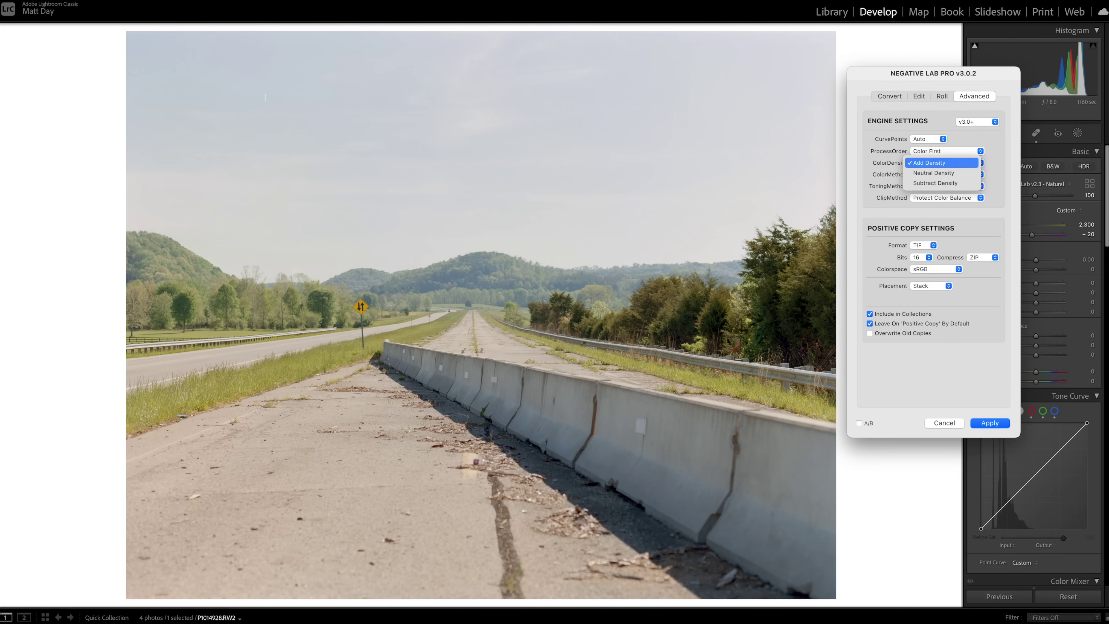
left_click(934, 173)
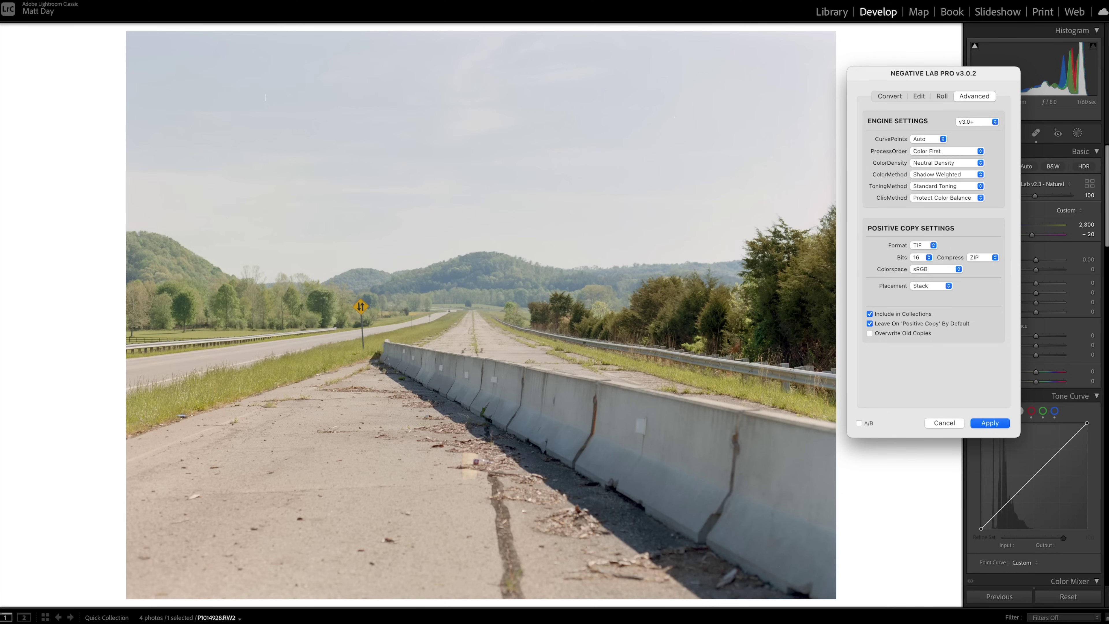
left_click(942, 162)
left_click(935, 172)
left_click(943, 162)
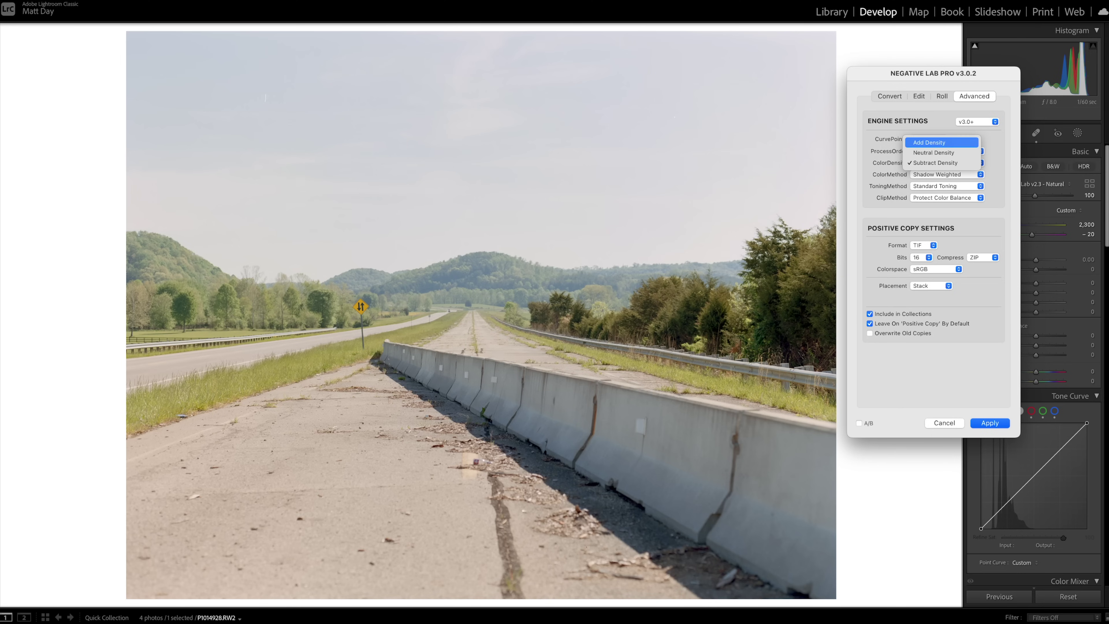
left_click(965, 142)
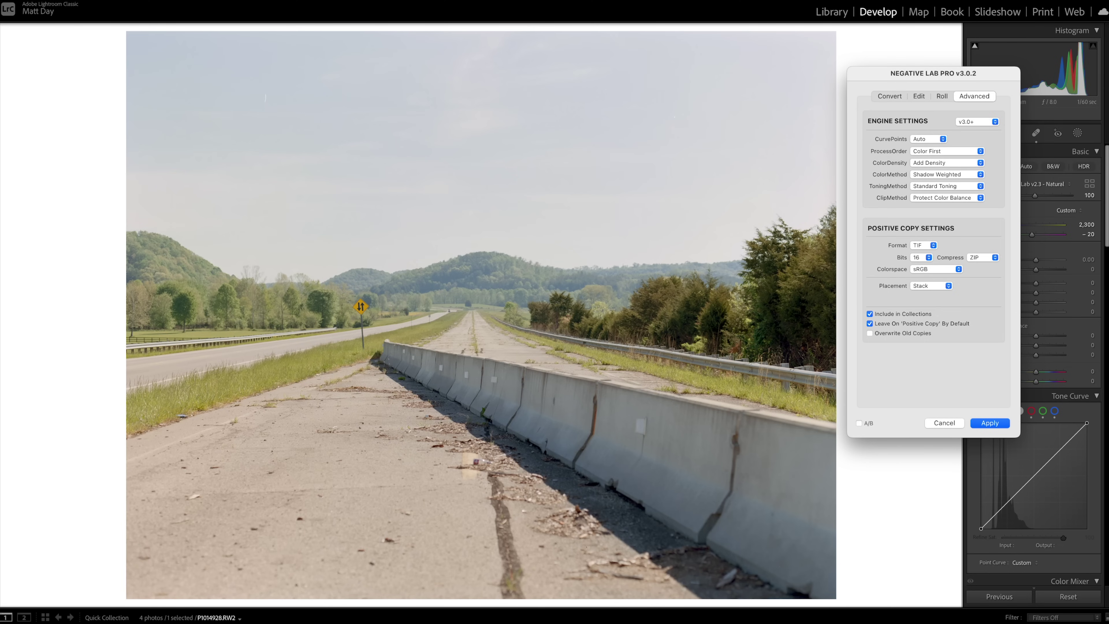
Step: Try the Highlight Weighted, Midtone Weighted, Linear Dynamic and Linear Fixed color methods, and set ColorMethod back to Shadow Weighted
left_click(945, 174)
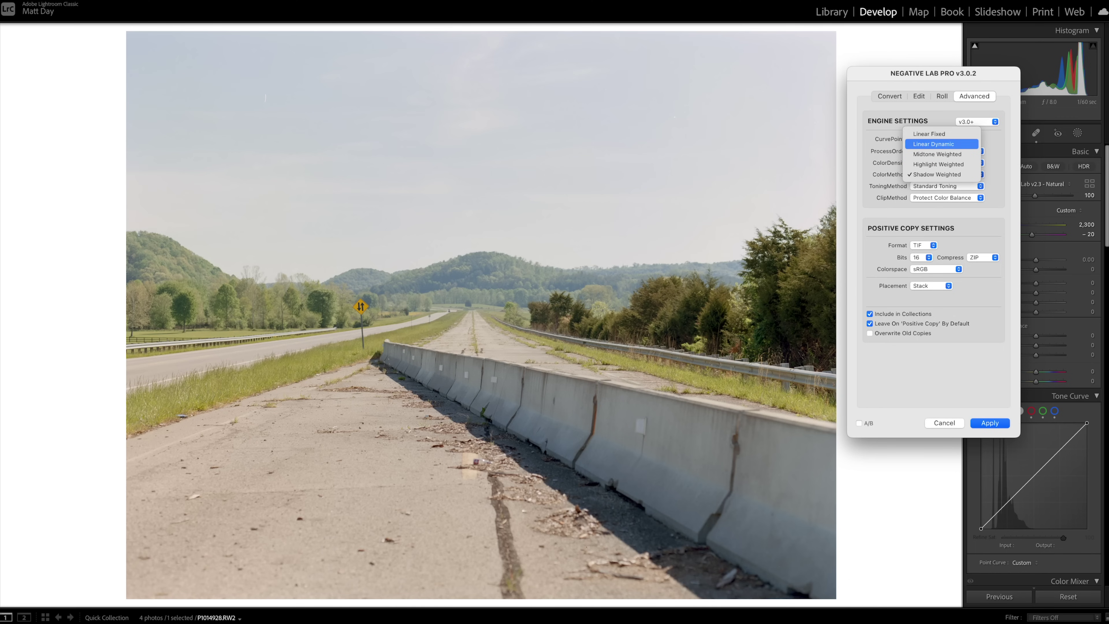
left_click(938, 164)
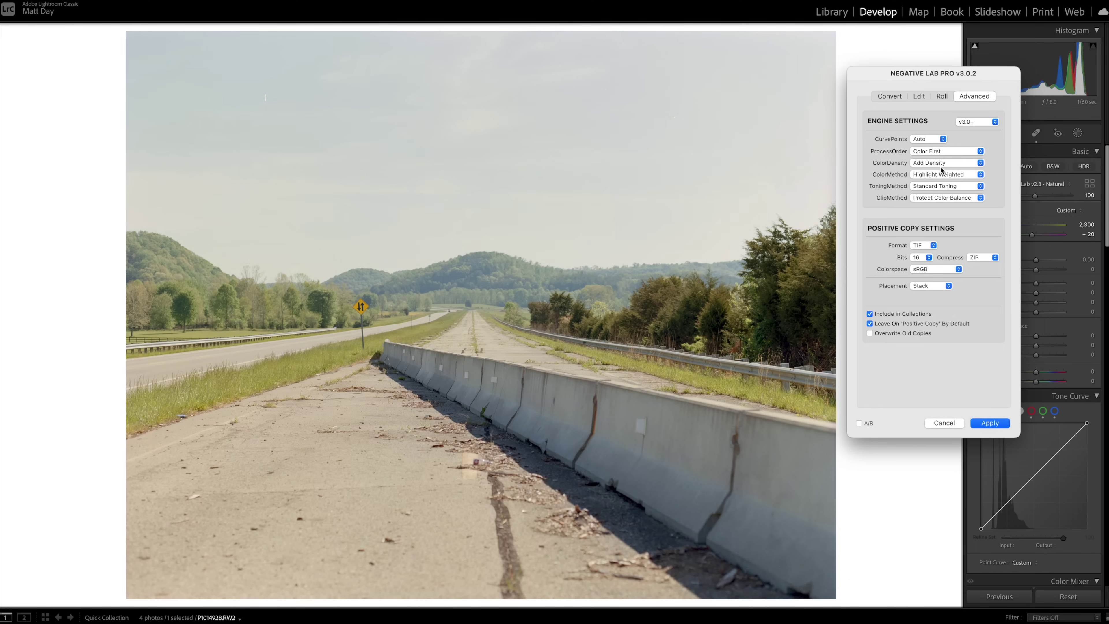
left_click(945, 174)
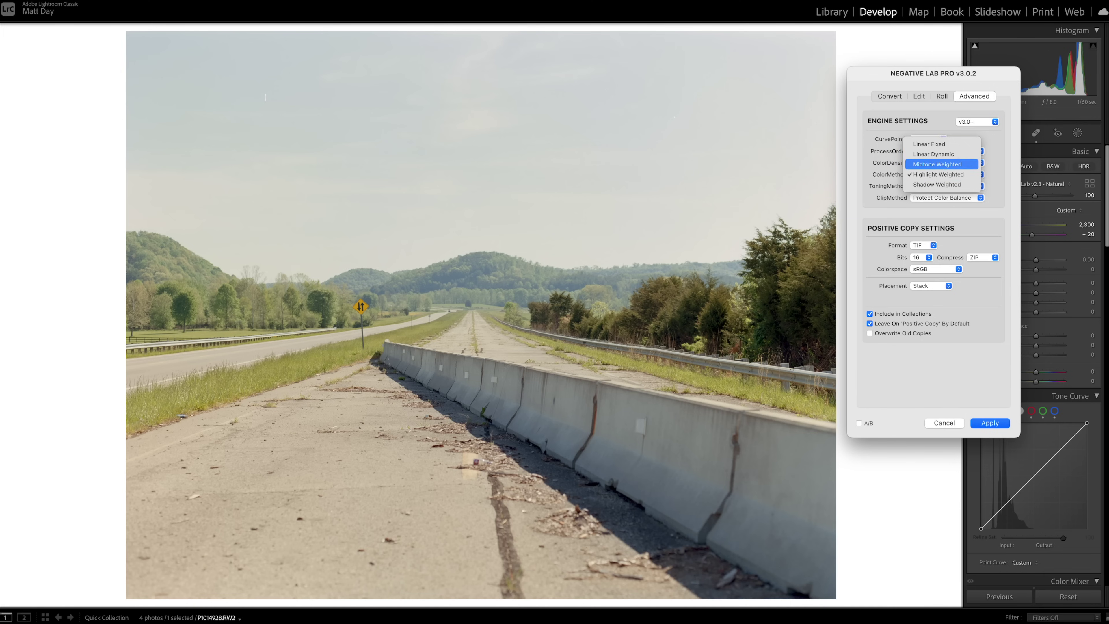
left_click(966, 166)
left_click(945, 174)
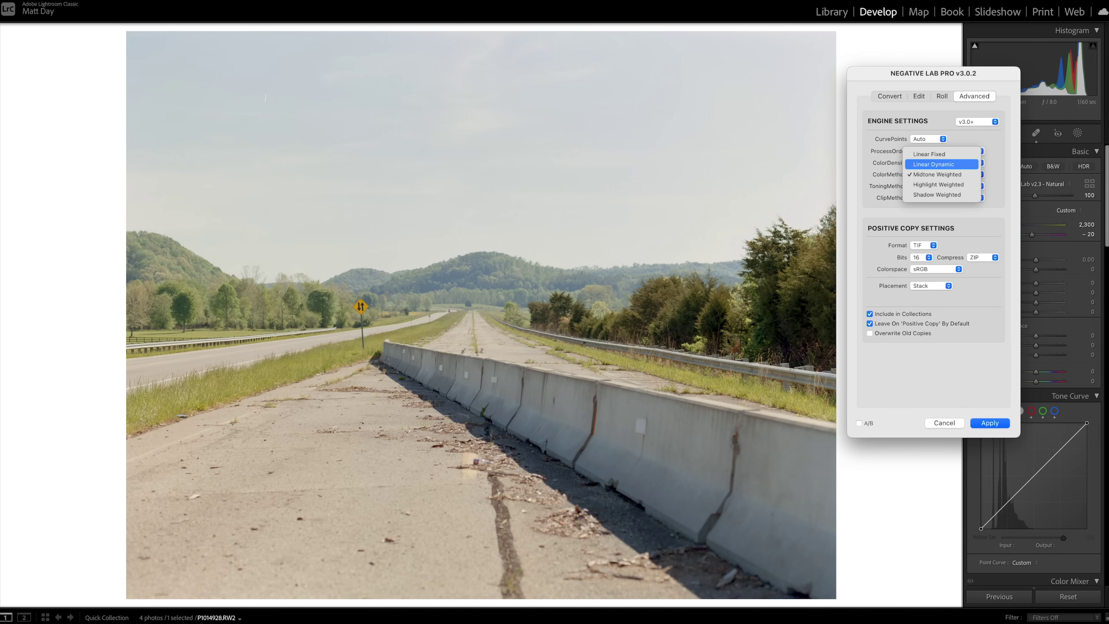
left_click(938, 165)
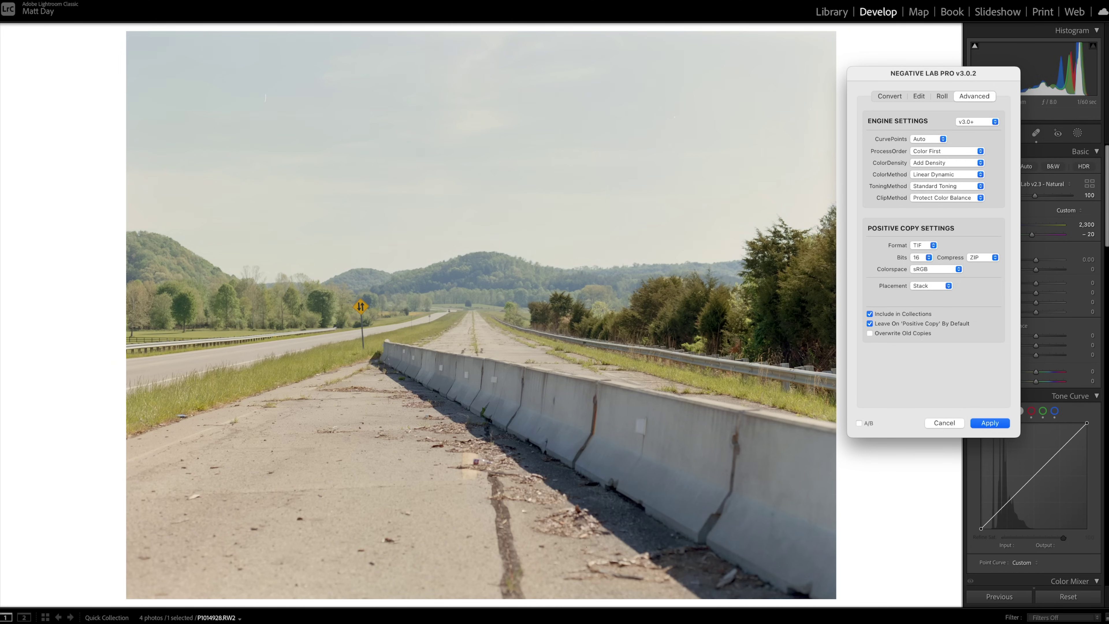
left_click(938, 162)
left_click(939, 163)
left_click(938, 174)
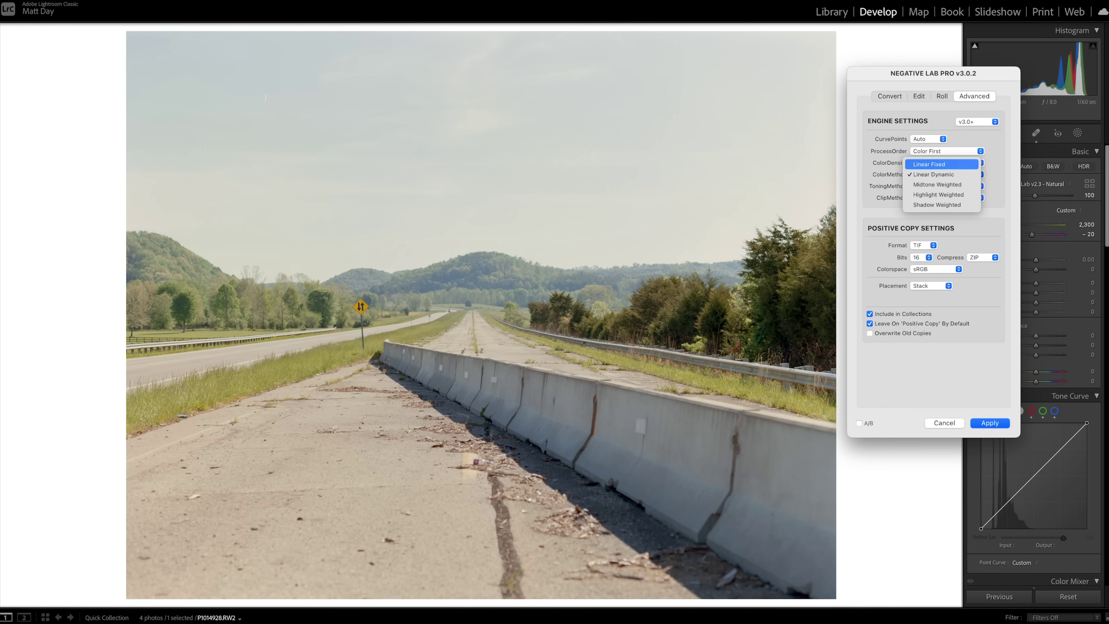
left_click(938, 164)
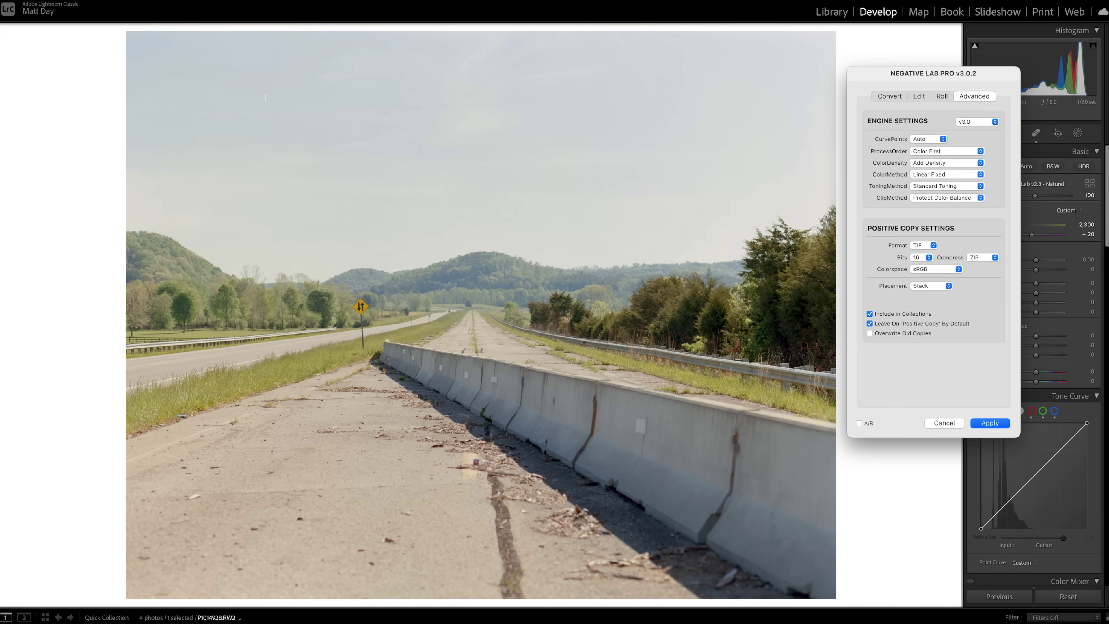
left_click(945, 175)
left_click(941, 217)
Step: Try Vintage Toning as the toning method, and set it back to Standard Toning
left_click(944, 186)
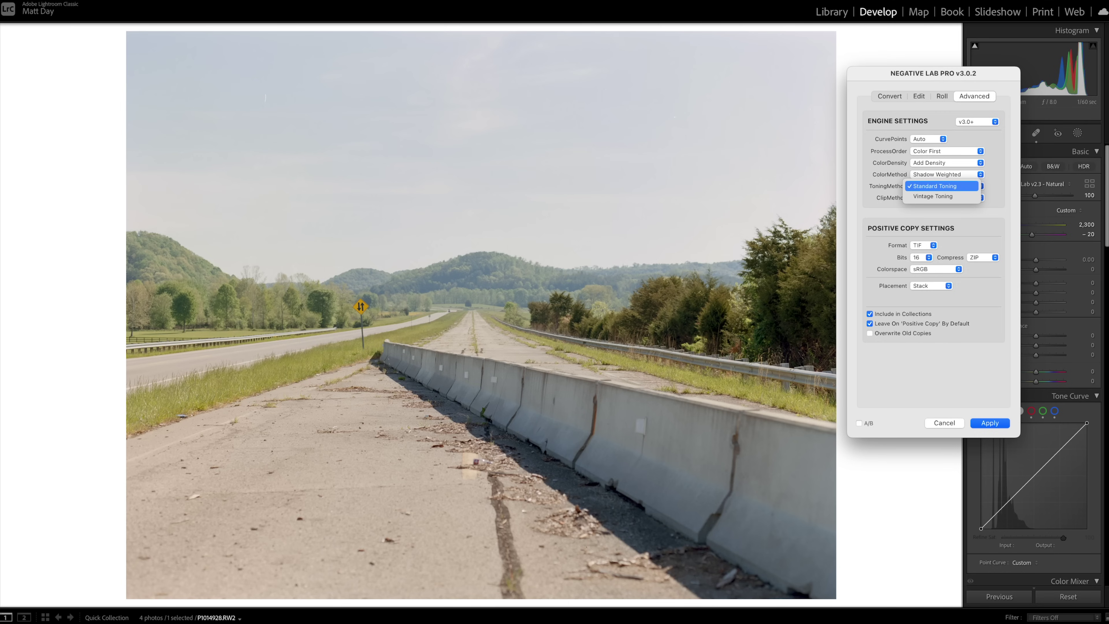
left_click(933, 197)
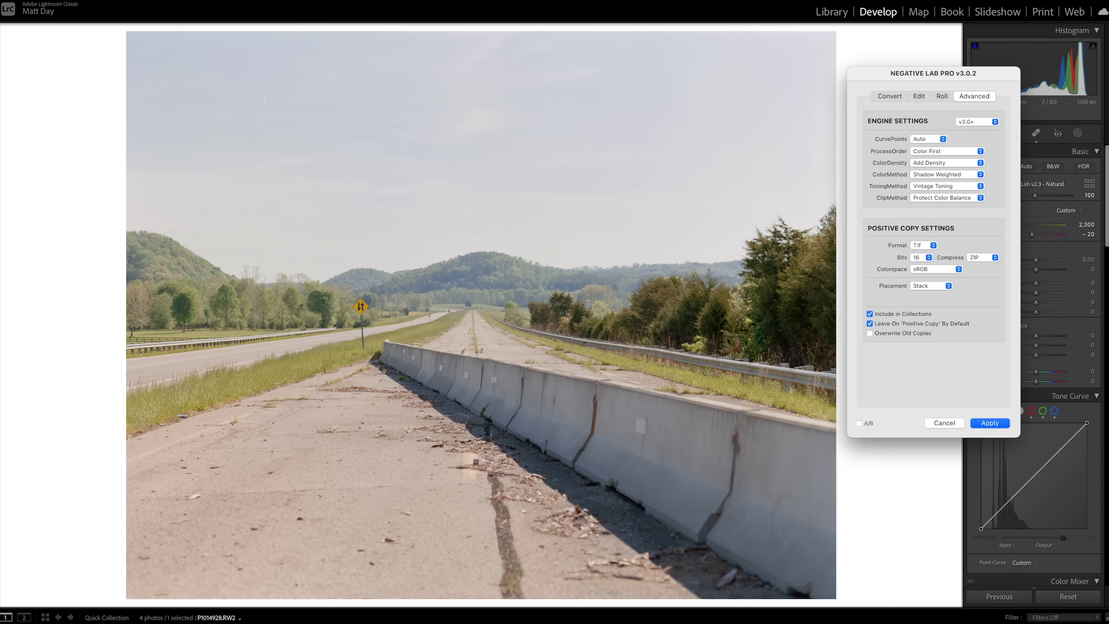
left_click(947, 185)
left_click(961, 179)
Step: Try the Linear clip method, and set ClipMethod back to Protect Color Balance
left_click(947, 198)
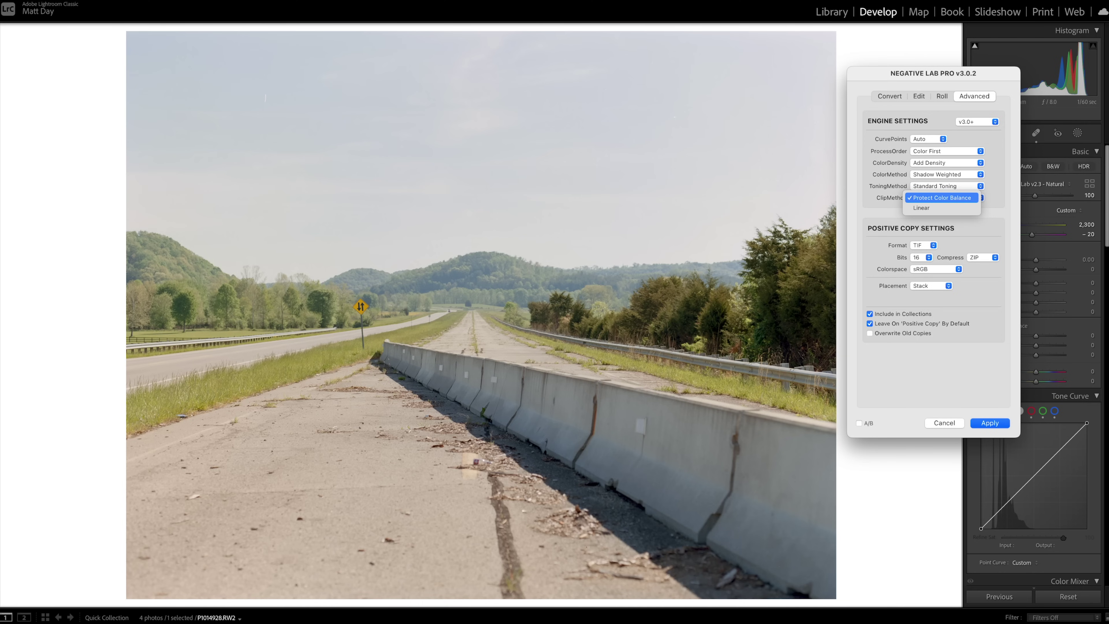
left_click(944, 207)
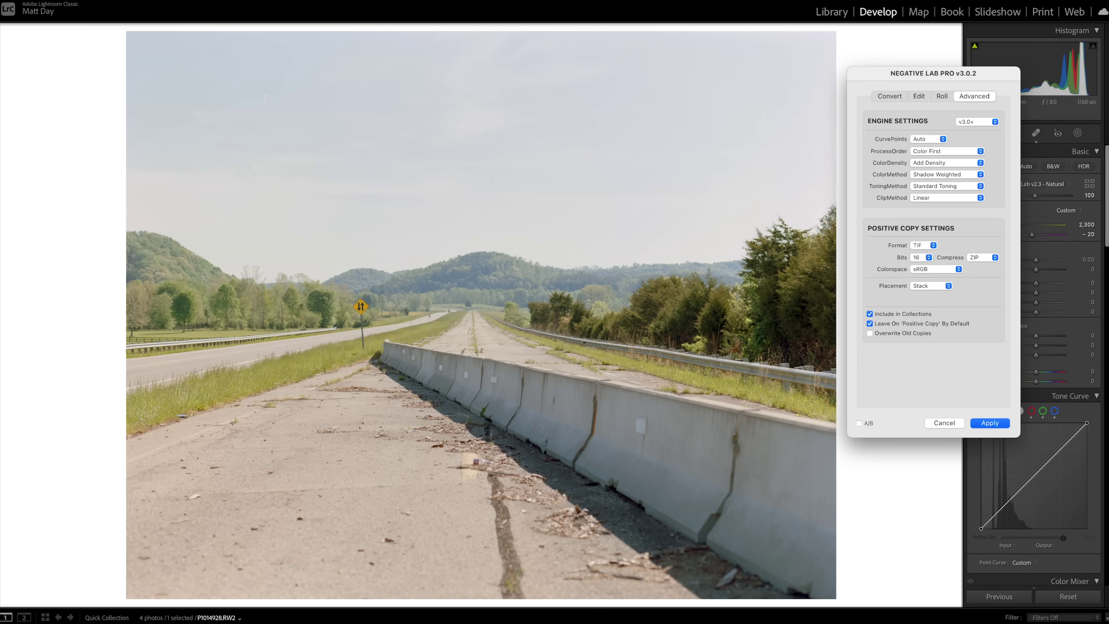
left_click(945, 198)
left_click(945, 187)
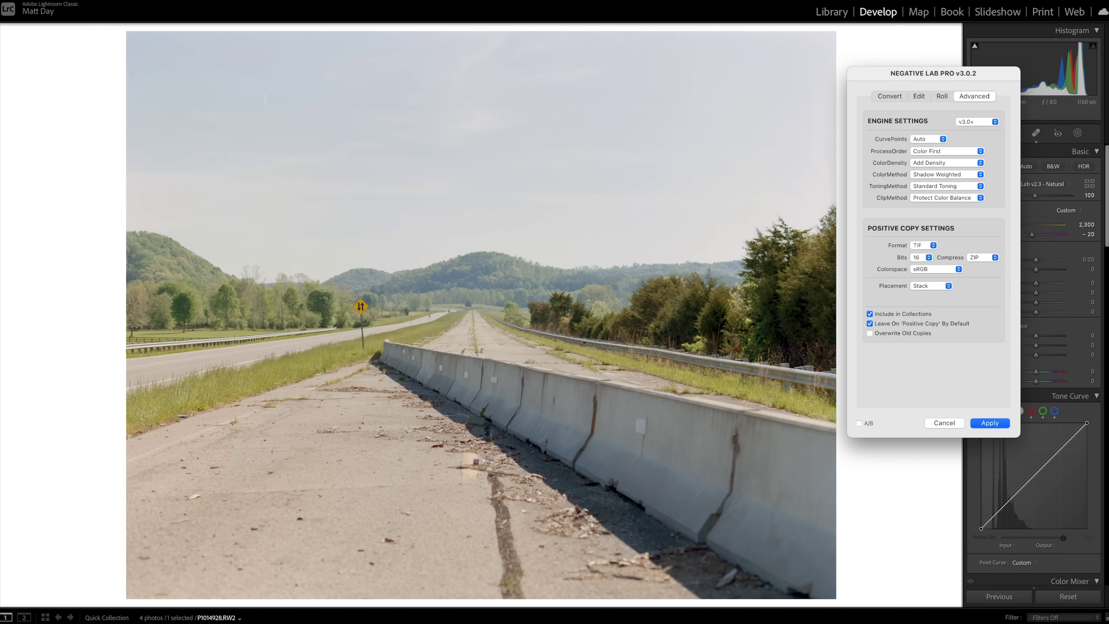
Step: Return to the conversion's edit settings and apply them, creating a positive TIF copy of the negative
left_click(919, 96)
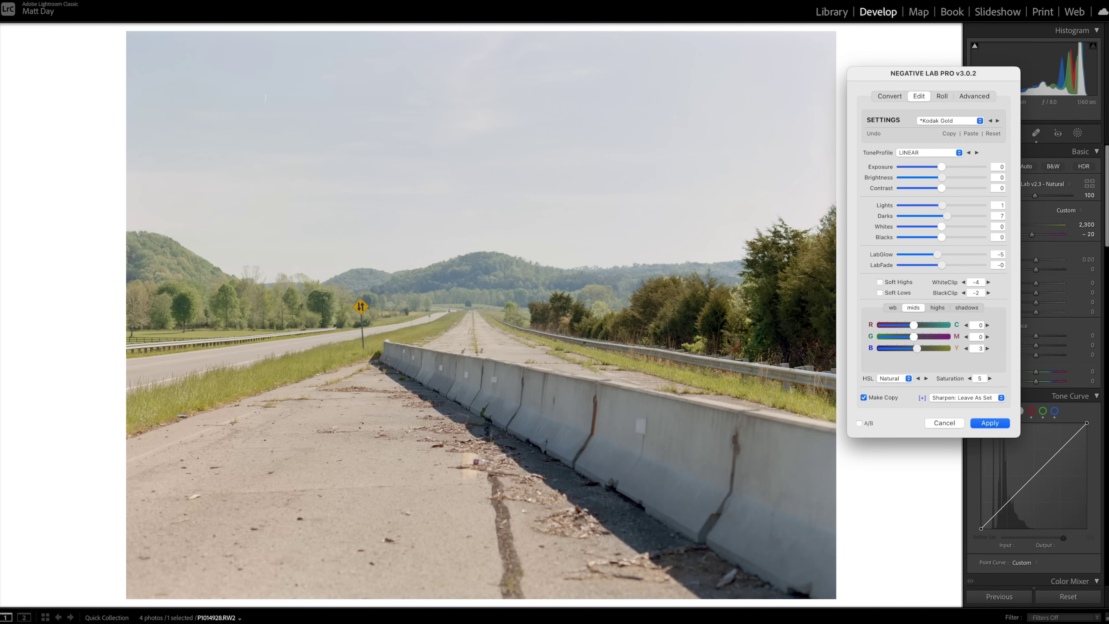
key("Return")
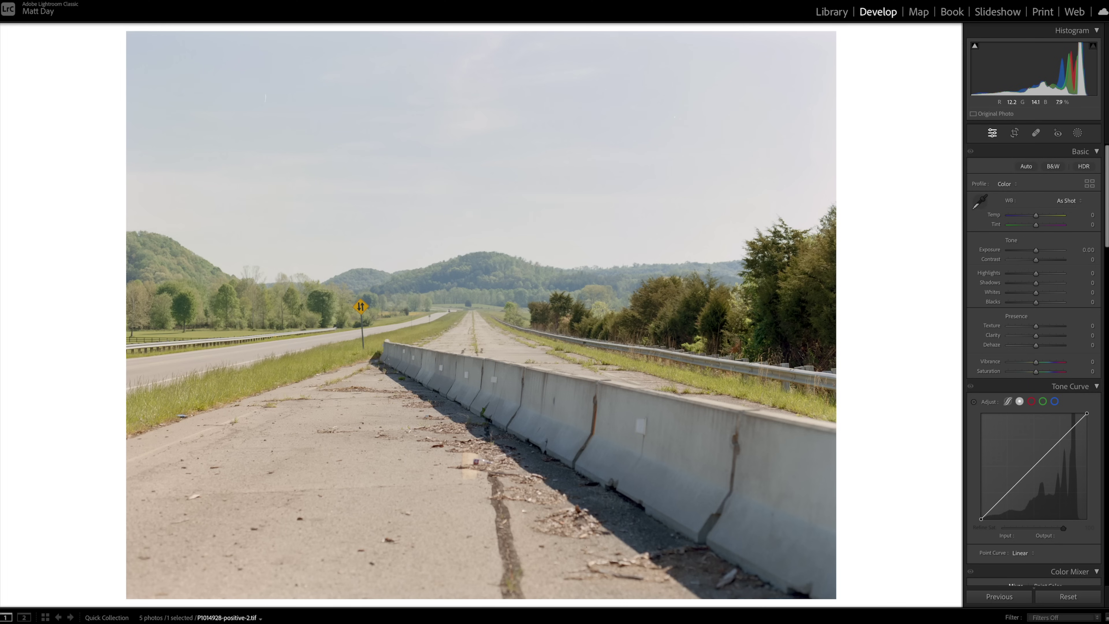
Step: Go back to the original P1014928.RW2 and view its crop frame without changing it
key("Left")
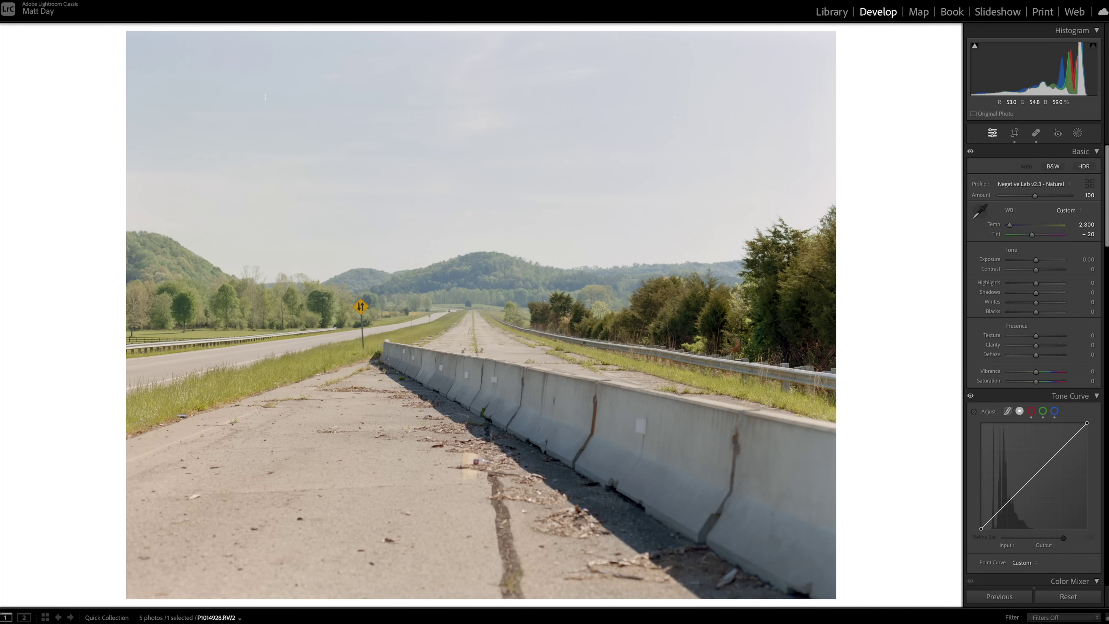
key("r")
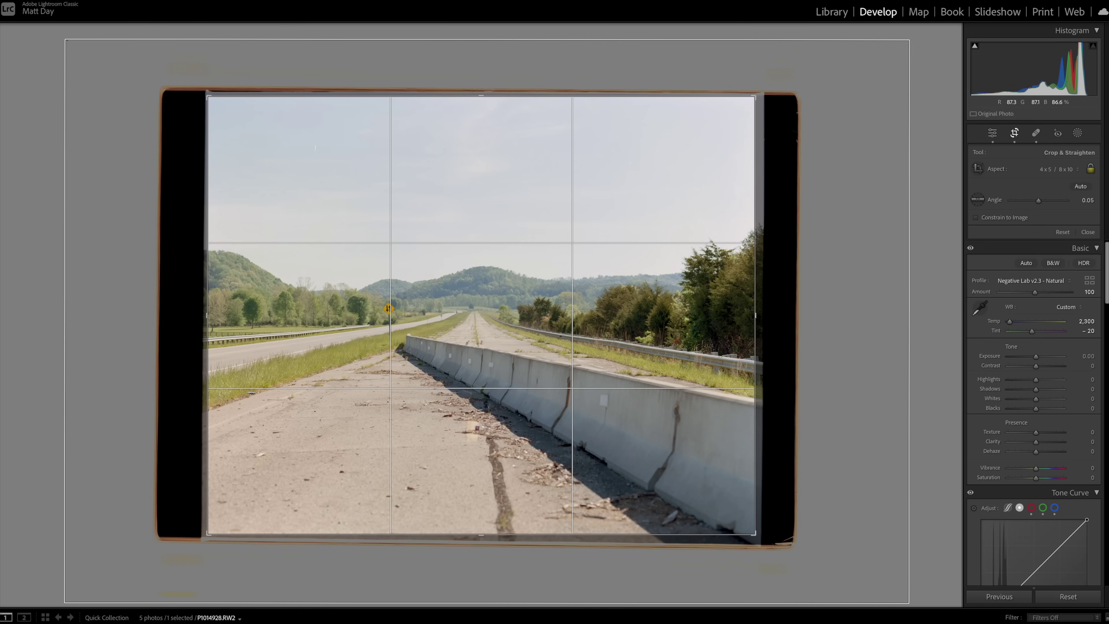
key("Return")
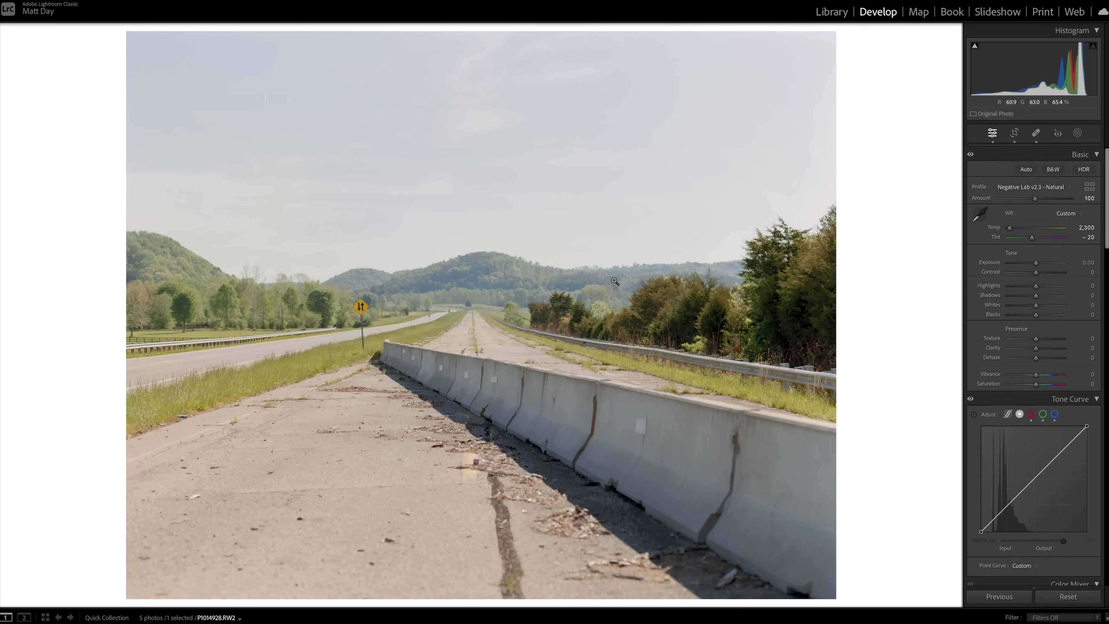
Step: Try raising the Exposure of the original raw negative to +0.50 and lowering it, and reset it to 0
key("period")
key("period")
key("period")
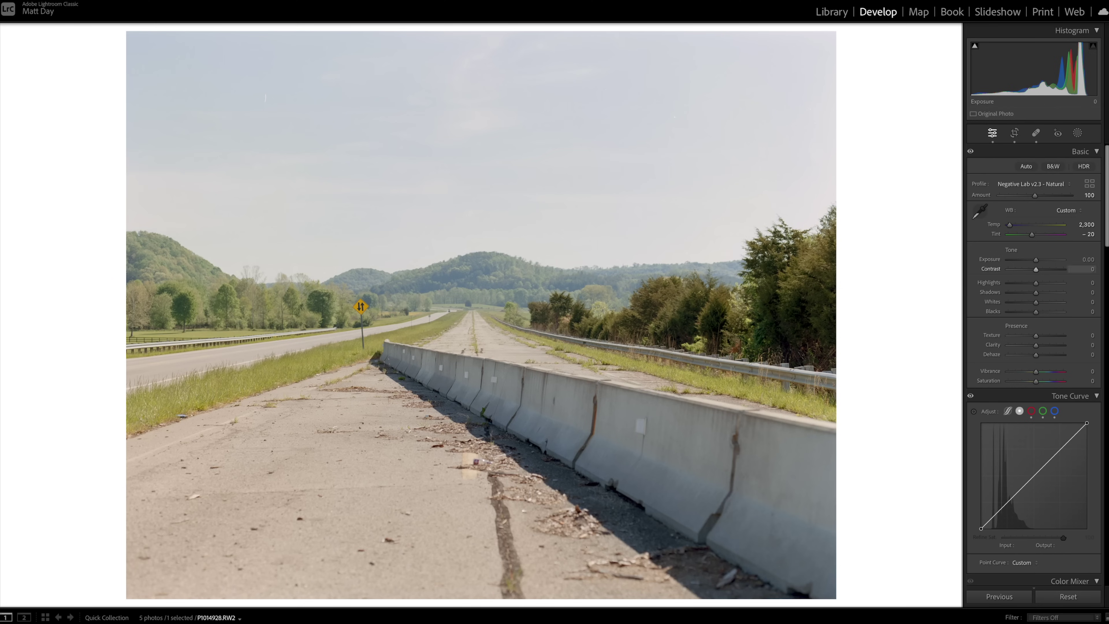
key("comma")
key("shift+equal")
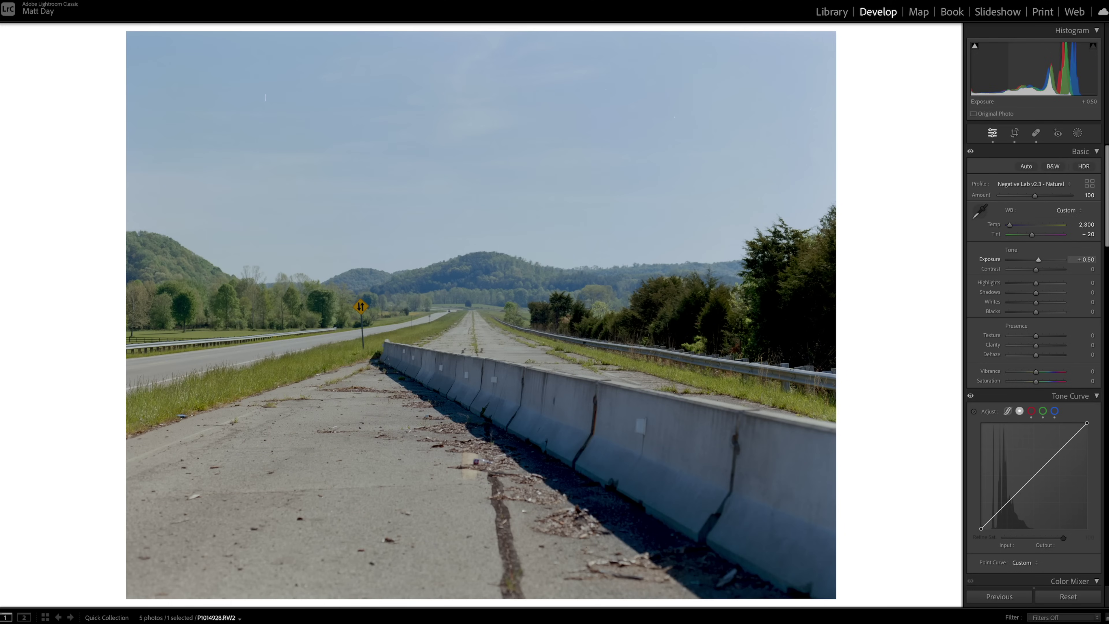
left_click_drag(1037, 259, 1030, 260)
double_click(1033, 261)
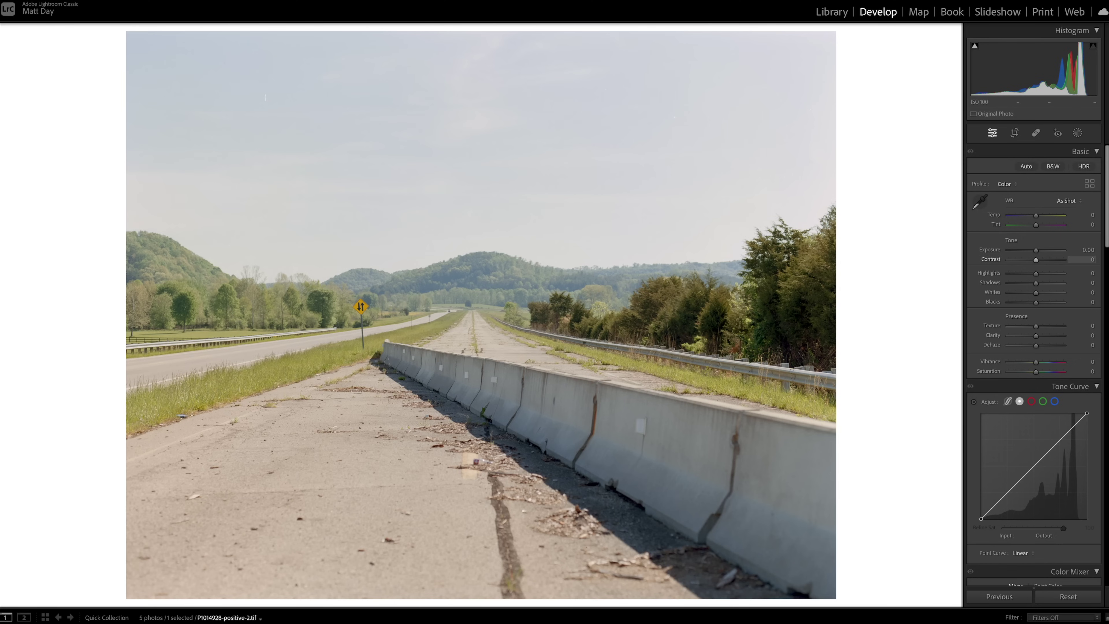
Step: Try small Exposure and Highlights adjustments on the positive TIF copy
left_click_drag(1036, 250, 1039, 250)
left_click_drag(1087, 272, 1082, 273)
scroll(1039, 259, "down", 8)
Step: Set the positive copy's Temp to +1 and Tint to +3, comparing the before and after views
left_click_drag(1036, 215, 1036, 215)
key("backslash")
key("backslash")
key("backslash")
key("backslash")
key("backslash")
key("backslash")
key("backslash")
key("backslash")
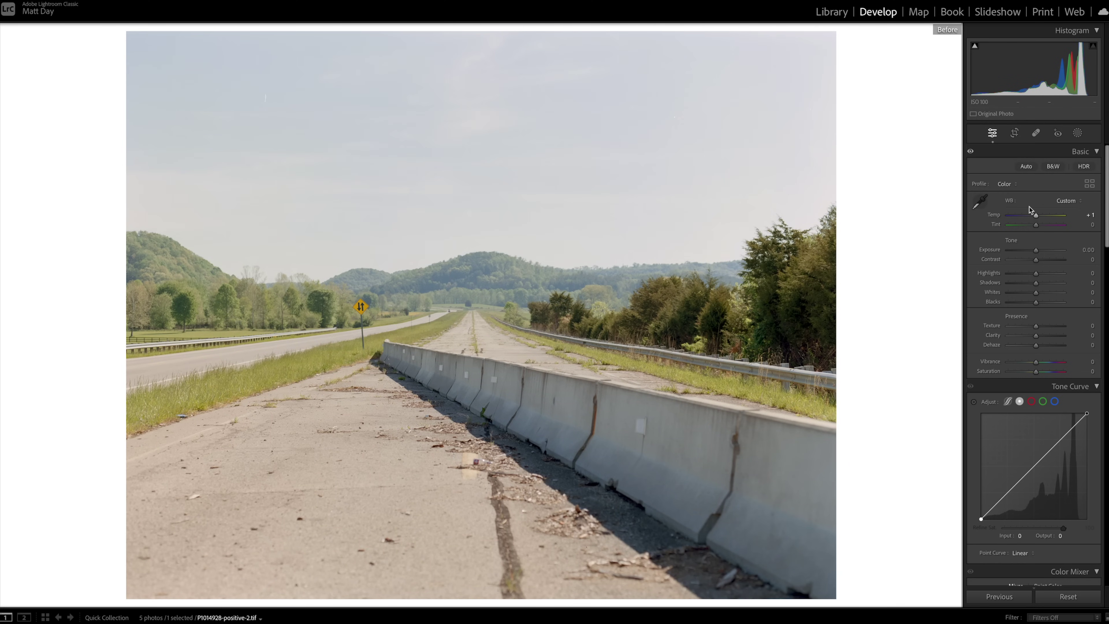
key("backslash")
key("backslash")
left_click_drag(1036, 225, 1037, 225)
left_click_drag(1036, 225, 1037, 226)
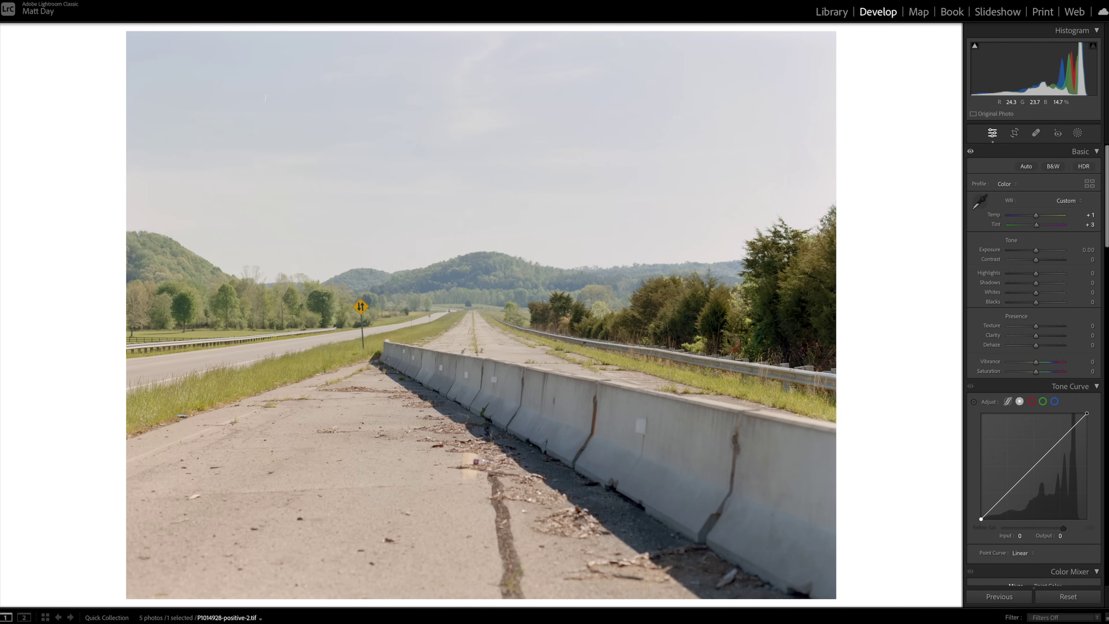
Step: Go to the portrait negative P1015022.RW2 and neutralize its white balance by sampling the unexposed film border above the image
left_click(612, 334)
key("Right")
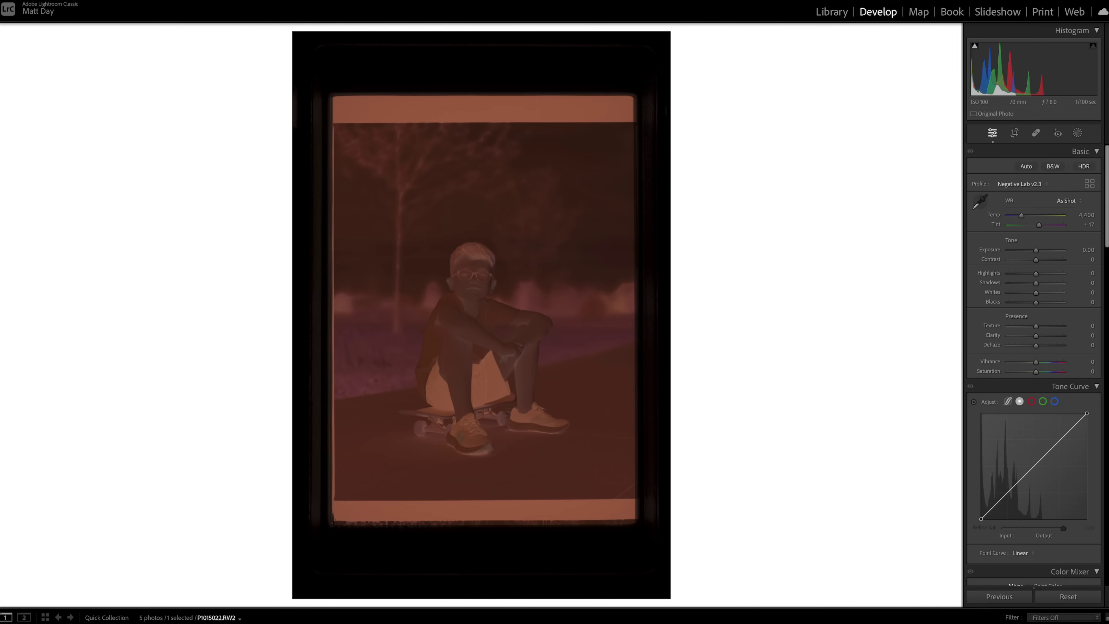
key("w")
left_click(611, 114)
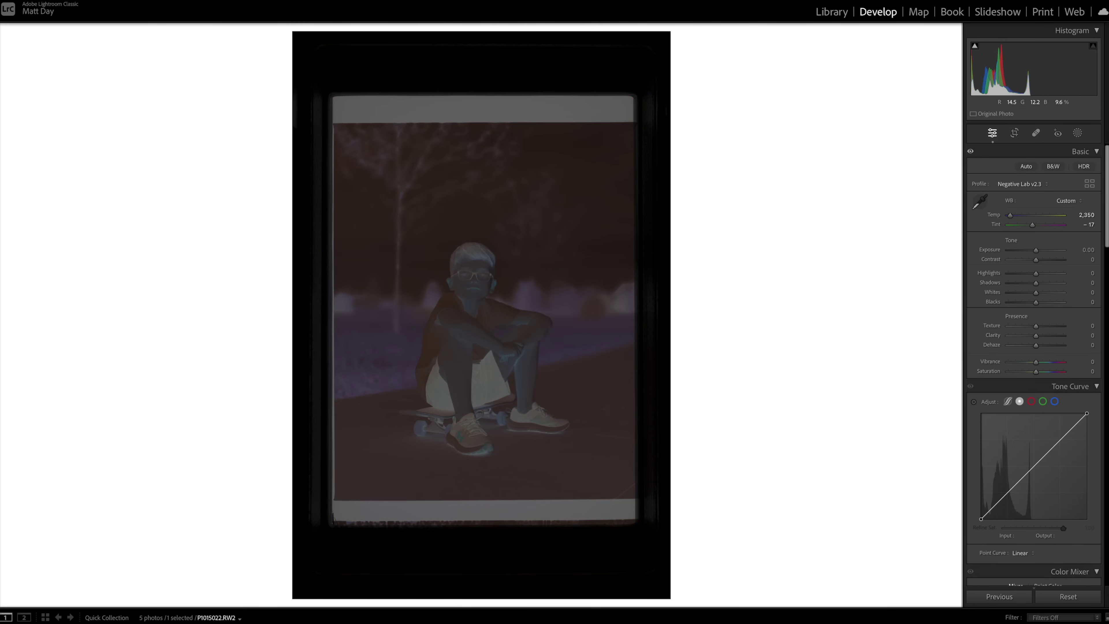
Step: Crop the portrait negative to the 4 x 5 / 8 x 10 aspect ratio, excluding the film borders
key("r")
left_click(1064, 169)
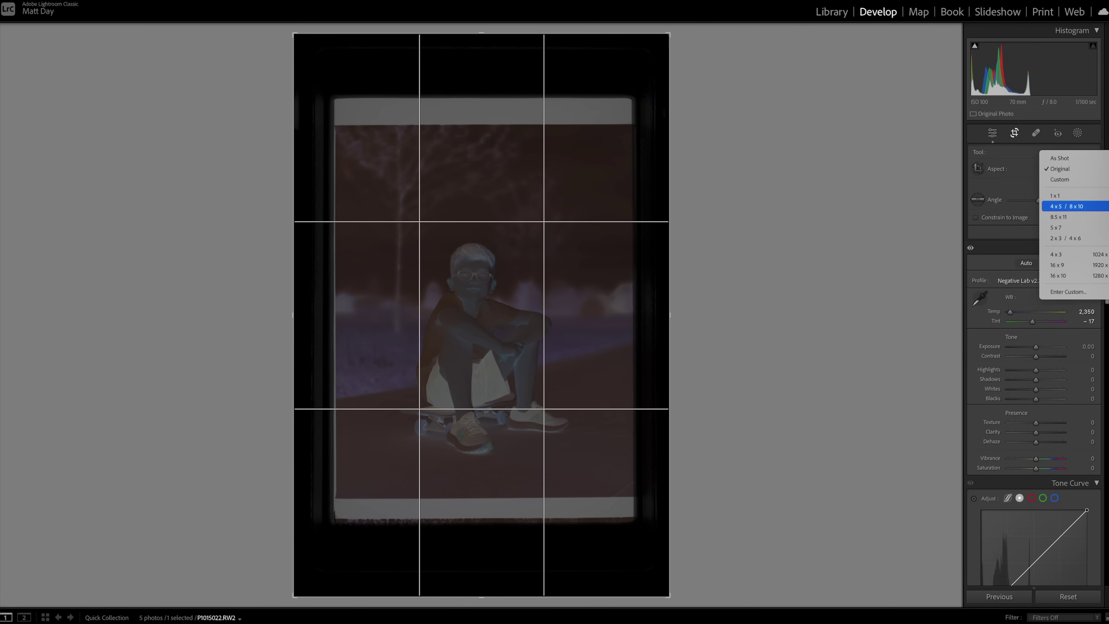
left_click(1065, 206)
left_click_drag(669, 80, 635, 124)
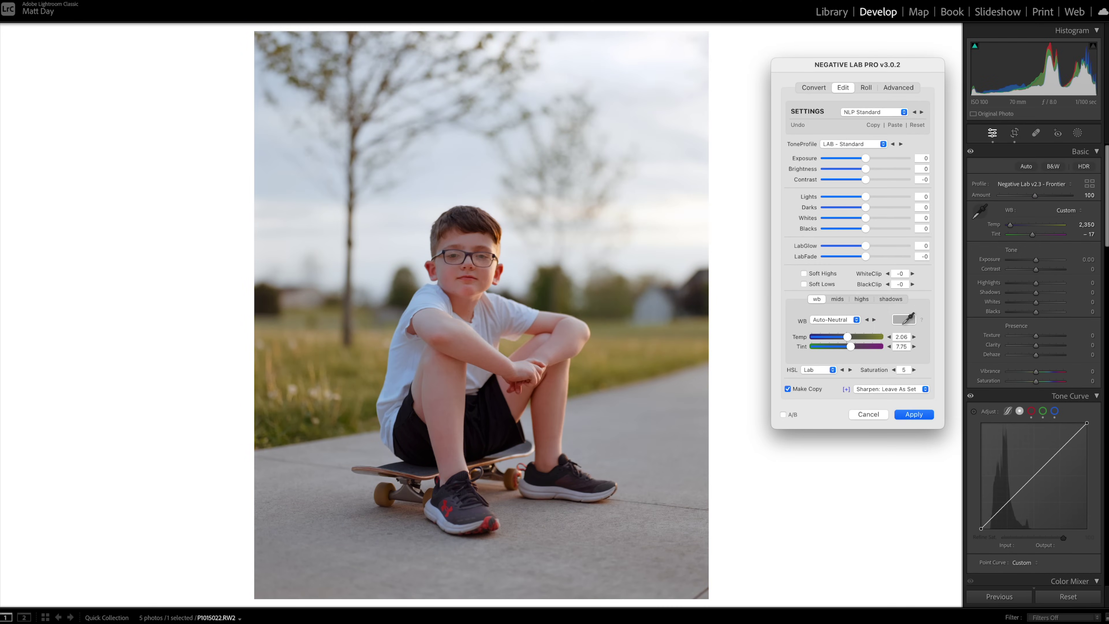
Step: Step through the white balance presets of the converted portrait, including Auto AVG, and settle on Auto-Mix
left_click(874, 113)
left_click(874, 112)
left_click(874, 319)
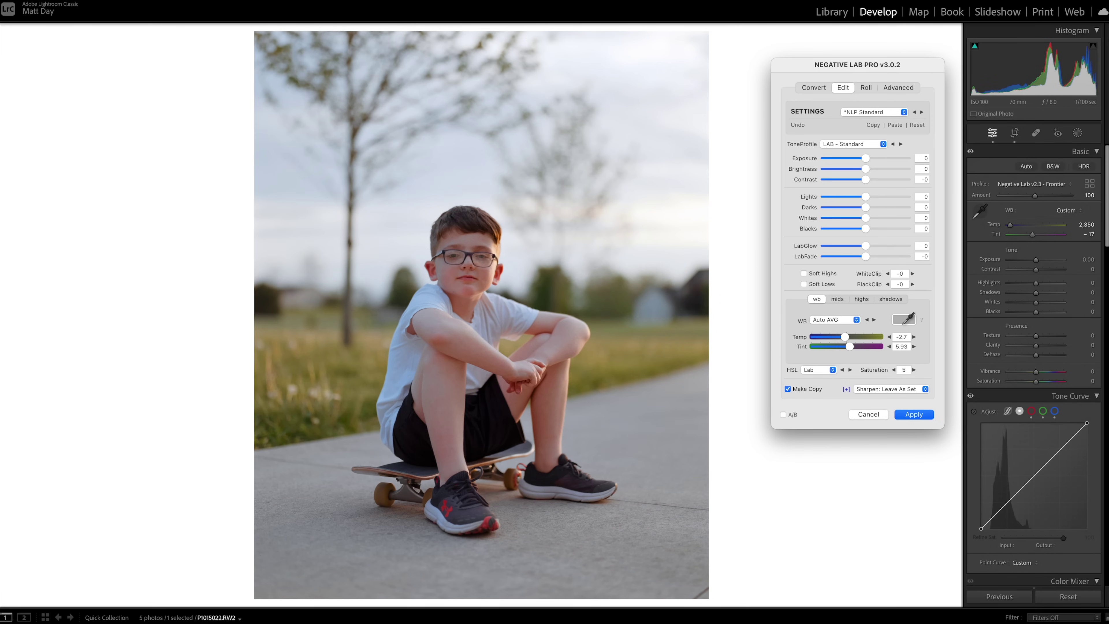
left_click(874, 320)
left_click(874, 319)
Step: Apply the Kodak Gold preset to the portrait conversion and slightly adjust its Brightness
left_click(873, 111)
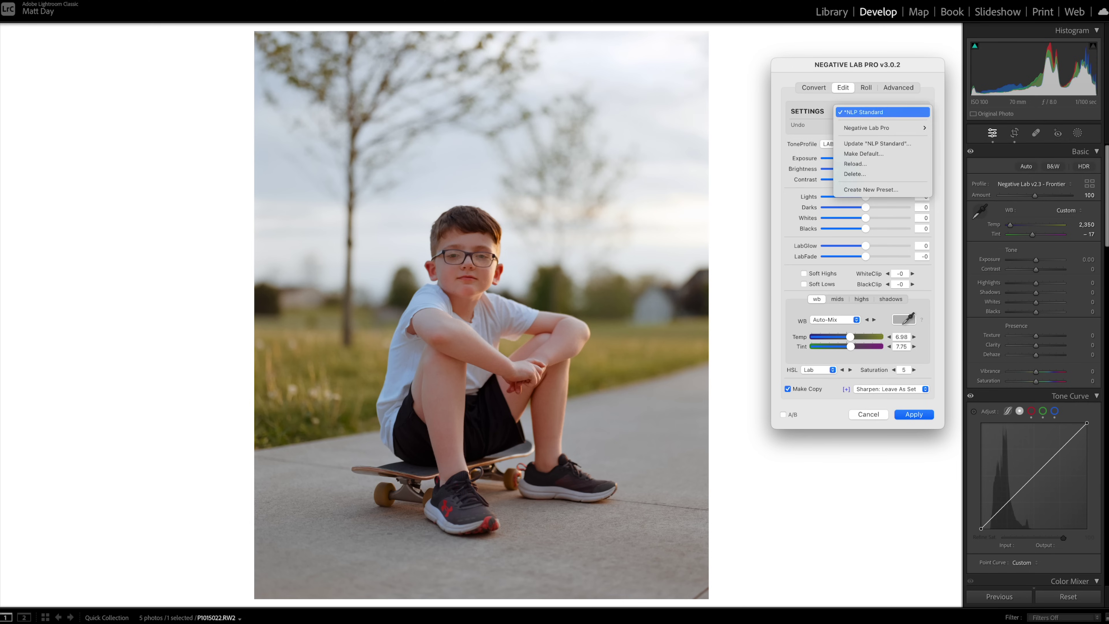
mouse_move(882, 128)
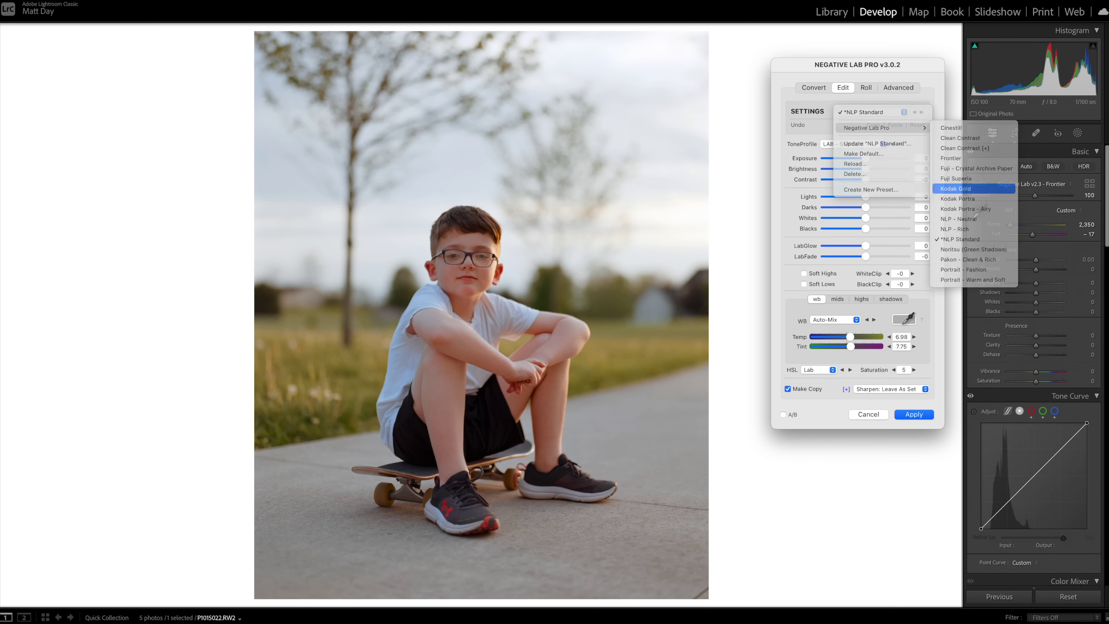
left_click(955, 188)
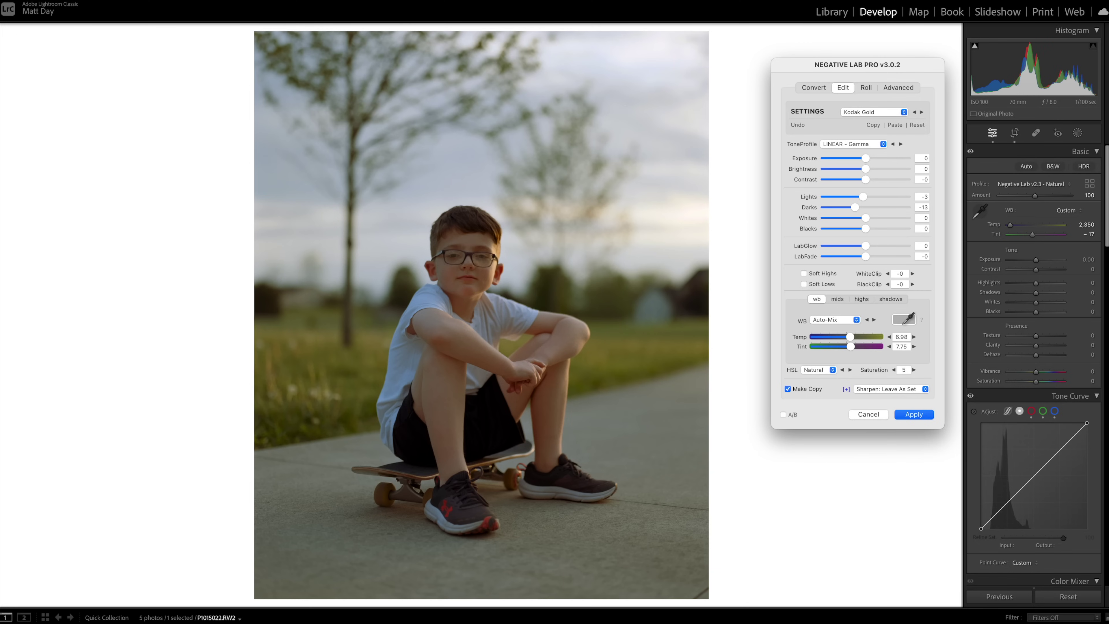
mouse_move(865, 169)
left_mouse_down()
mouse_move(890, 169)
mouse_move(866, 168)
left_mouse_up()
Step: Apply the Frontier preset to the portrait conversion and adjust its white balance to Temp 6 and Tint 10
left_click(873, 112)
mouse_move(880, 128)
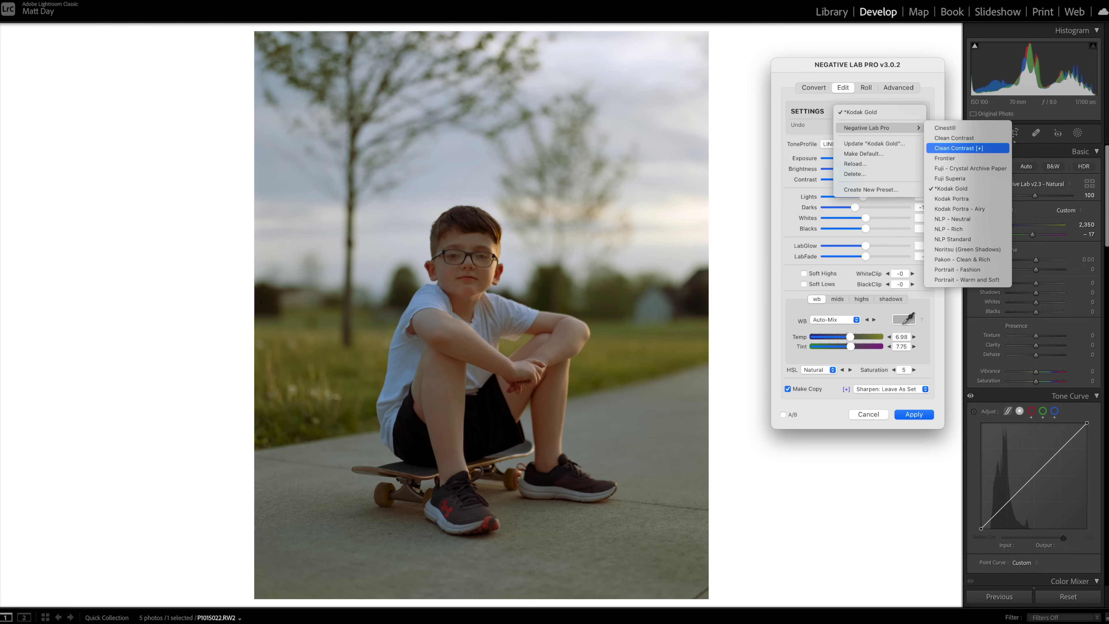
left_click(944, 159)
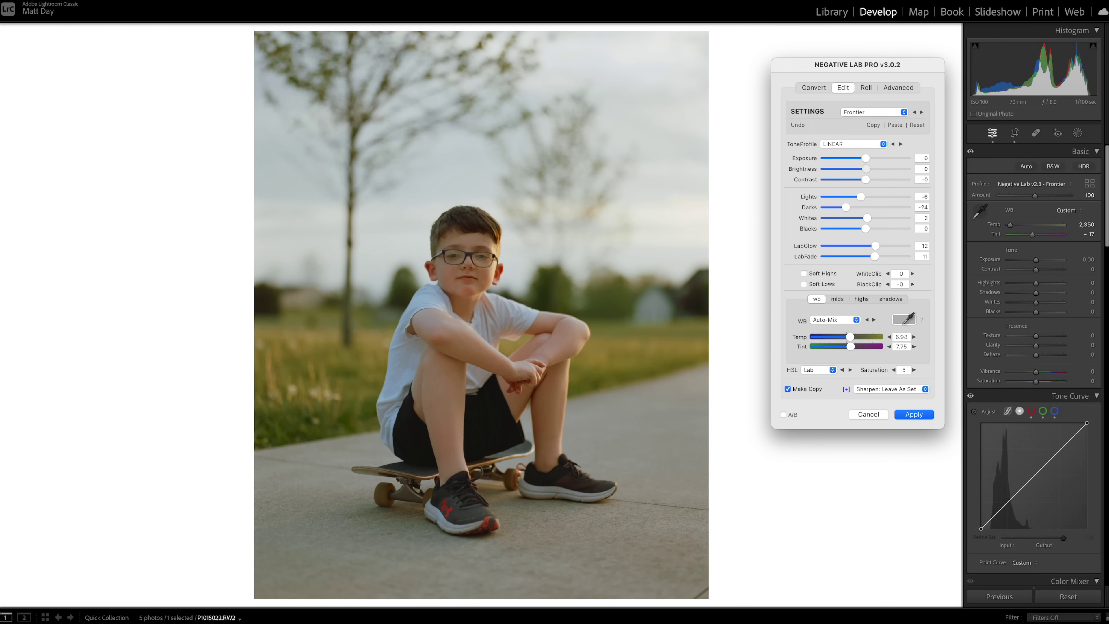
left_click(873, 319)
left_click(867, 319)
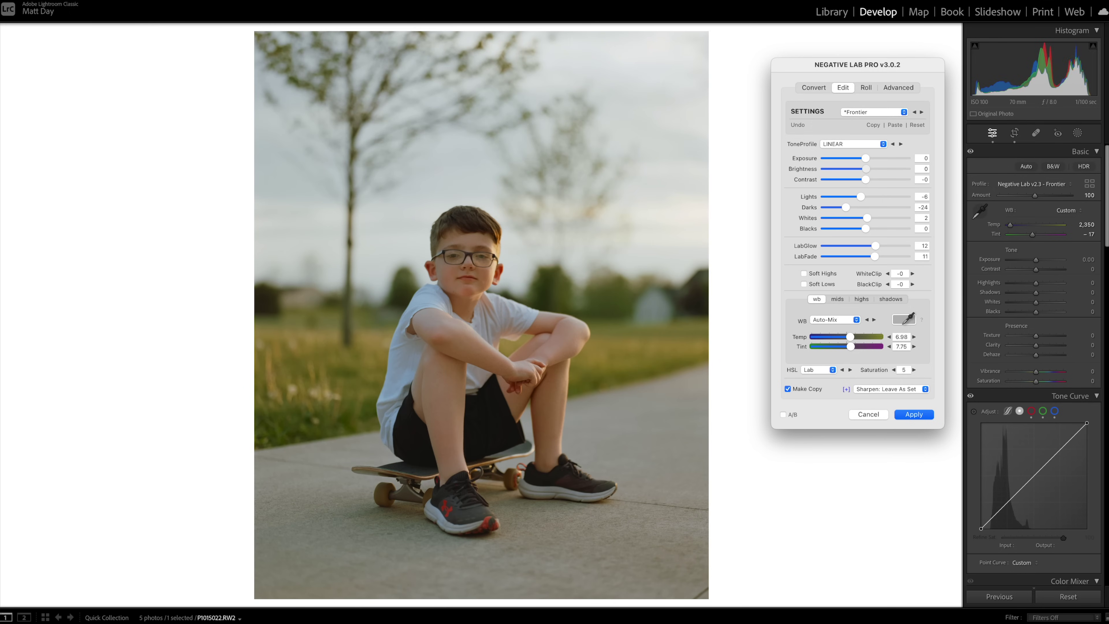
left_click_drag(850, 346, 851, 346)
left_click(850, 336)
left_click_drag(849, 336, 849, 336)
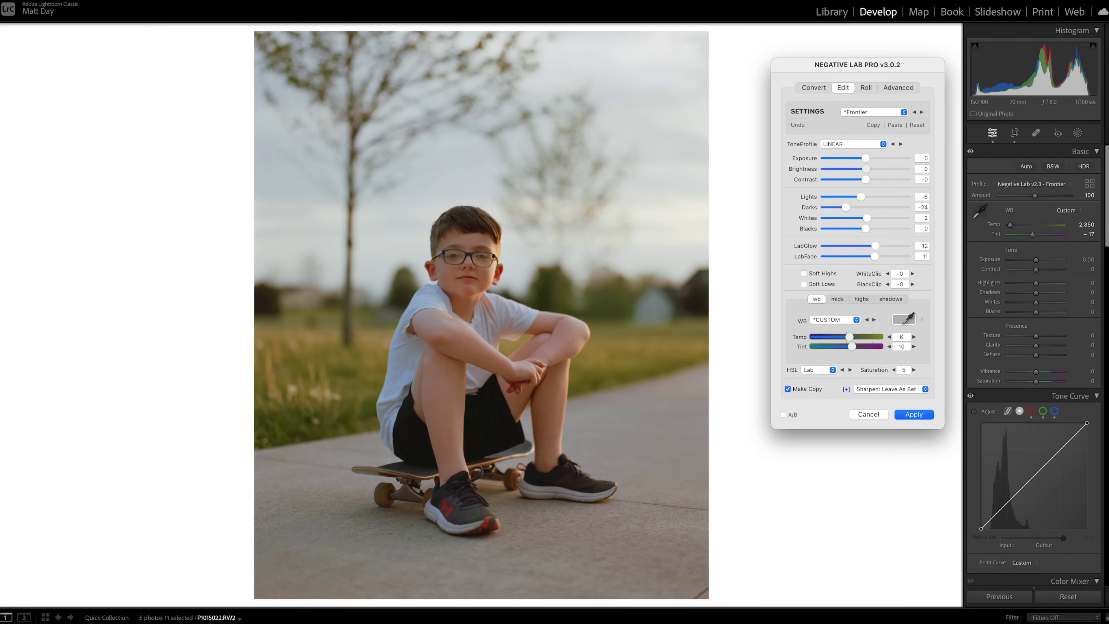
Step: Refine the portrait's tones by raising Darks, setting WhiteClip to -3, and lowering LabGlow to 10 and LabFade to 3
left_click_drag(845, 207, 853, 207)
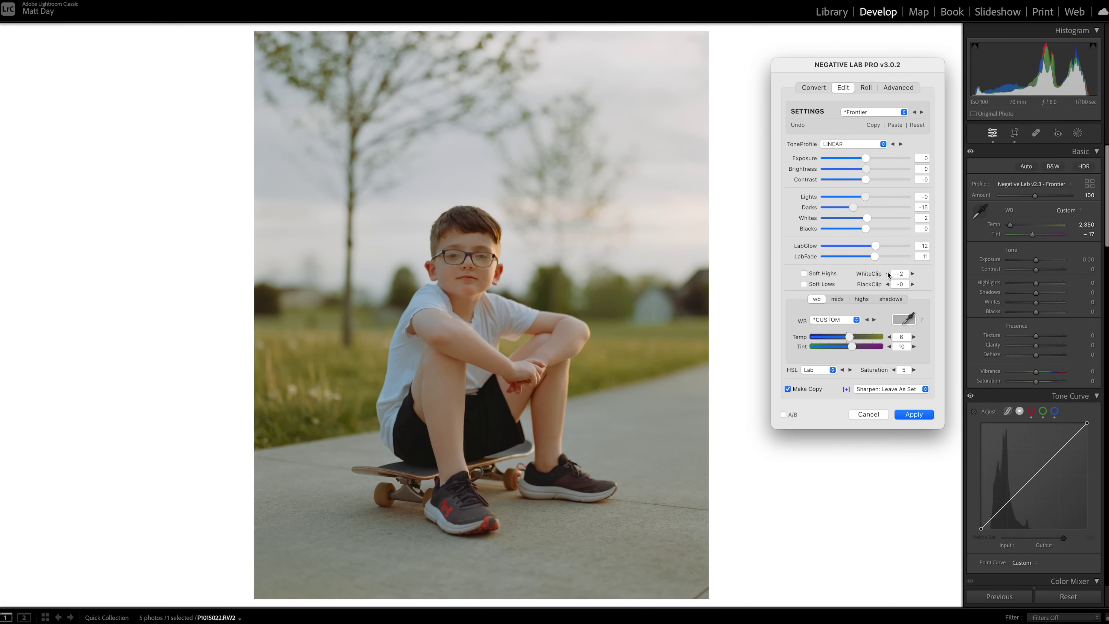
left_click(888, 274)
left_click_drag(875, 246, 868, 256)
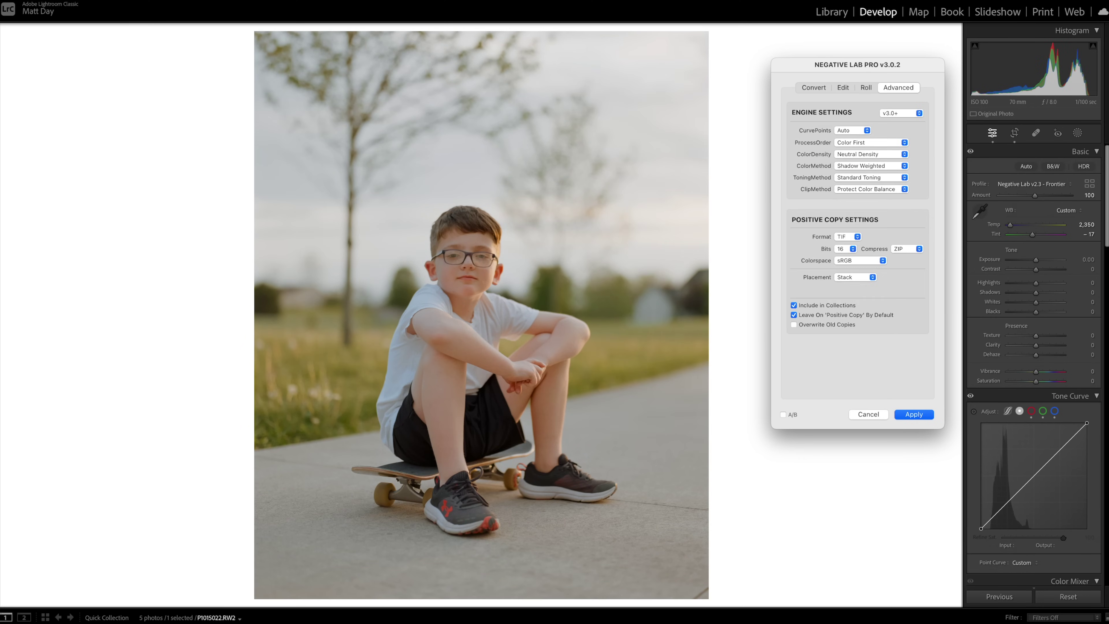
Step: Try the Highlight Weighted color method, settle on Midtone Weighted, and apply the conversion to create the positive copy
left_click(871, 166)
left_click(864, 156)
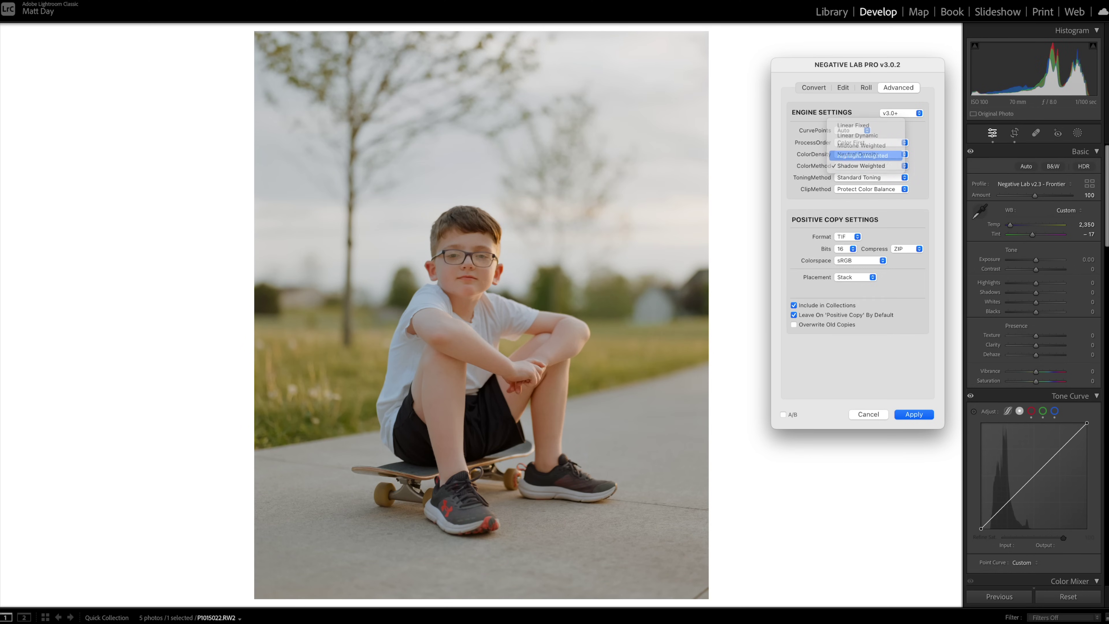
left_click(892, 168)
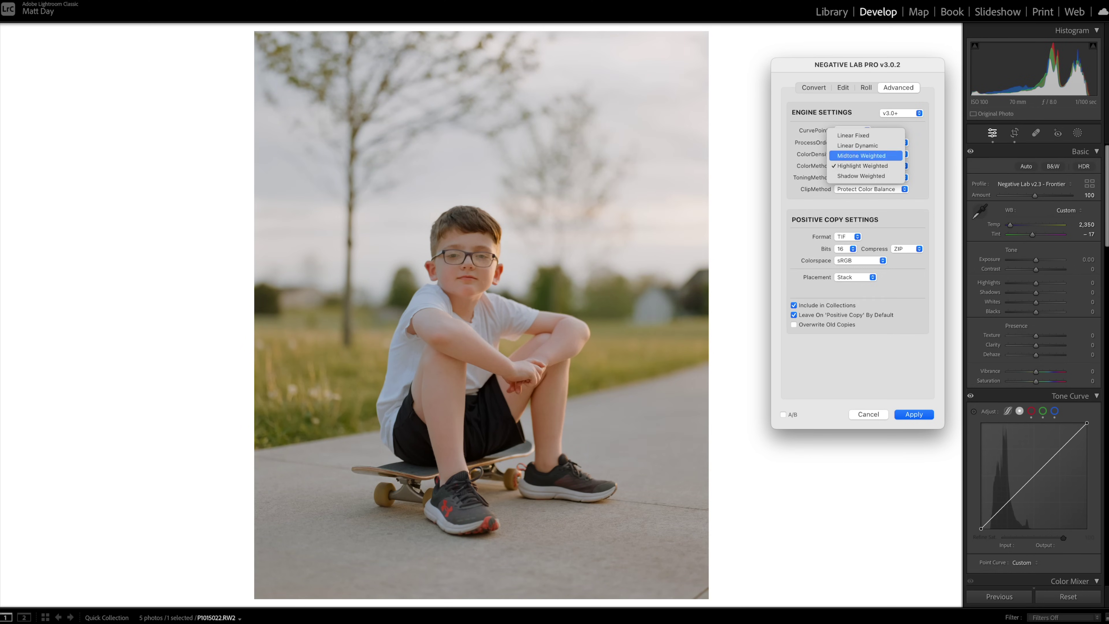
left_click(862, 156)
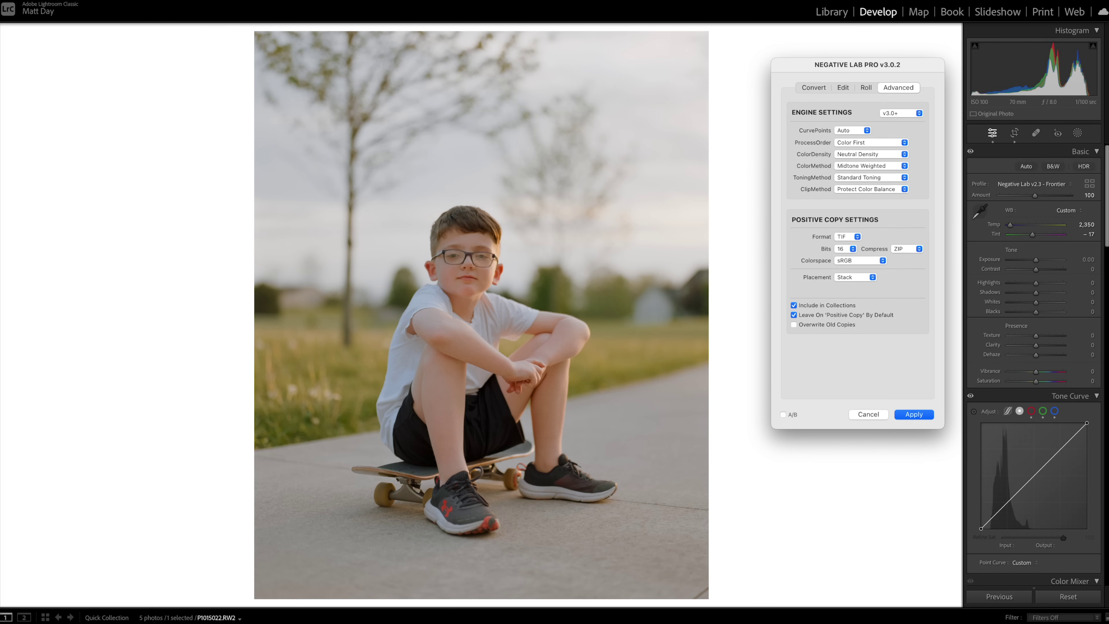
left_click(842, 87)
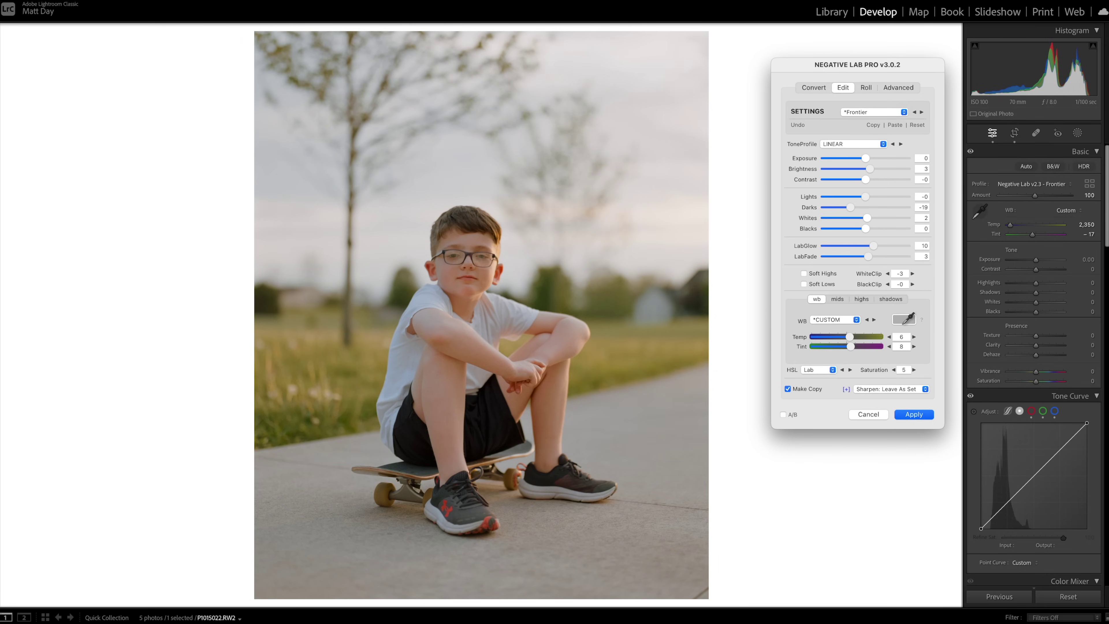
key("Return")
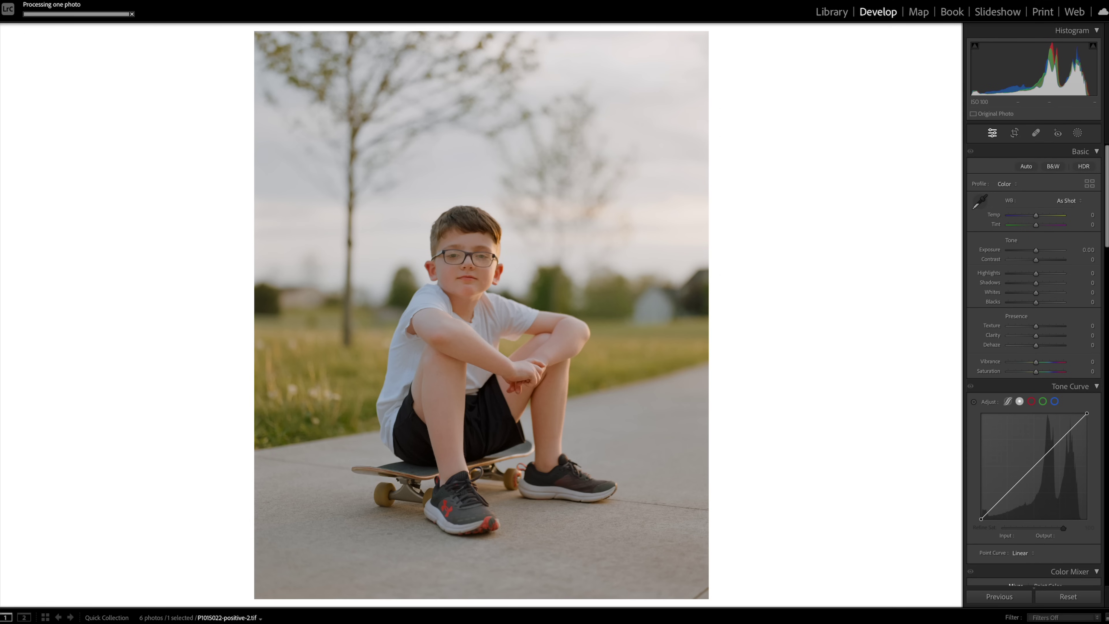
Step: Fine-tune the positive copy by setting Highlights to +3, Temp to -2 and Tint to -1
left_click_drag(1035, 273, 1037, 273)
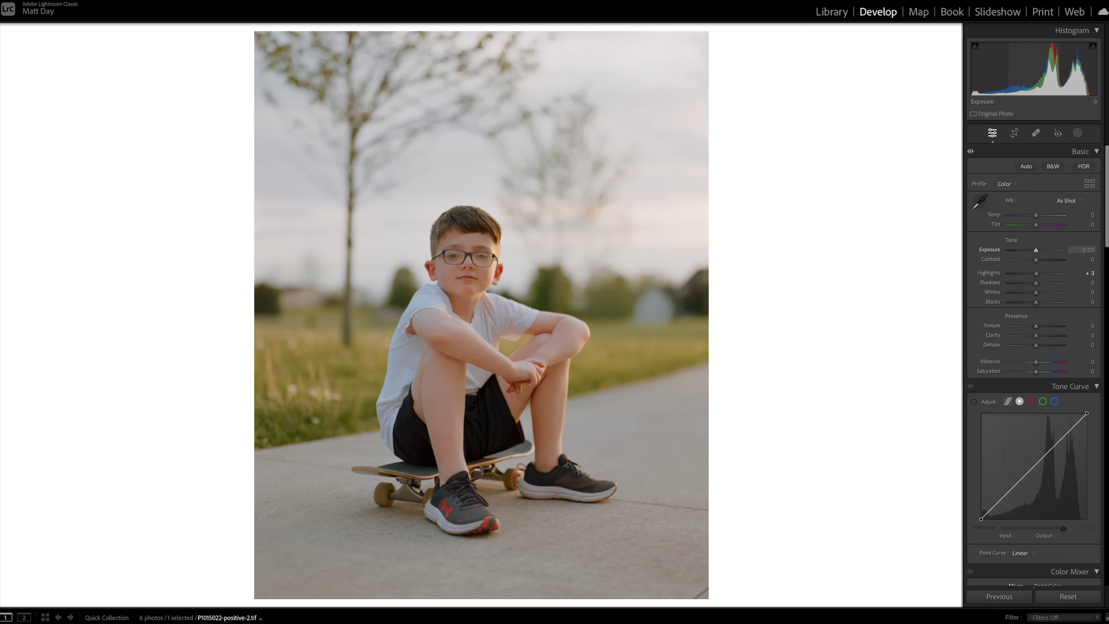
scroll(1035, 215, "down", 1)
scroll(1035, 215, "down", 2)
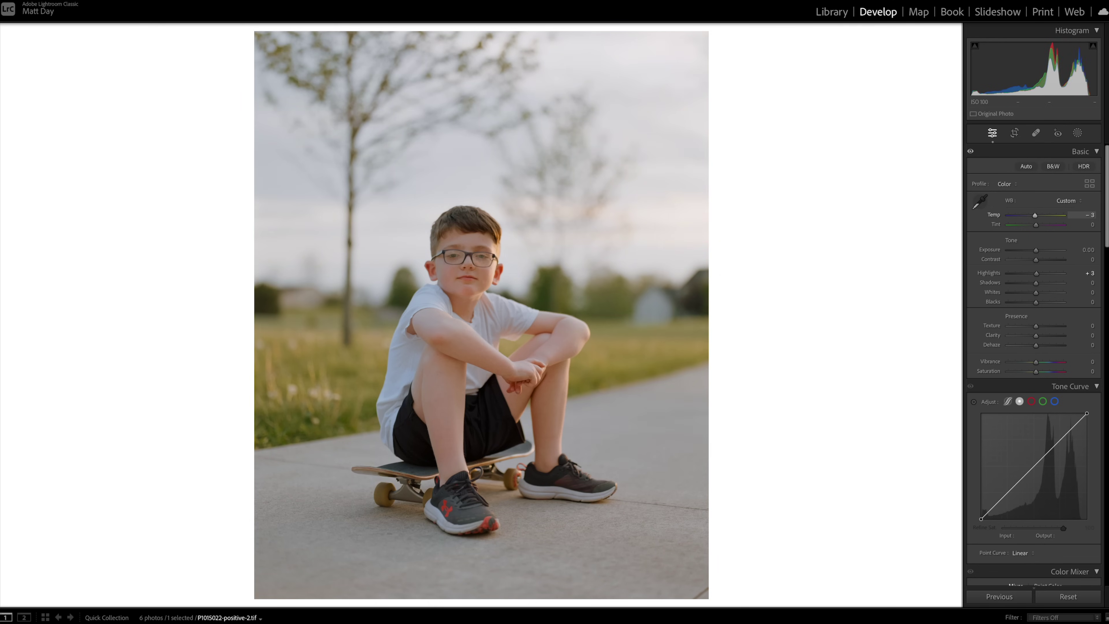
scroll(1035, 215, "down", 1)
scroll(1035, 215, "up", 1)
scroll(1035, 226, "down", 2)
scroll(1035, 225, "up", 1)
Step: Compare the positive copy with its unedited version and slightly lower its Shadows
key("backslash")
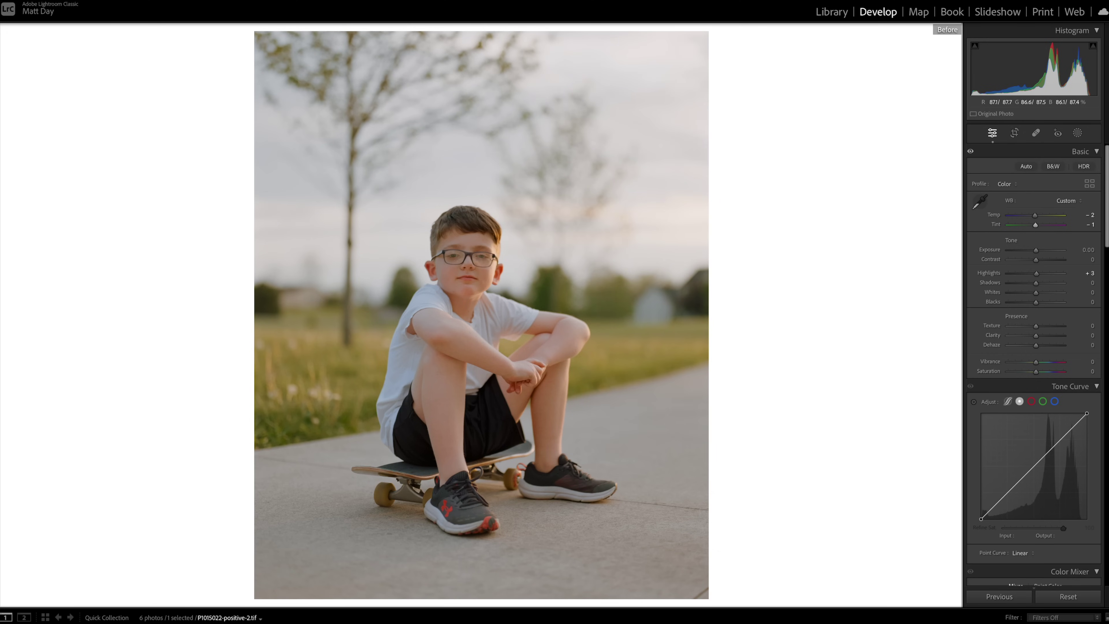
key("backslash")
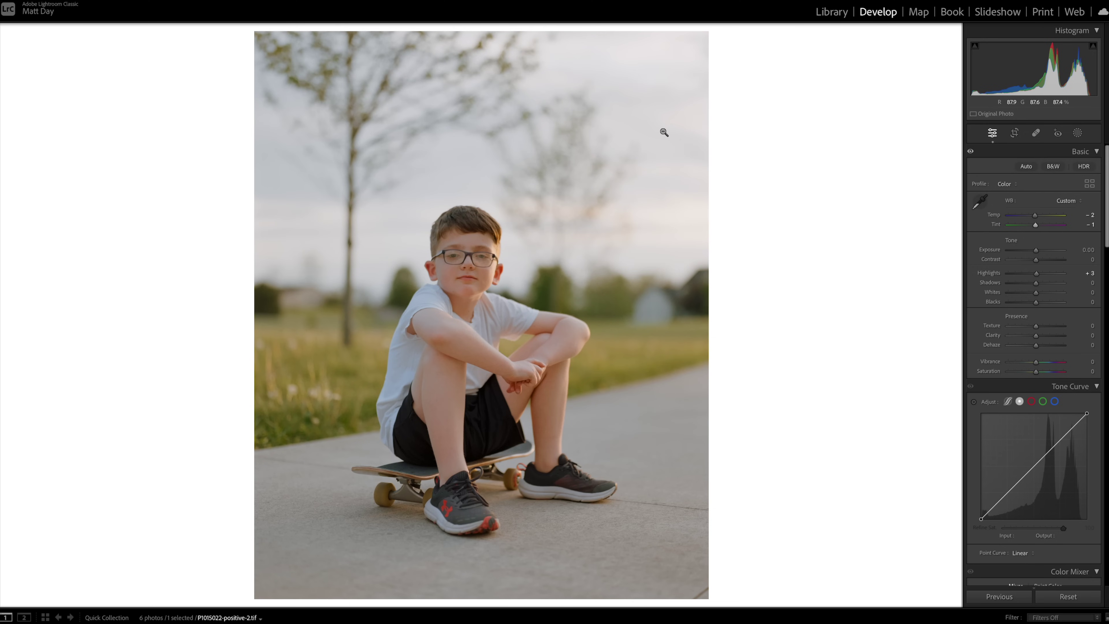
key("backslash")
key("backslash")
left_click_drag(1035, 283, 1028, 283)
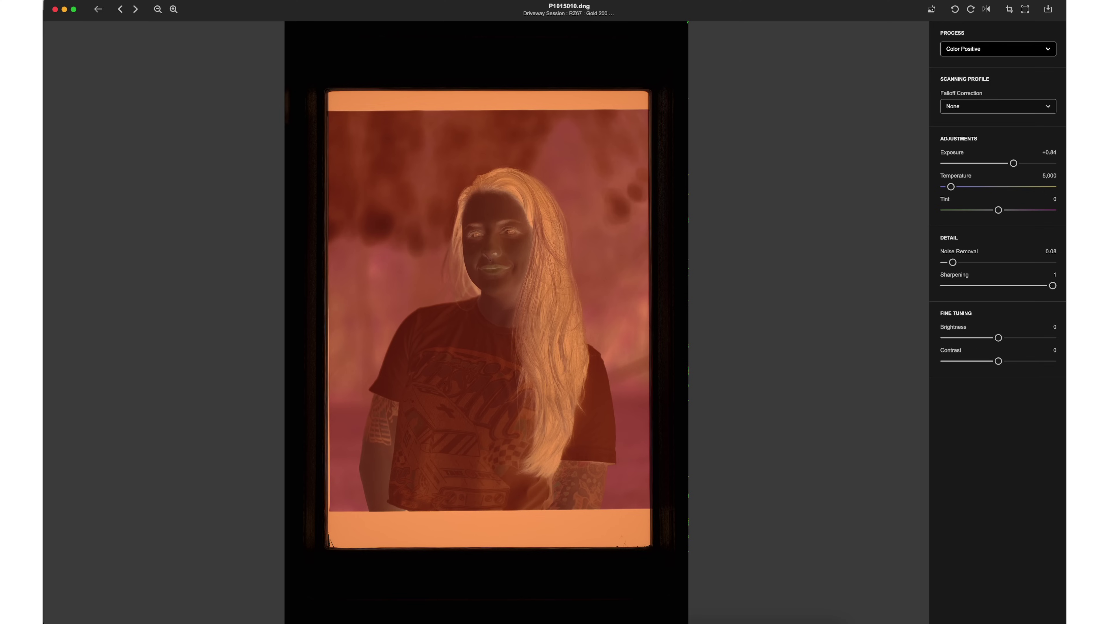
Step: In FilmLab, review the available processes for P1015010.dng and set its process to Color Negative
left_click(998, 49)
key("Down")
key("Down")
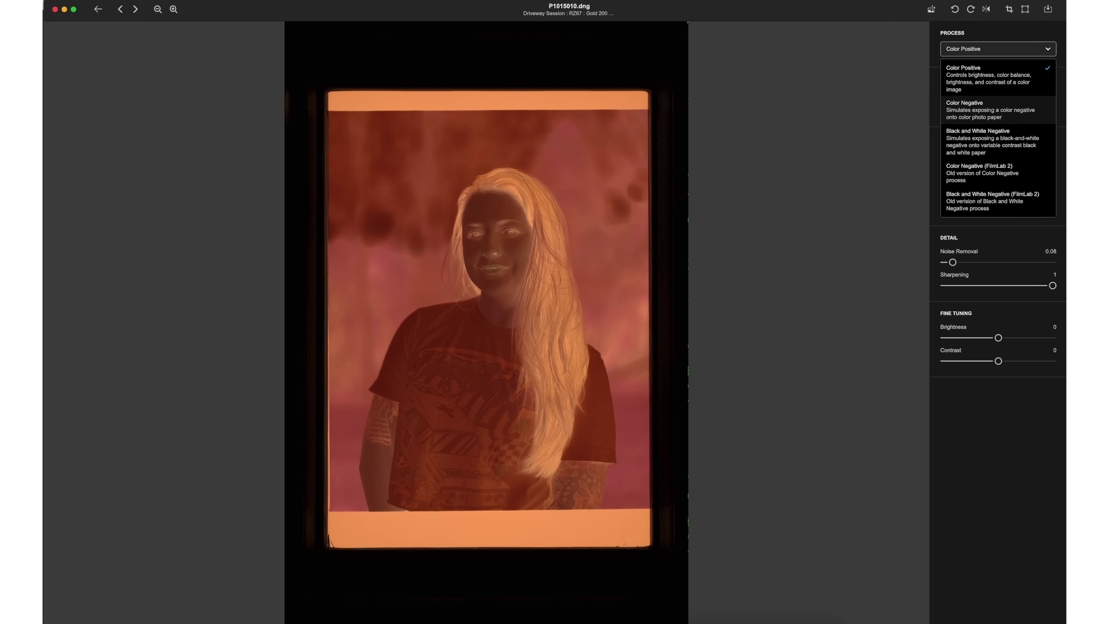
key("Down")
key("Down")
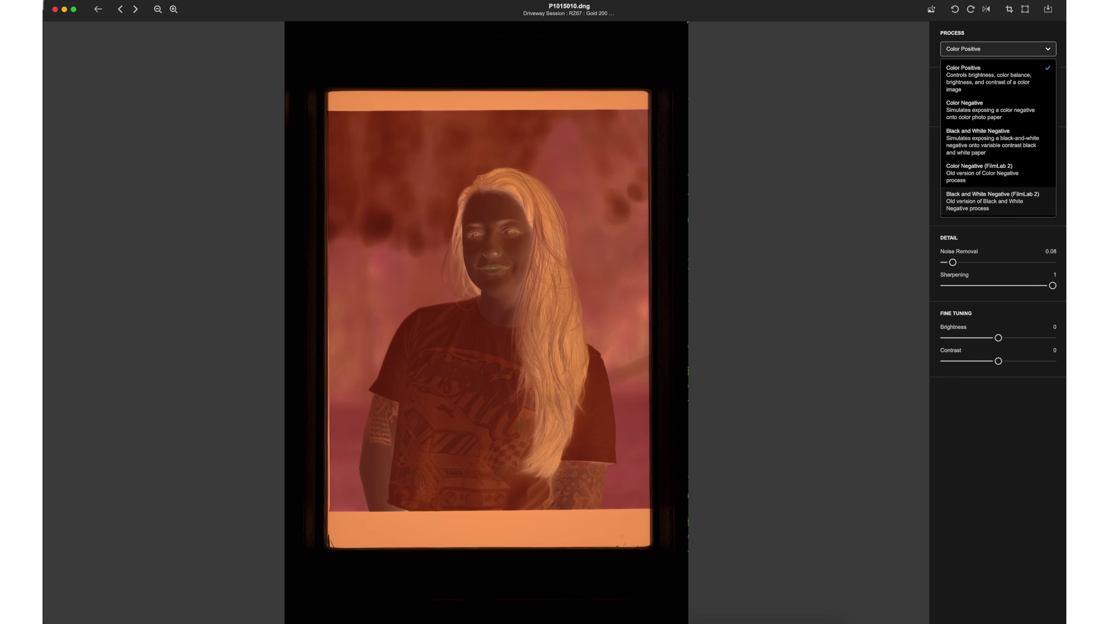
key("Up")
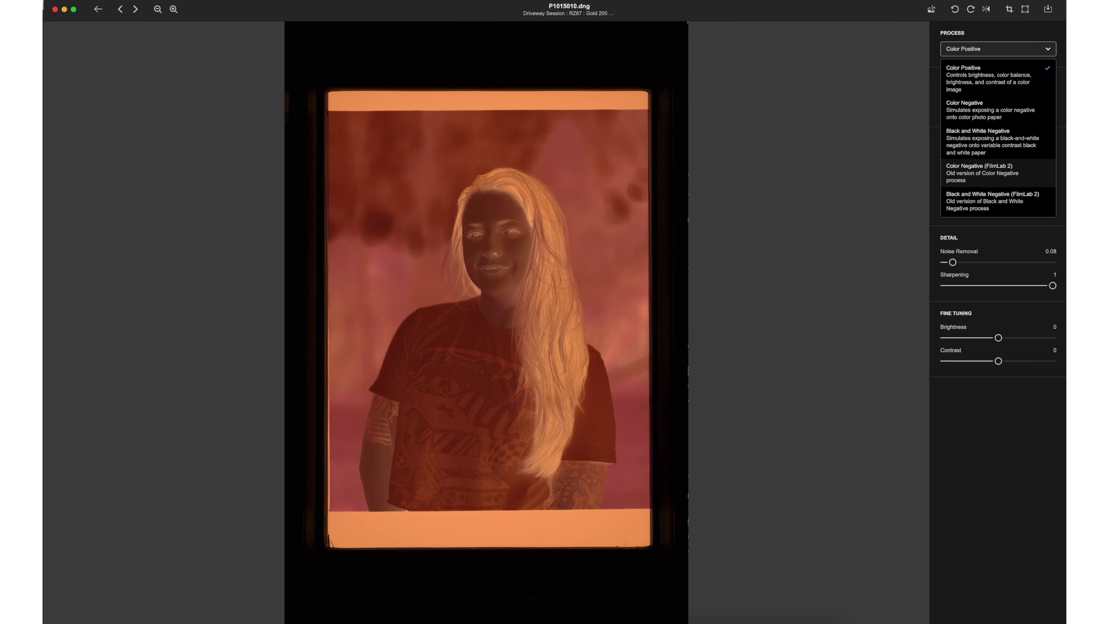
key("Down")
key("Up")
key("Up")
key("Up")
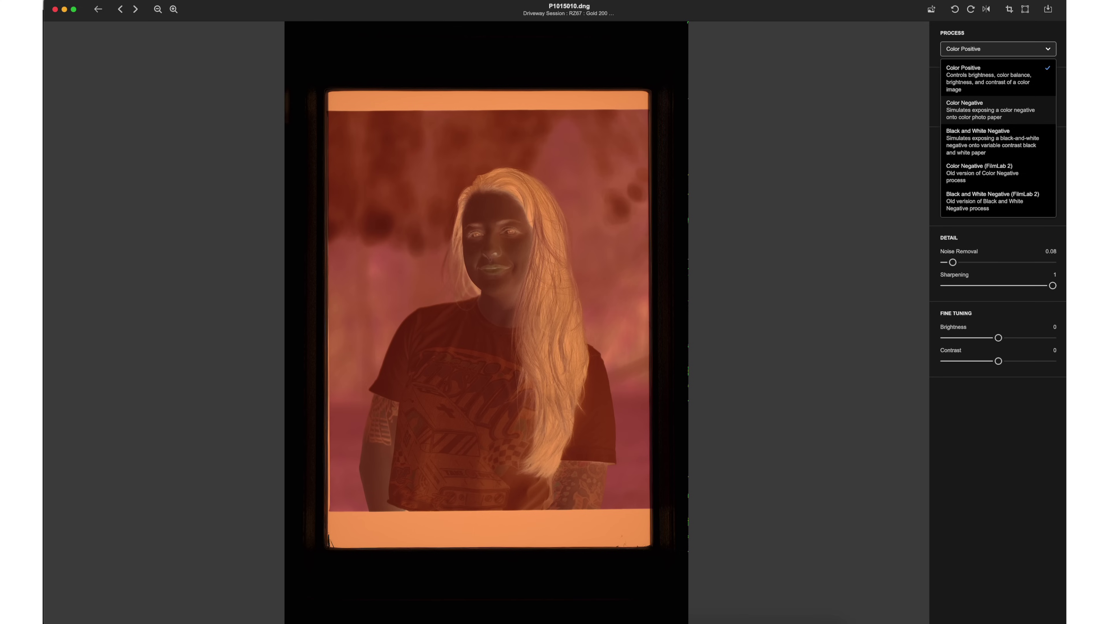
key("Return")
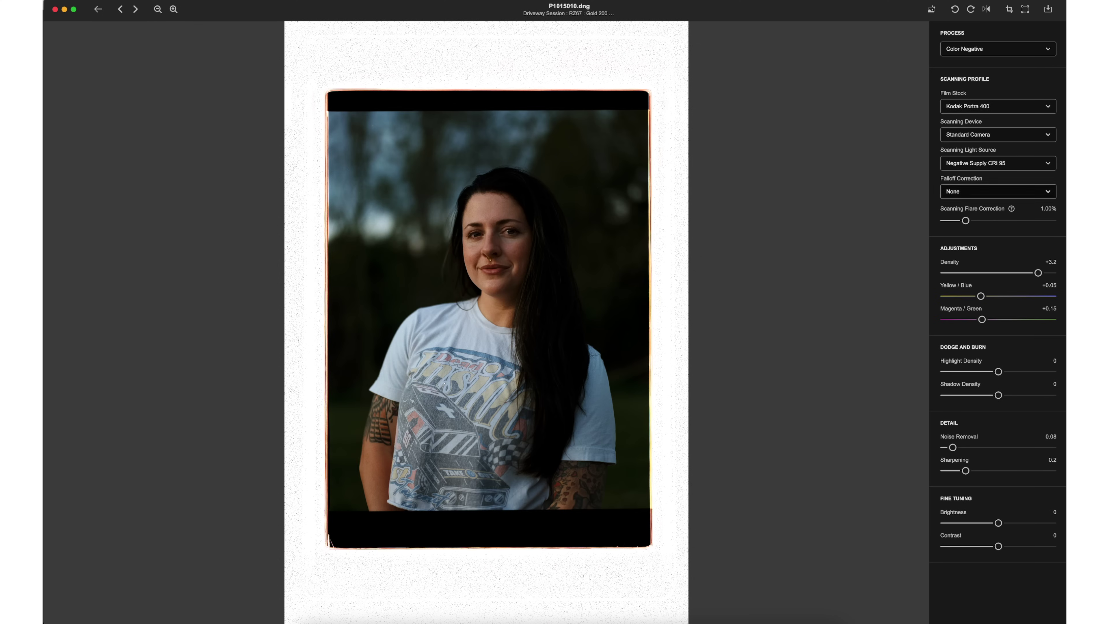
Step: Crop the woman's portrait tightly to the image area, excluding the film borders and the scan background
left_click(1009, 9)
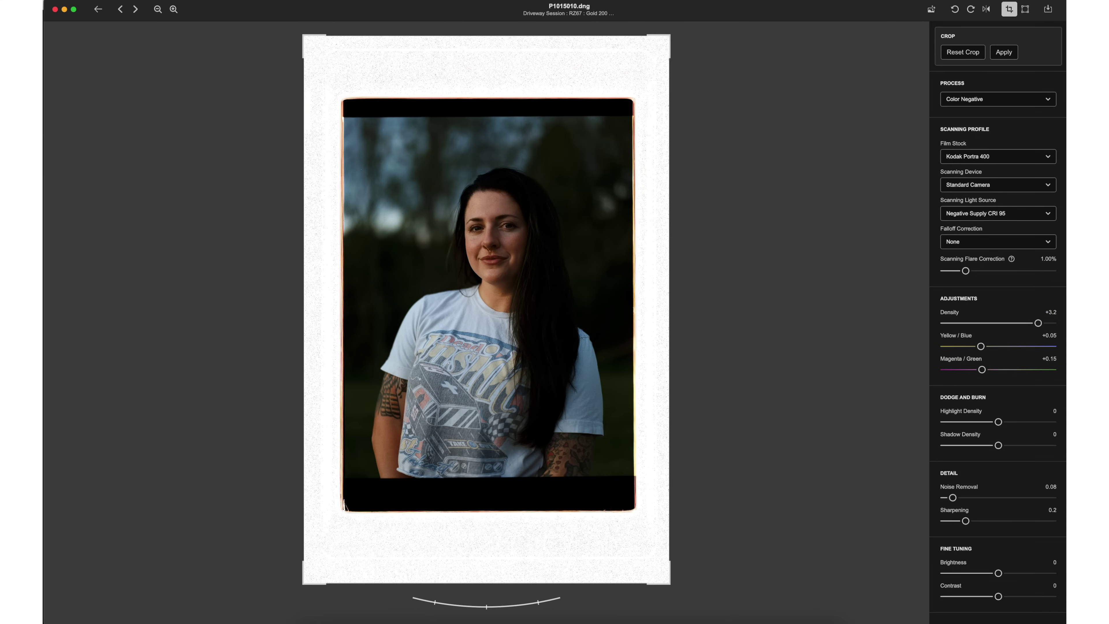
left_click_drag(669, 36, 629, 119)
left_click_drag(294, 583, 343, 455)
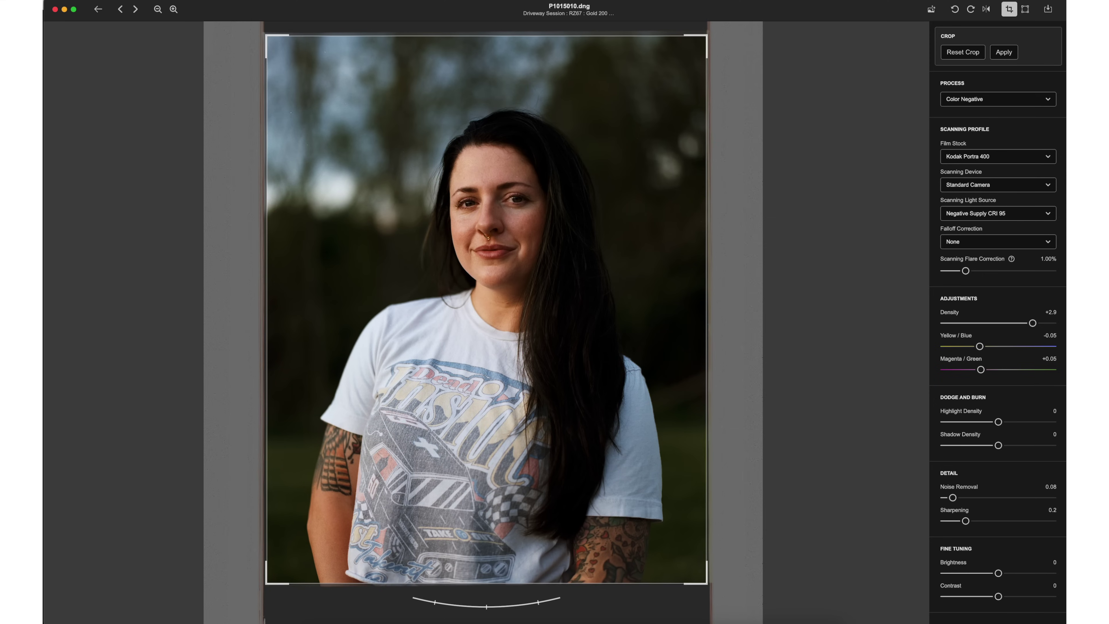
key("Return")
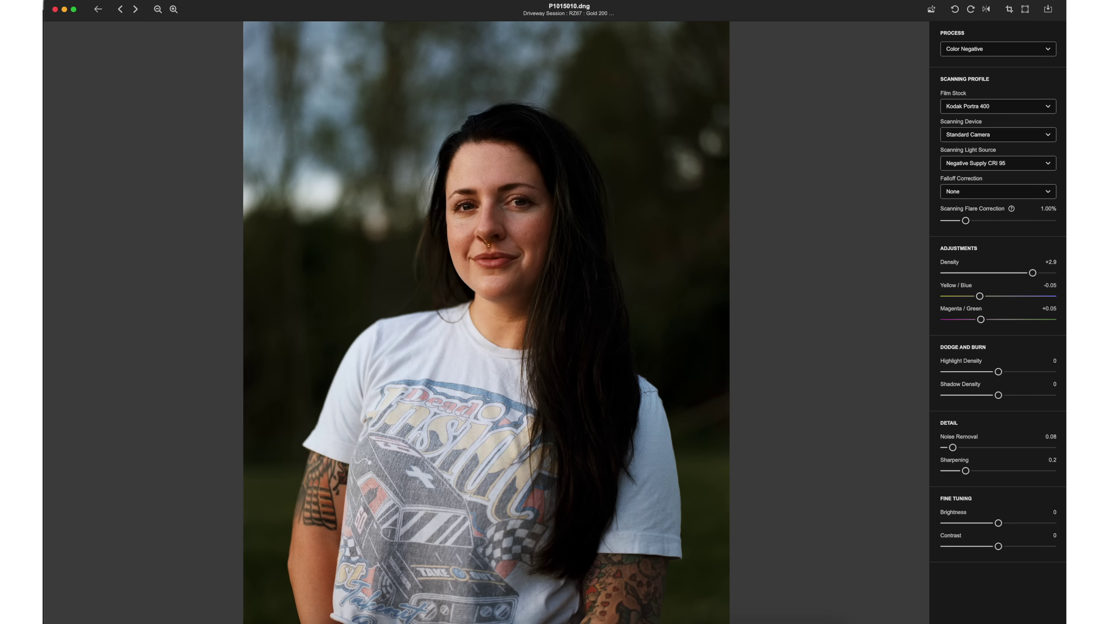
Step: Brighten the cropped portrait by fine-tuning its Density to +2.65
mouse_move(1032, 273)
left_mouse_down()
mouse_move(1017, 273)
mouse_move(1026, 273)
left_mouse_up()
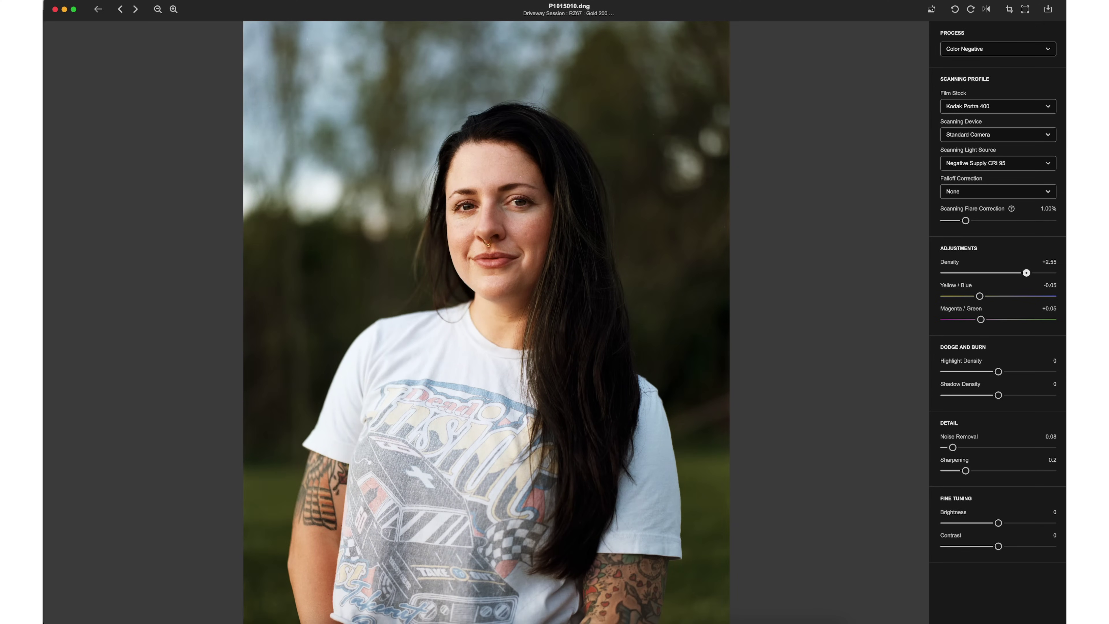
left_click_drag(1026, 273, 1026, 273)
left_click_drag(1027, 272, 1028, 273)
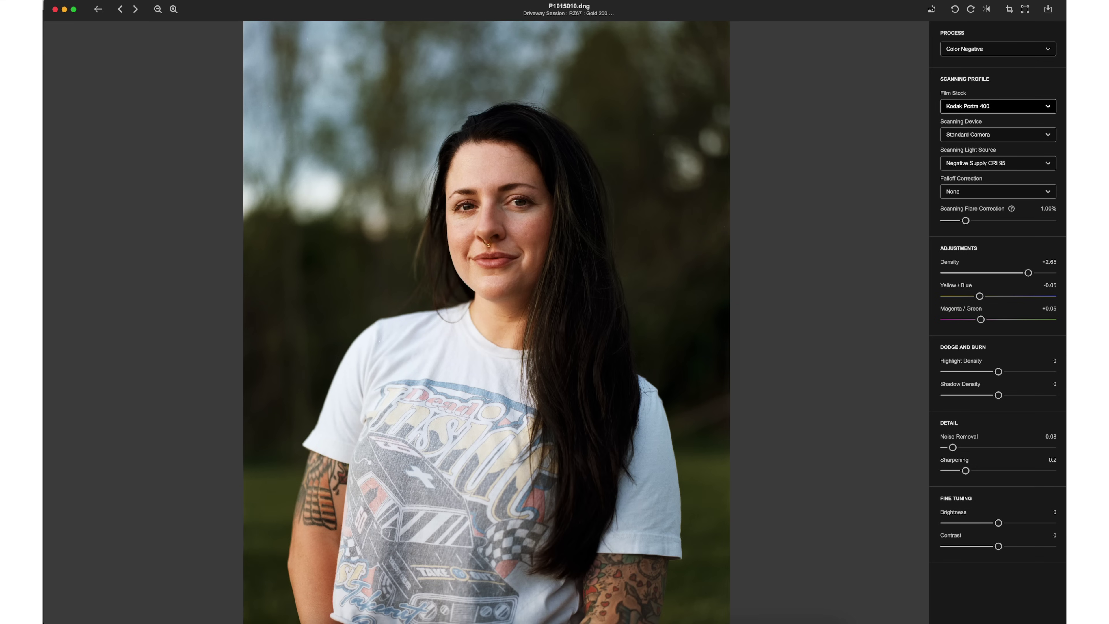
Step: Try the Kodak Gold 200 film stock on the portrait and return to Kodak Portra 400 for comparison
left_click(997, 106)
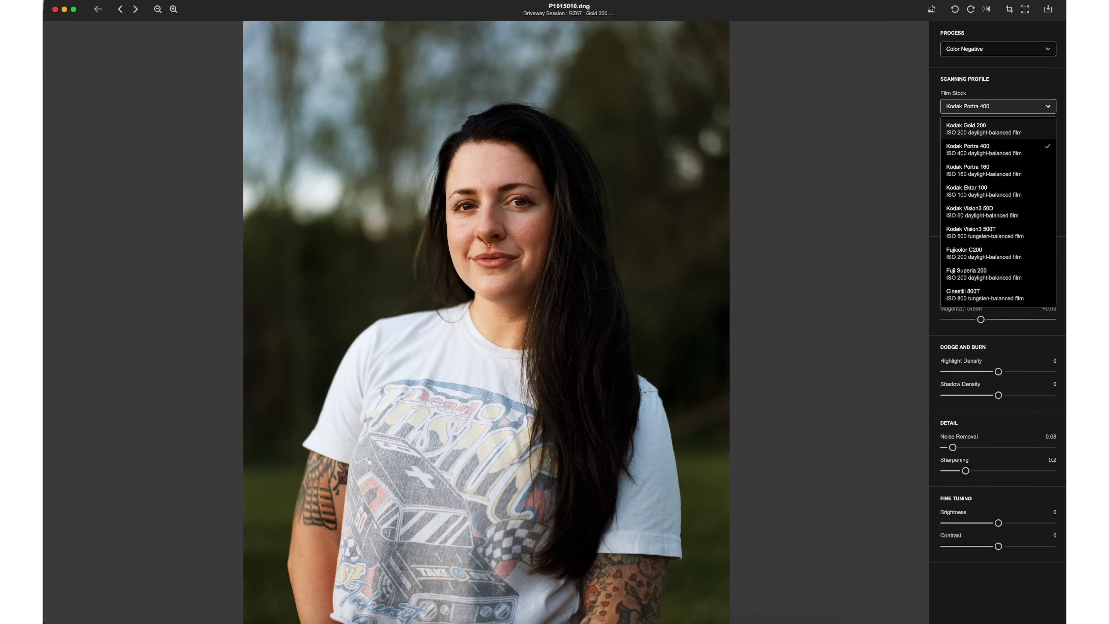
left_click(983, 129)
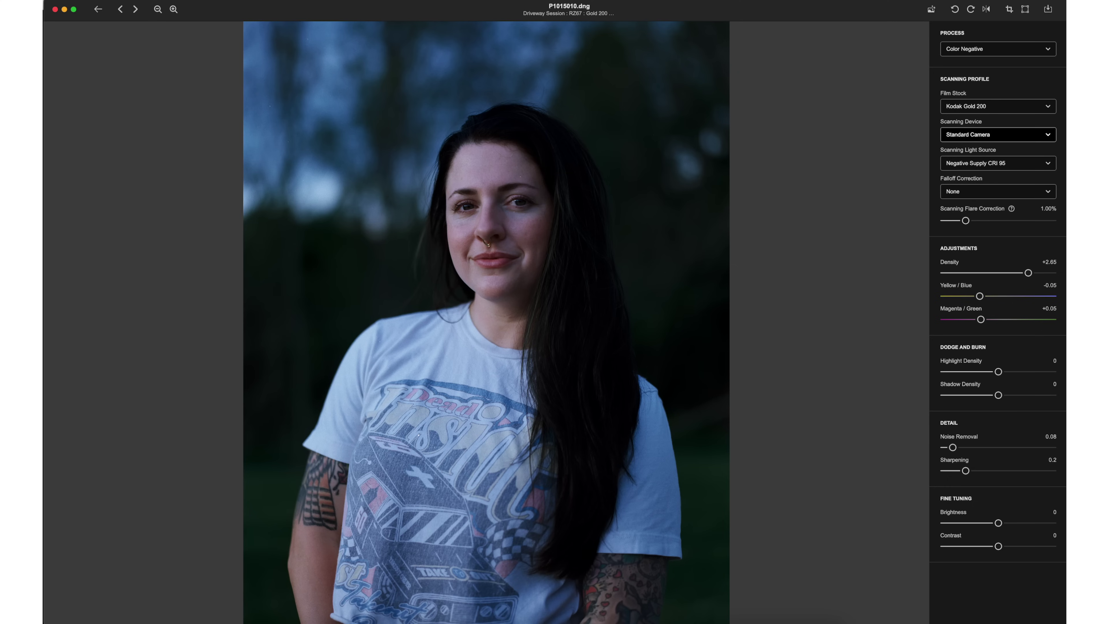
left_click(995, 107)
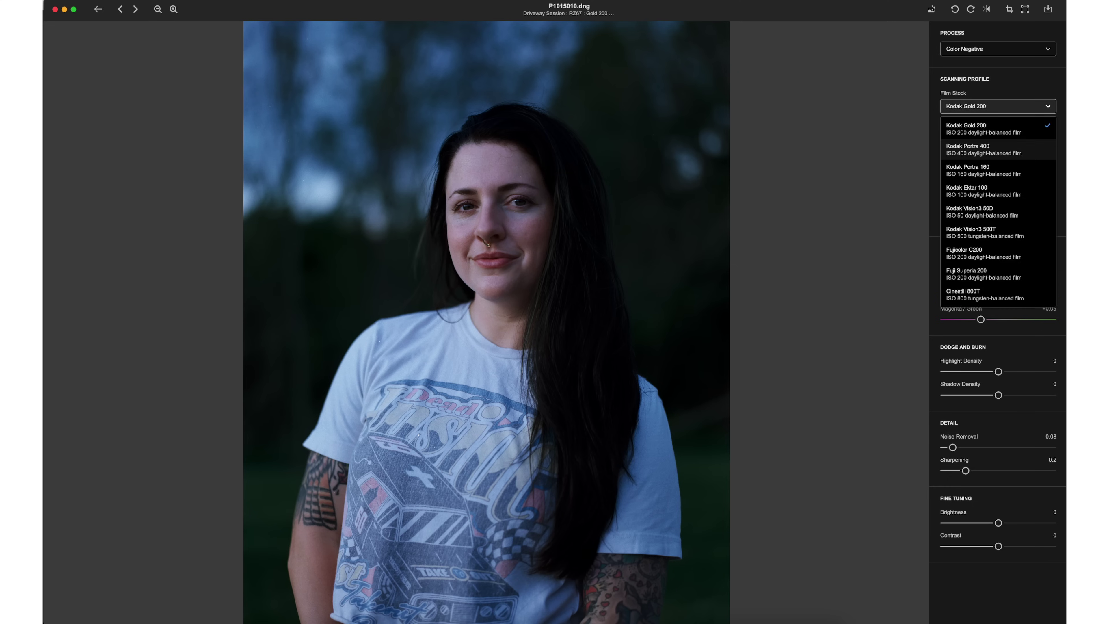
left_click(982, 149)
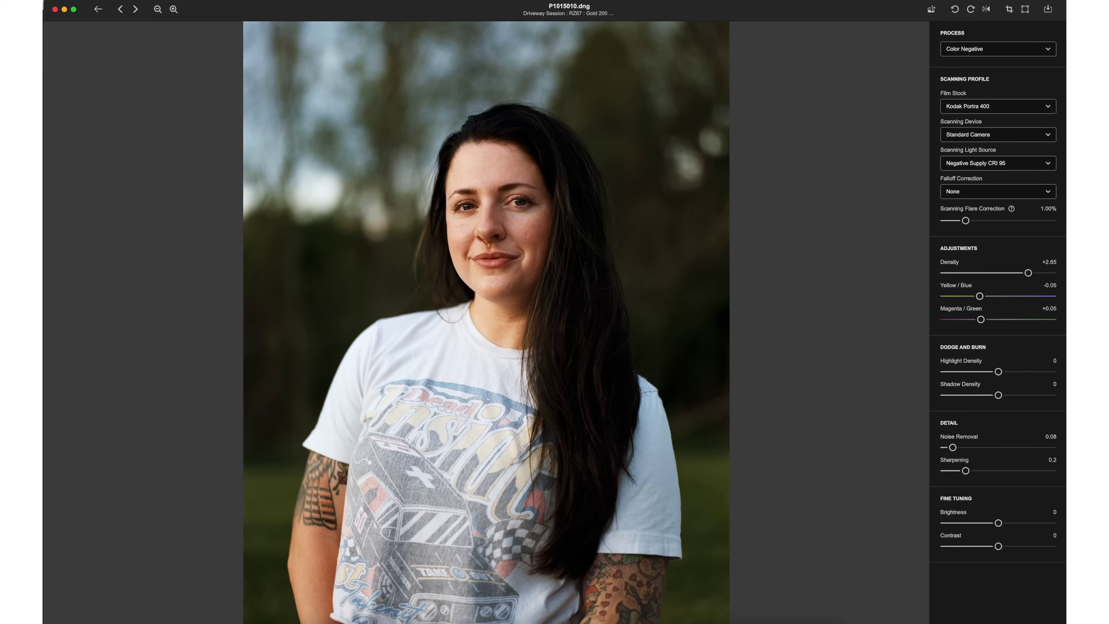
Step: Set the film stock to Kodak Gold 200 and balance the color with Yellow / Blue at -0.95 and Magenta / Green at -0.25
left_click(995, 107)
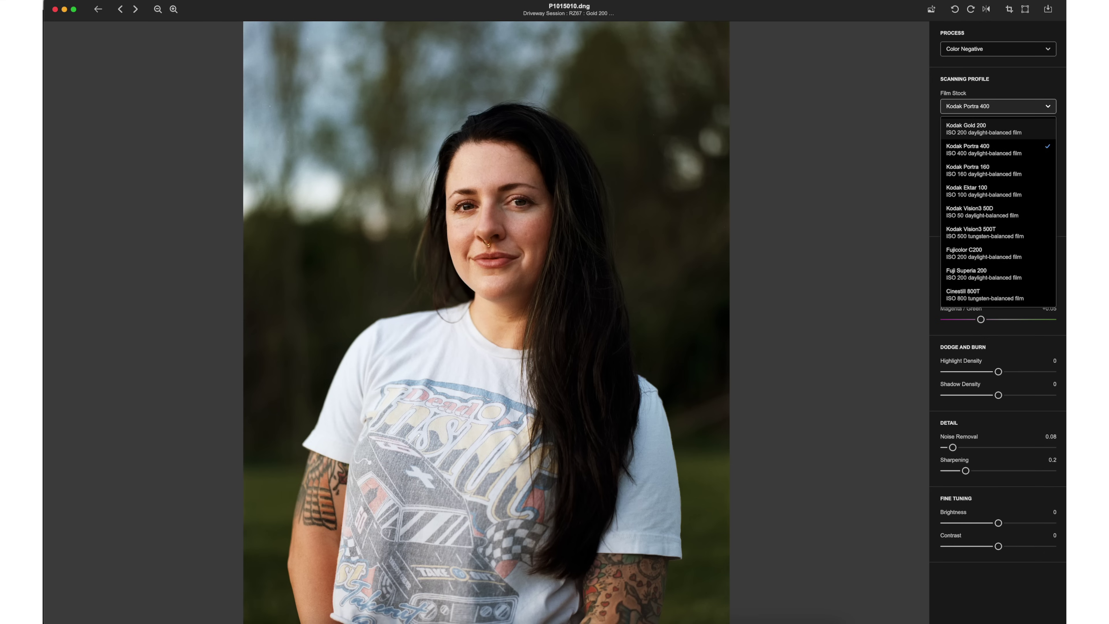
left_click(983, 129)
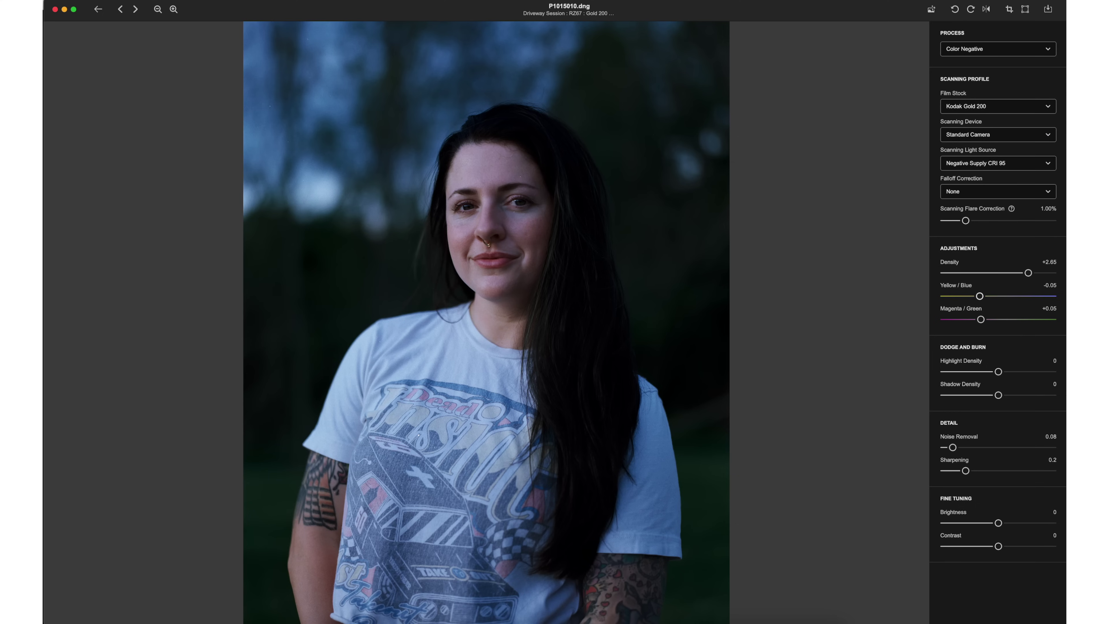
left_click_drag(979, 296, 976, 319)
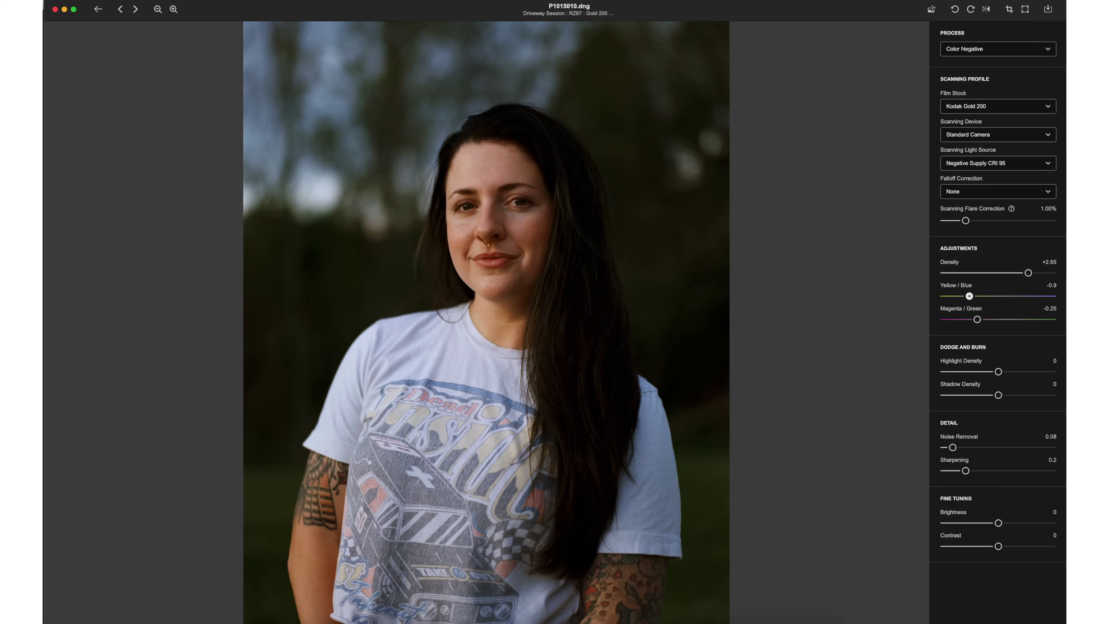
left_click_drag(970, 295, 968, 296)
left_click(997, 134)
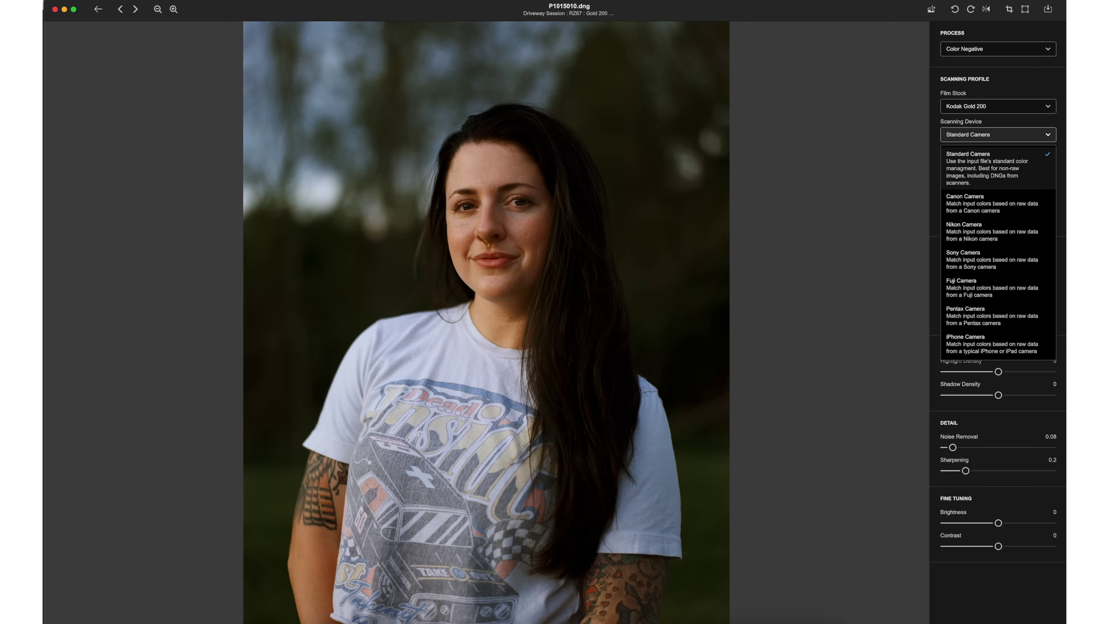
left_click(997, 135)
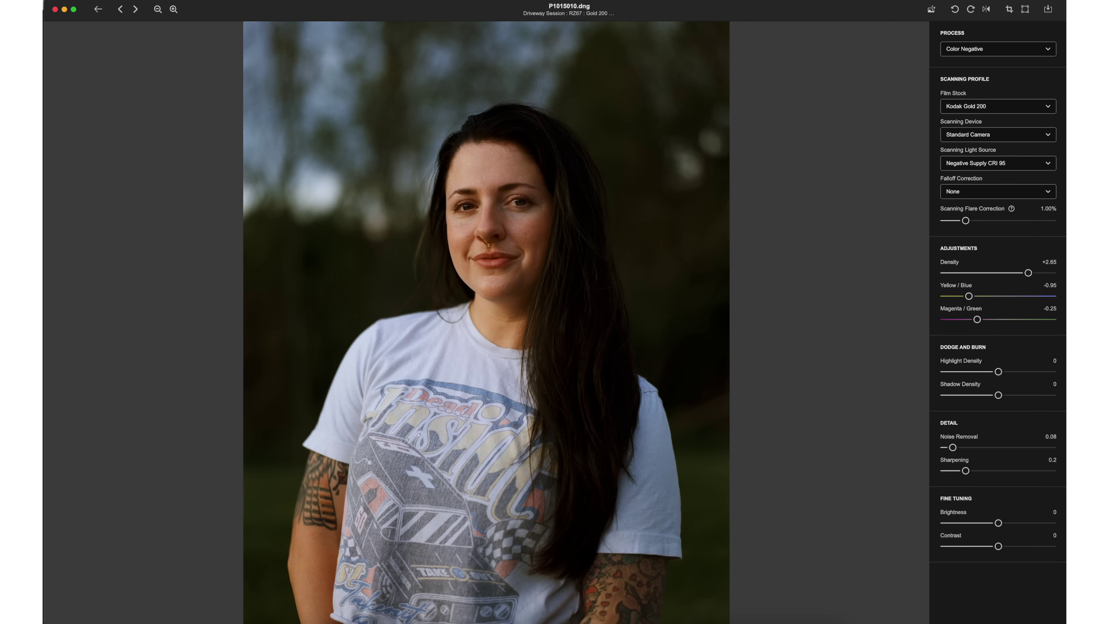
Step: Look through the available scanning light sources, keeping the current selection
left_click(998, 164)
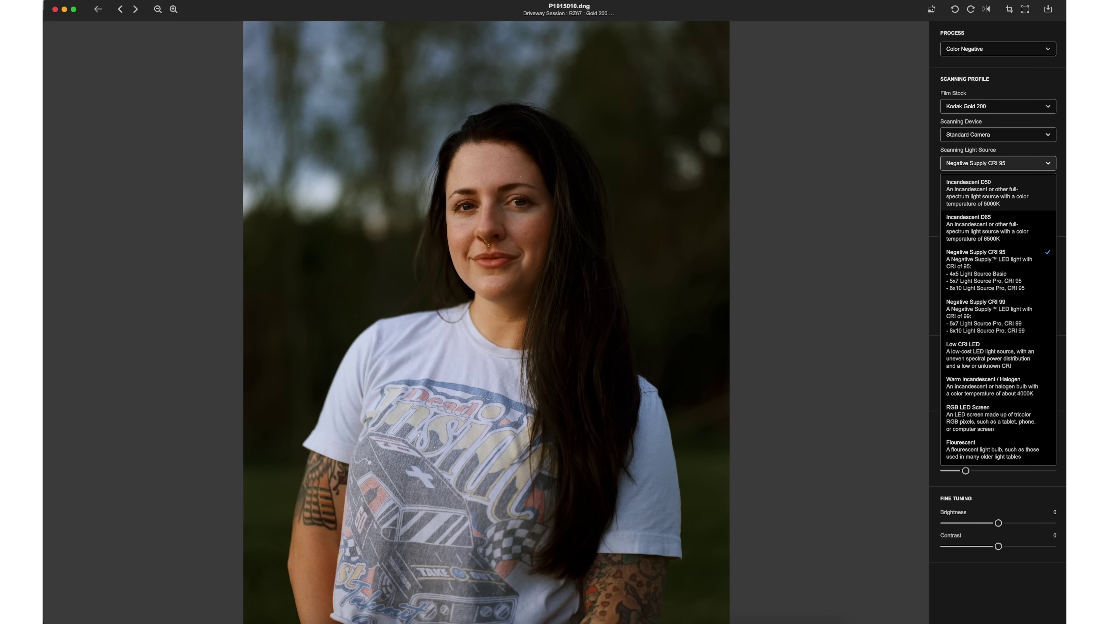
key("Escape")
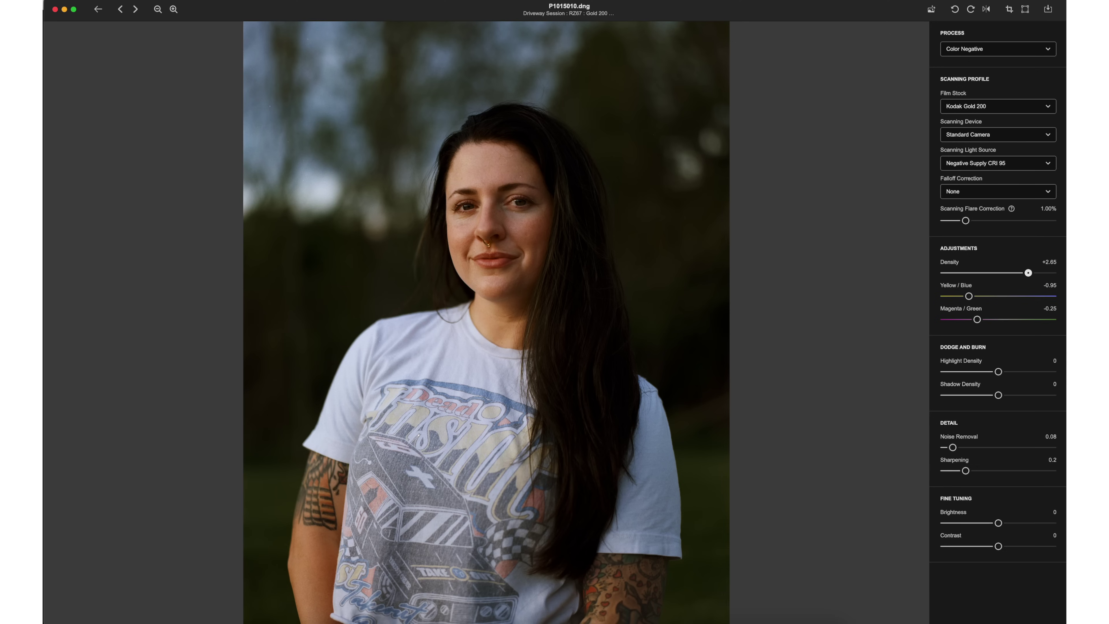
Step: Fine-tune the portrait's exposure and color with Density at +2.6 and Yellow / Blue at -0.8
left_click_drag(1028, 273, 1027, 273)
left_click_drag(968, 295, 976, 320)
left_click_drag(976, 319, 977, 320)
left_click_drag(969, 296, 969, 296)
left_click_drag(969, 296, 970, 296)
Step: Set Shadow Density to -0.42 and Highlight Density to +0.39, and shift Yellow / Blue to -0.85
mouse_move(997, 395)
left_mouse_down()
mouse_move(945, 395)
mouse_move(1021, 394)
mouse_move(977, 395)
left_mouse_up()
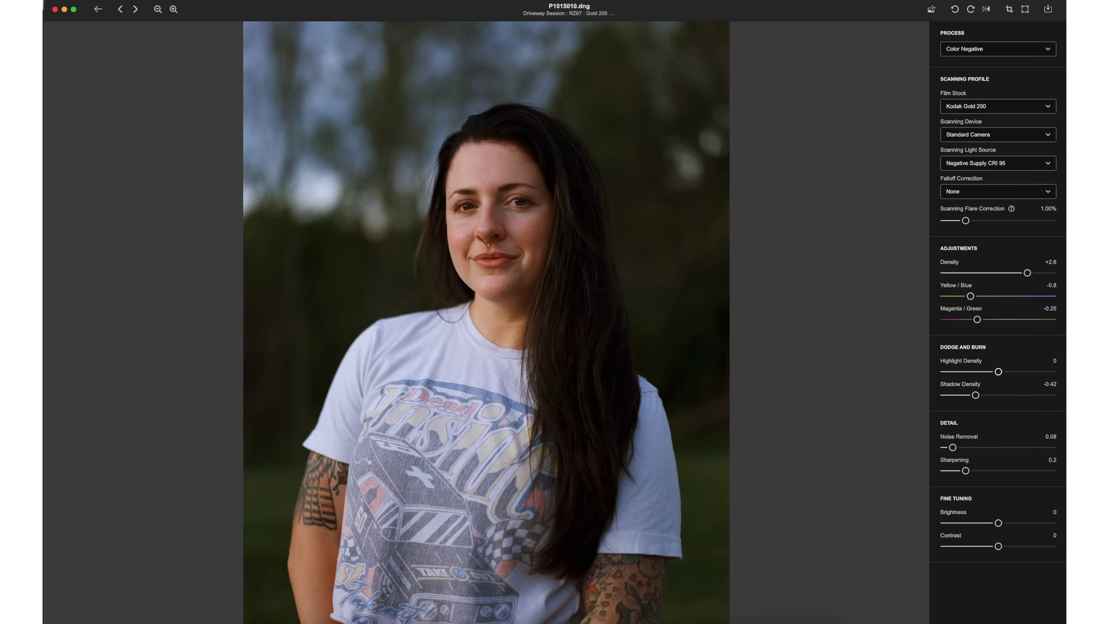
mouse_move(998, 371)
left_mouse_down()
mouse_move(969, 371)
mouse_move(1027, 371)
mouse_move(996, 371)
mouse_move(1018, 372)
left_mouse_up()
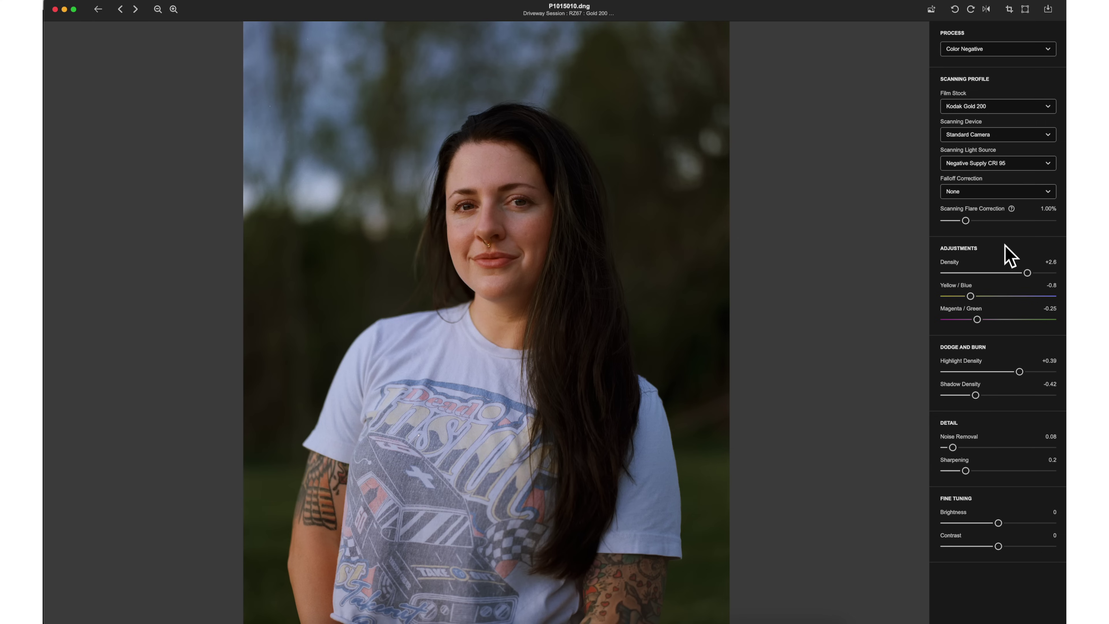
left_click_drag(970, 296, 970, 296)
Step: Reduce the portrait's Noise Removal to 0 and its Sharpening to 0.1, checking the detail on the face up close
left_click_drag(952, 448, 944, 447)
left_click(943, 447)
left_click_drag(943, 447, 944, 447)
left_click(173, 9)
left_click(173, 8)
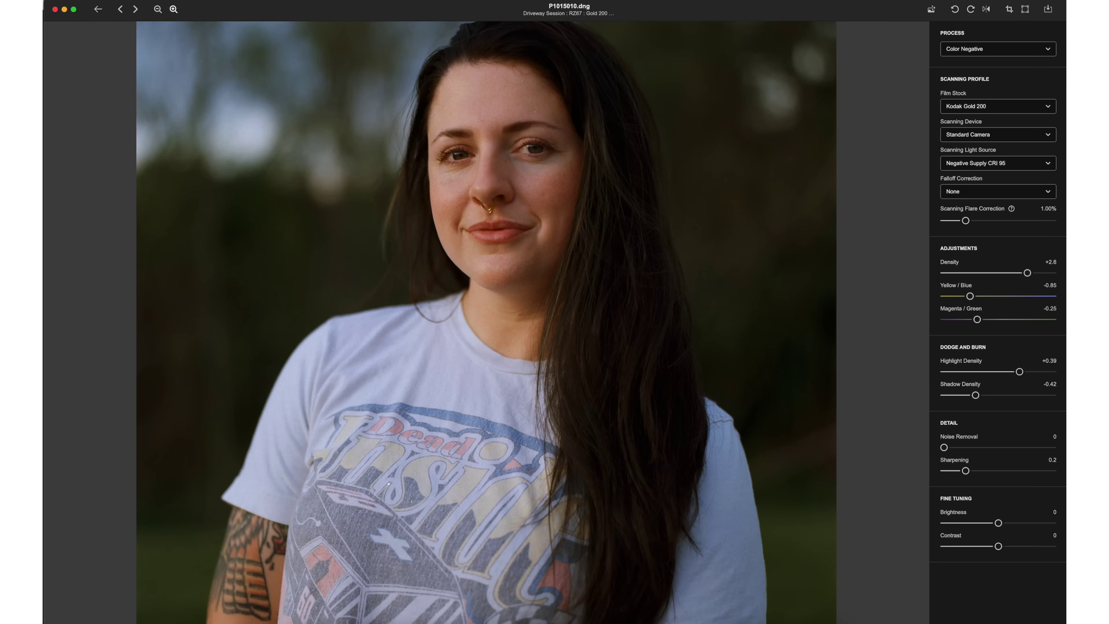
left_click_drag(393, 197, 389, 257)
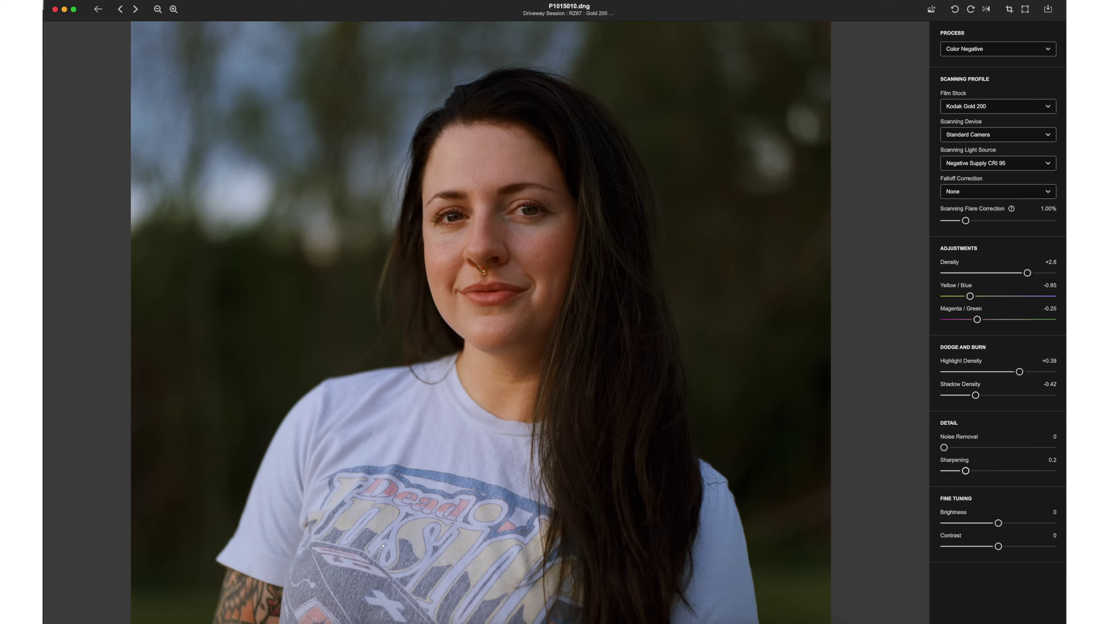
mouse_move(965, 470)
left_mouse_down()
mouse_move(944, 470)
mouse_move(1041, 470)
mouse_move(953, 470)
left_mouse_up()
left_click(158, 9)
left_click(158, 10)
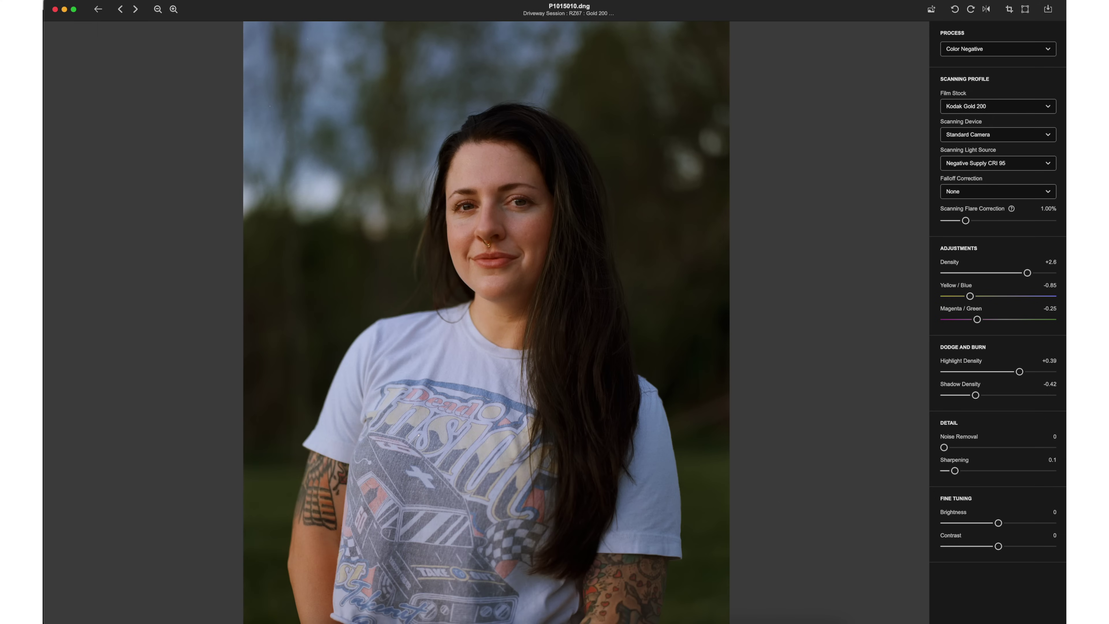
Step: Fine-tune the portrait with a slight increase in Brightness and a small boost in Contrast
left_click_drag(998, 523, 1005, 523)
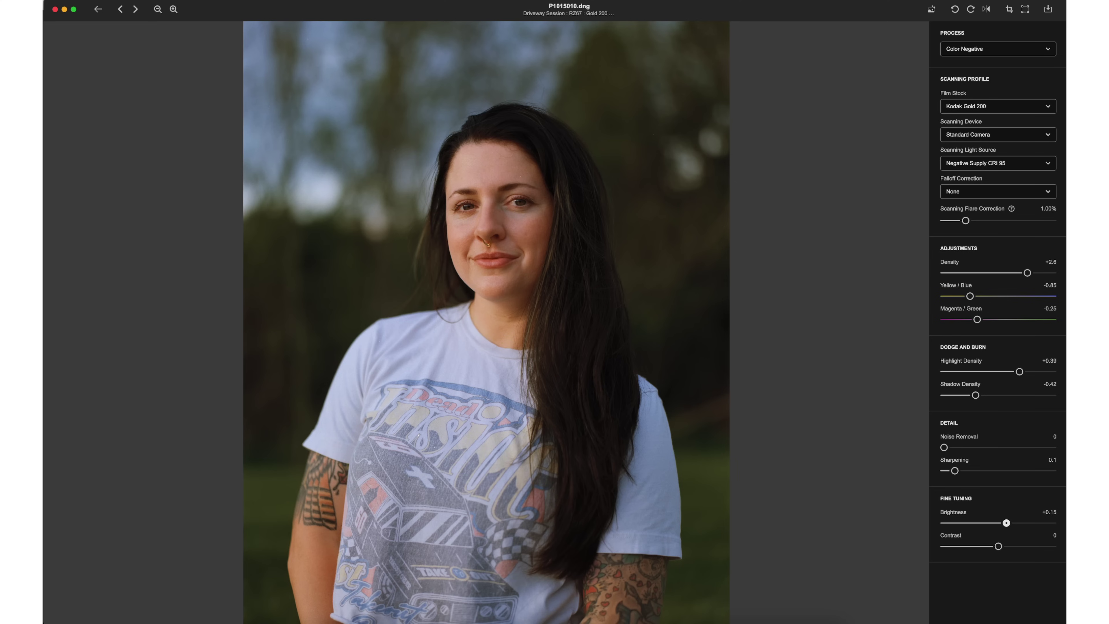
left_click_drag(1006, 522, 1003, 523)
key("Right")
left_click_drag(998, 546, 1001, 546)
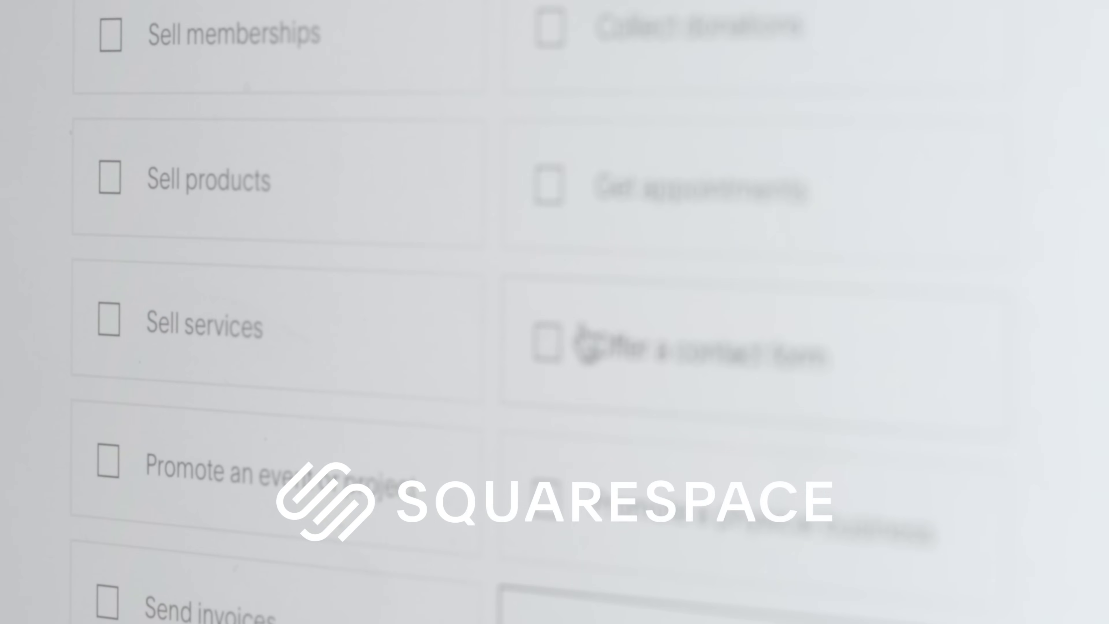
left_click(576, 345)
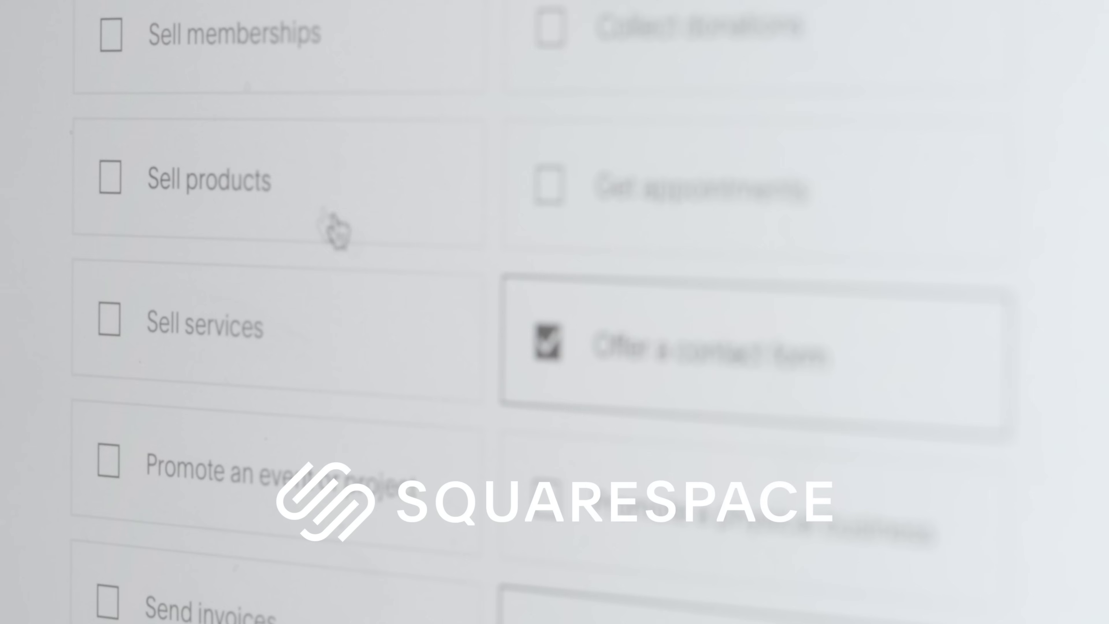
left_click(287, 193)
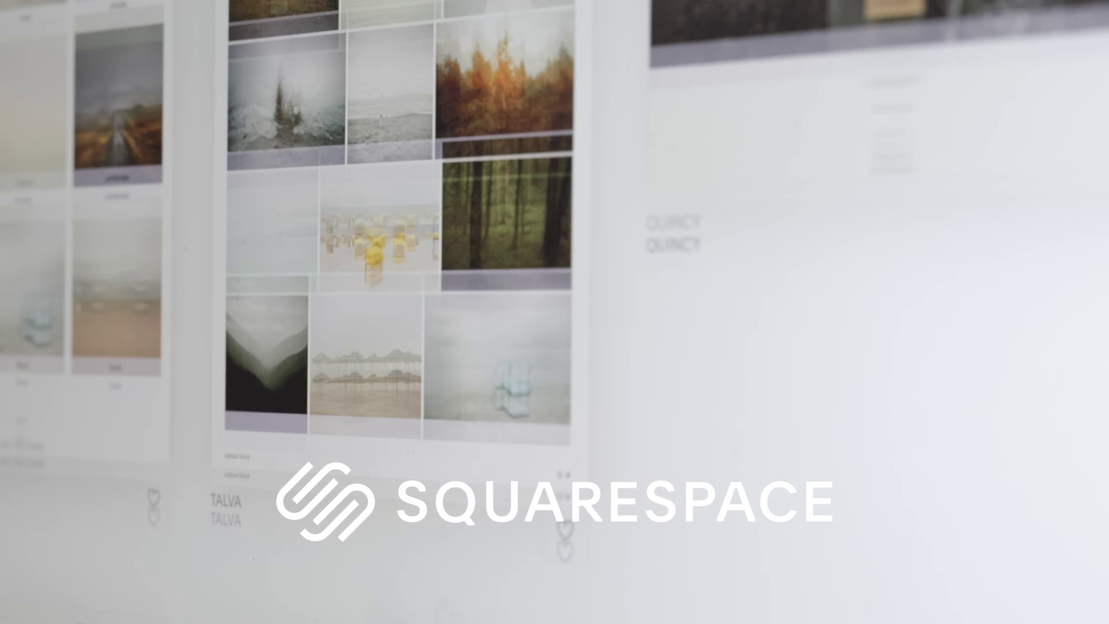